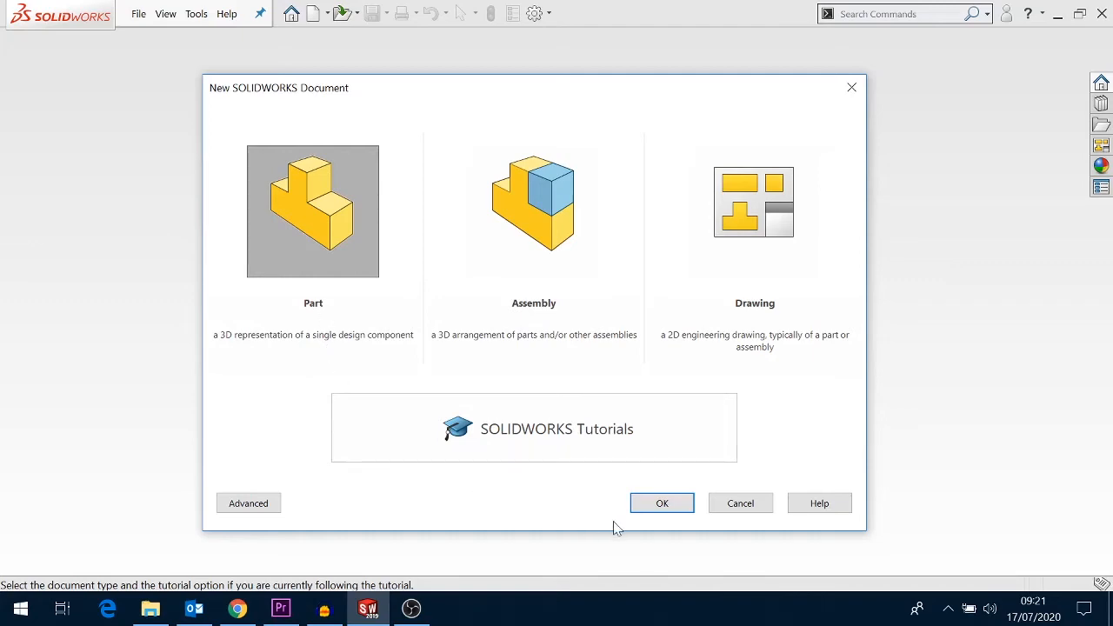
- Create a new part document, look over the Sketch and Features command groups, and set the units to MMGS
left_click(659, 507)
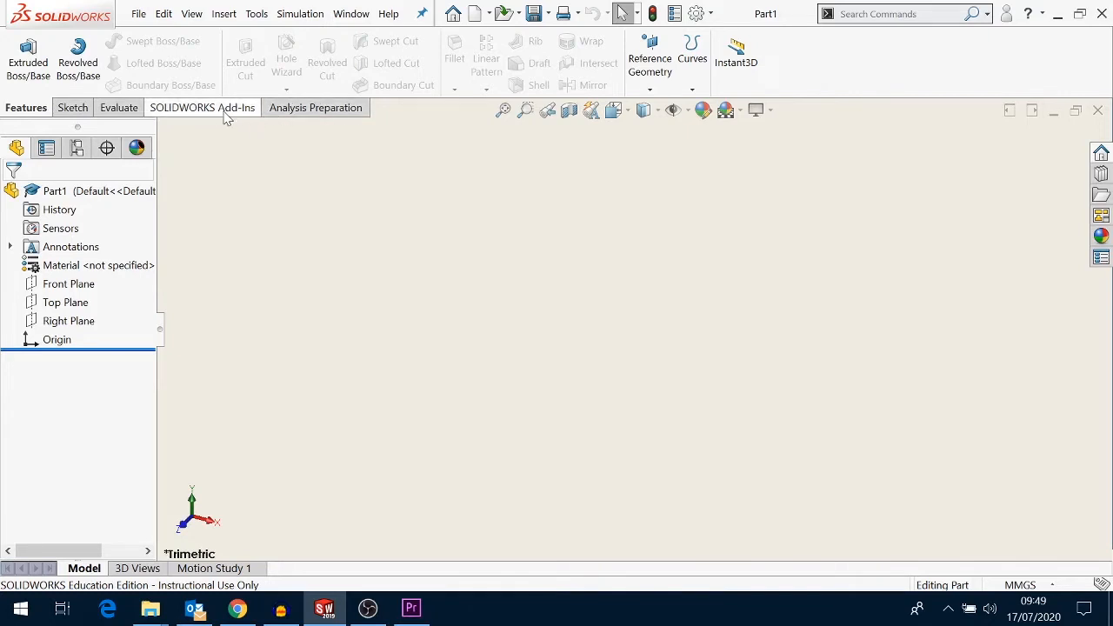
left_click(73, 109)
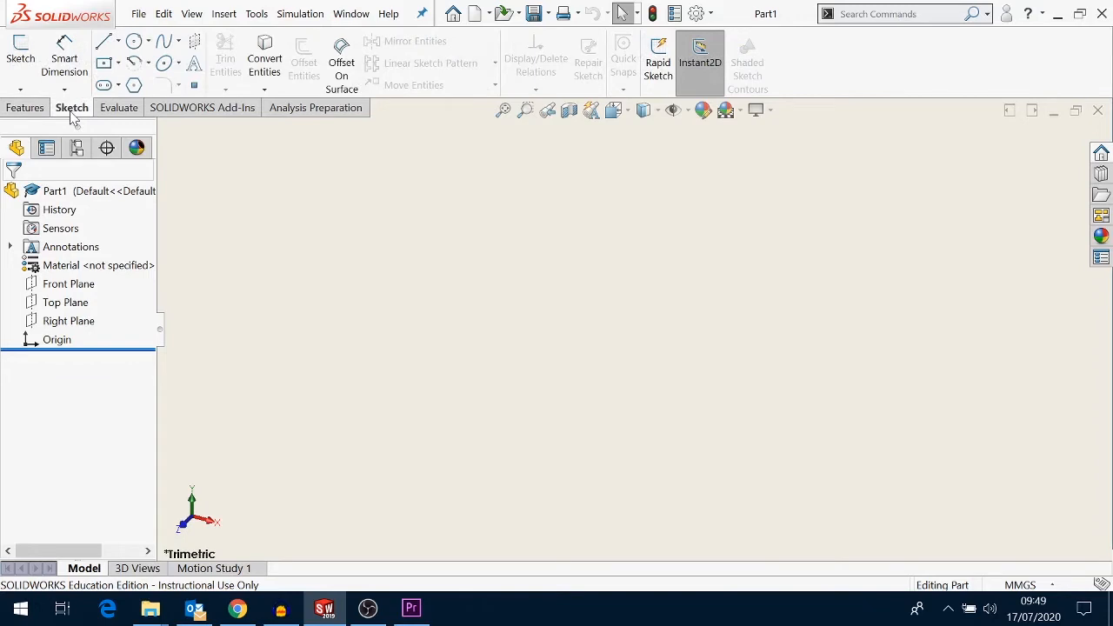
left_click(38, 111)
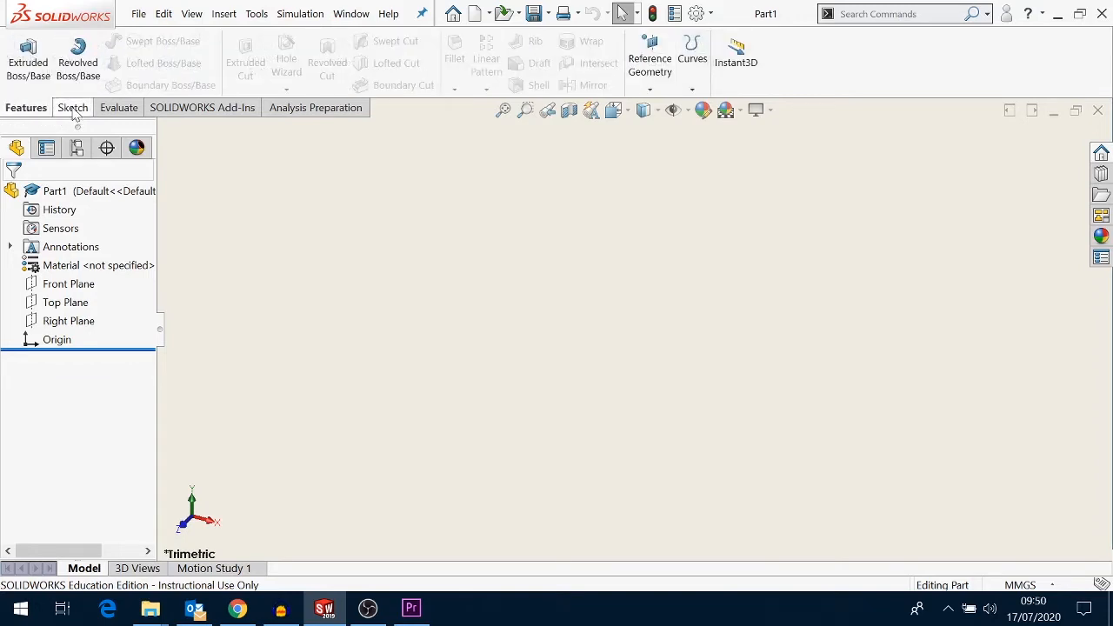
left_click(73, 110)
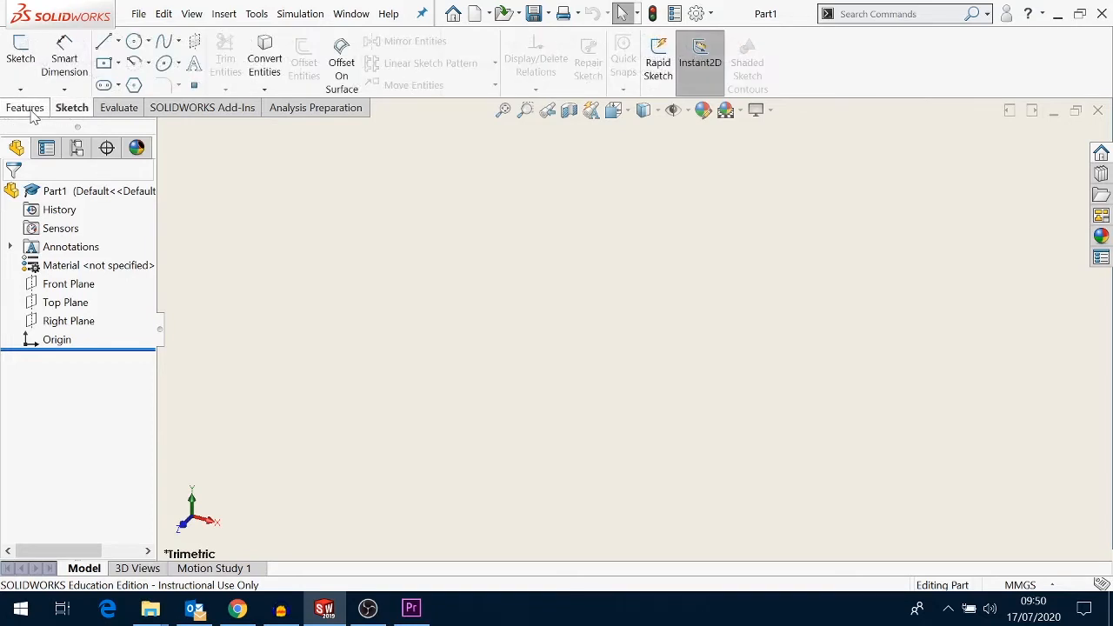
left_click(34, 111)
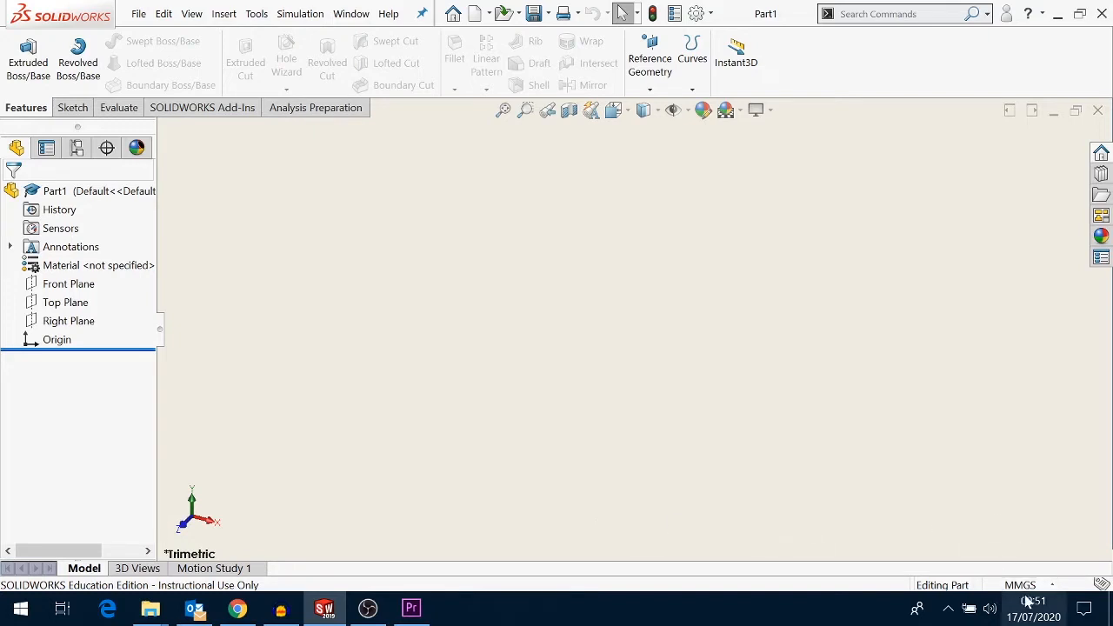
left_click(1055, 586)
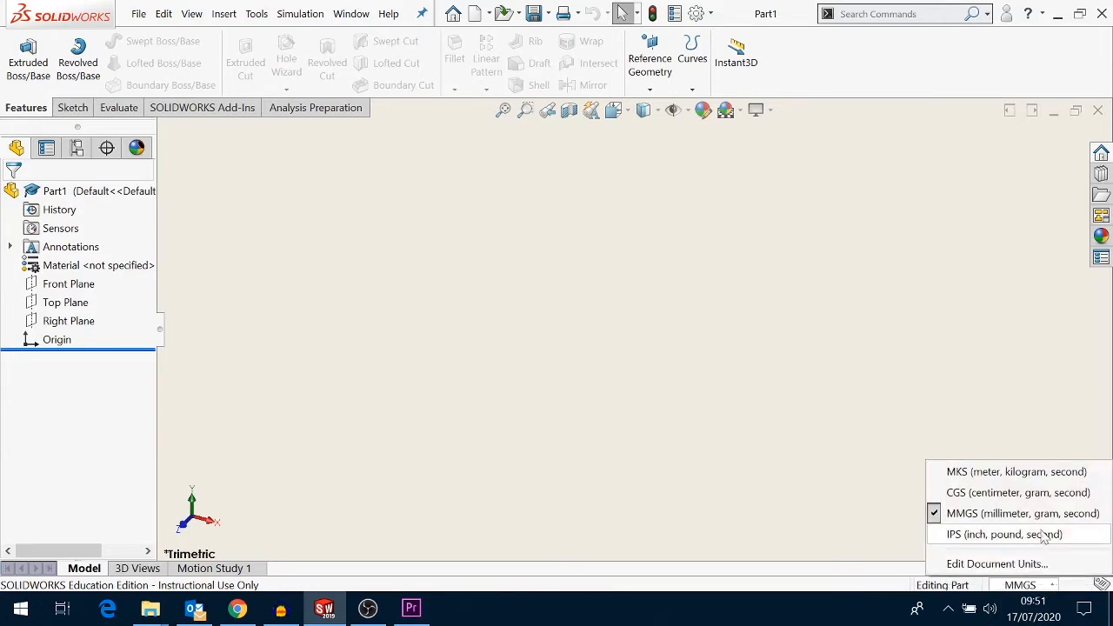
left_click(1090, 514)
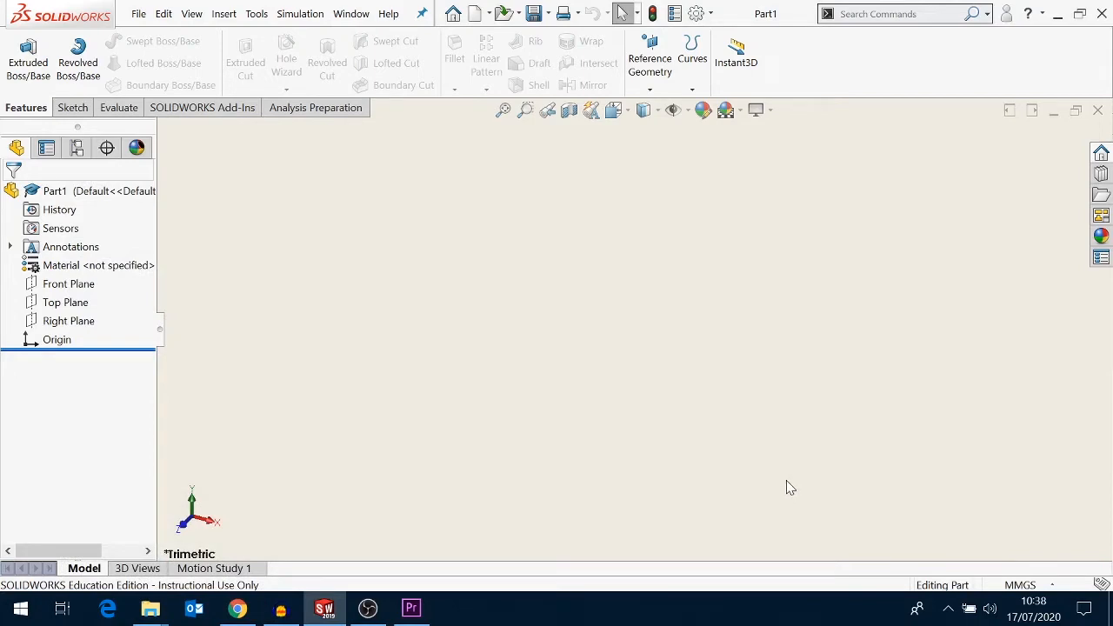
- Start an extruded boss sketch on the Front Plane and draw a corner rectangle about 77 × 60 mm left of the origin
left_click(33, 81)
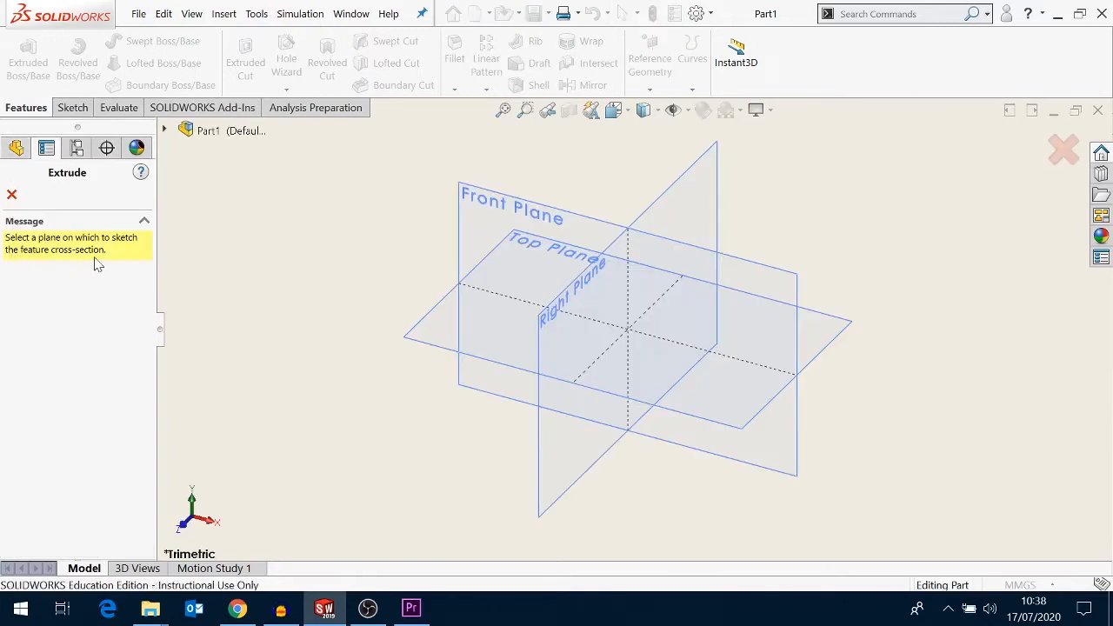
left_click(469, 388)
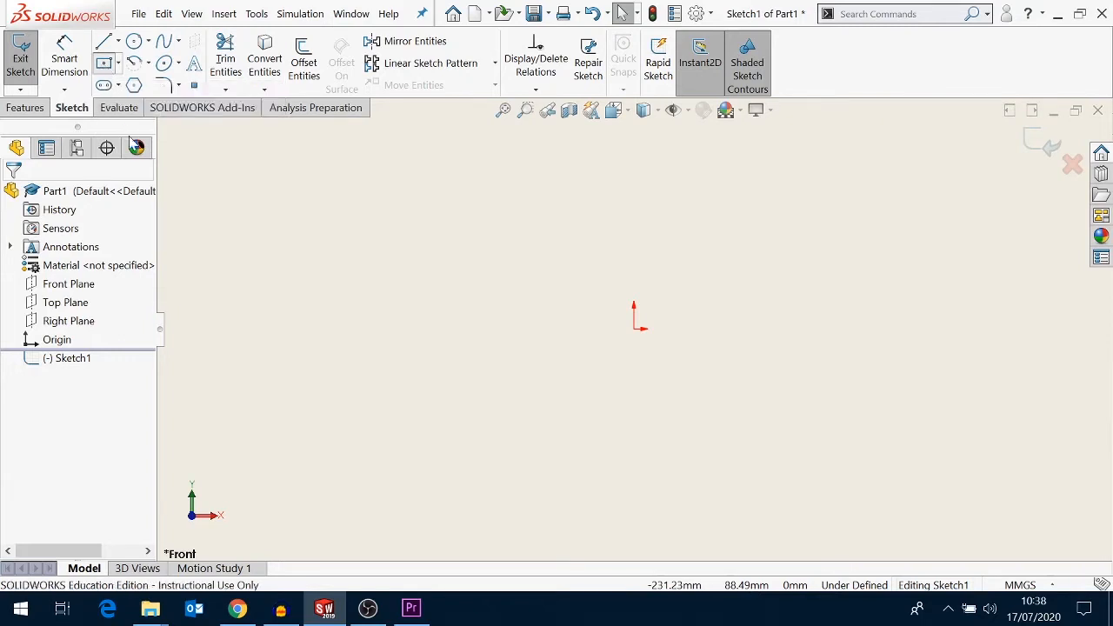
left_click(105, 65)
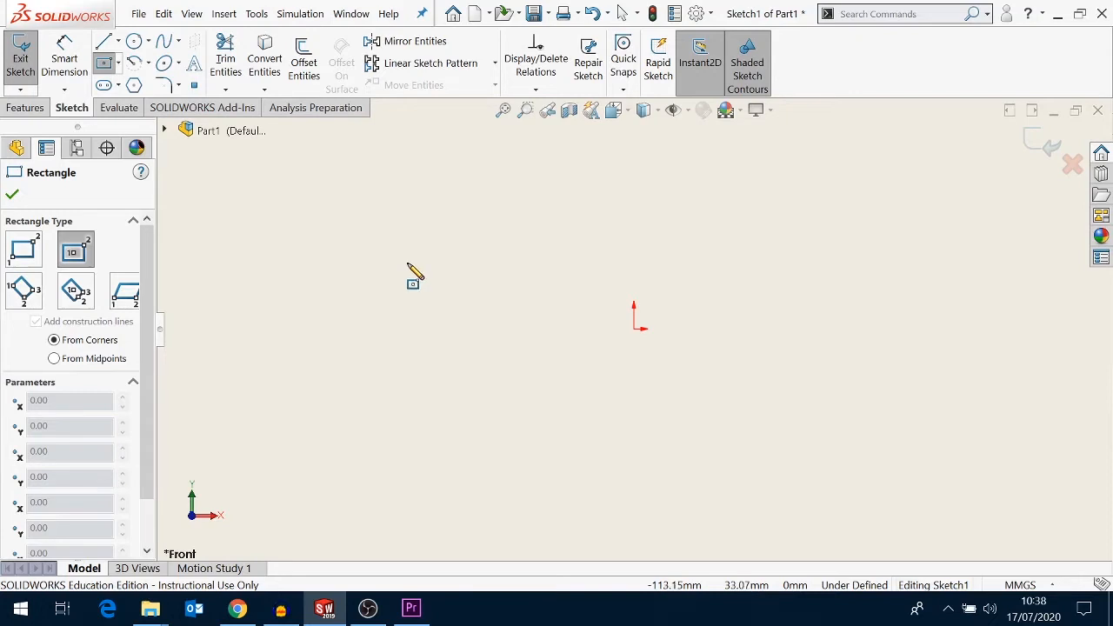
left_click(407, 265)
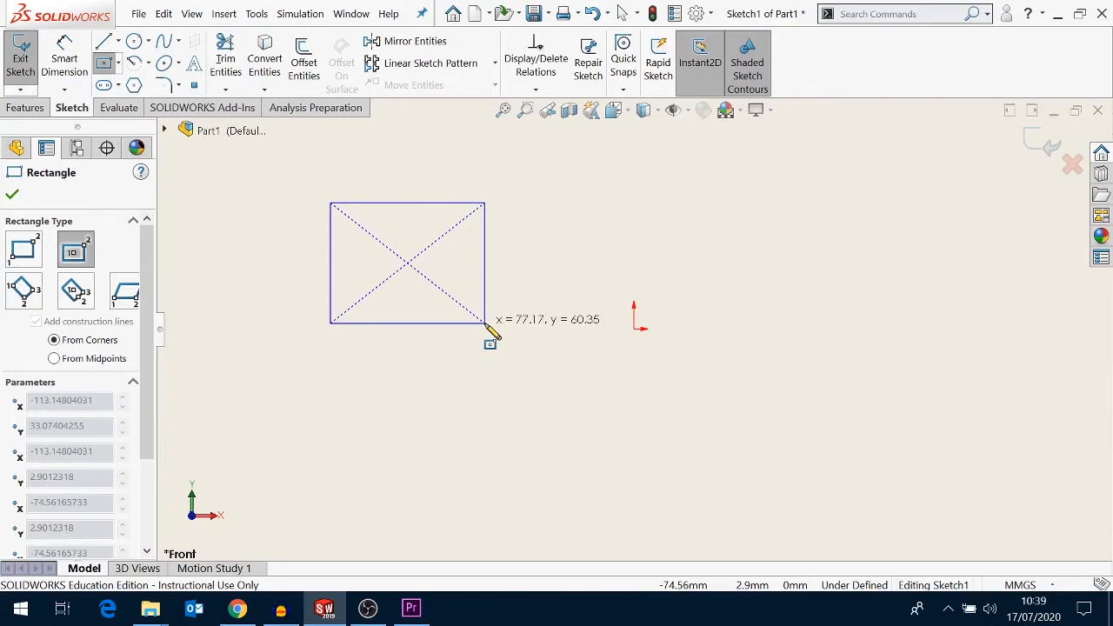
left_click(486, 325)
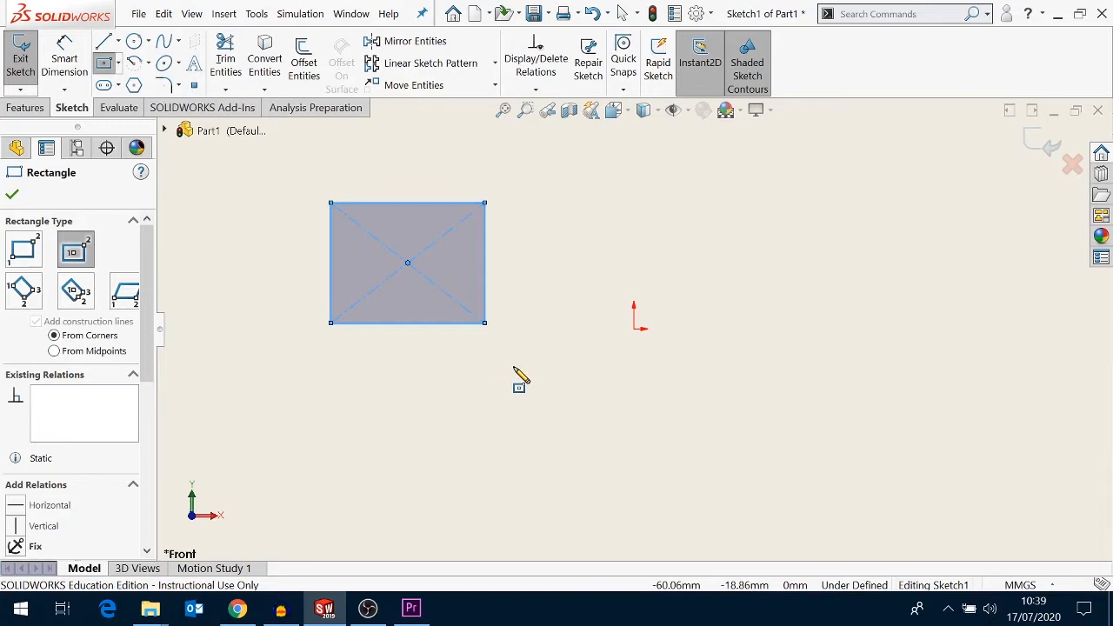
right_click(519, 378)
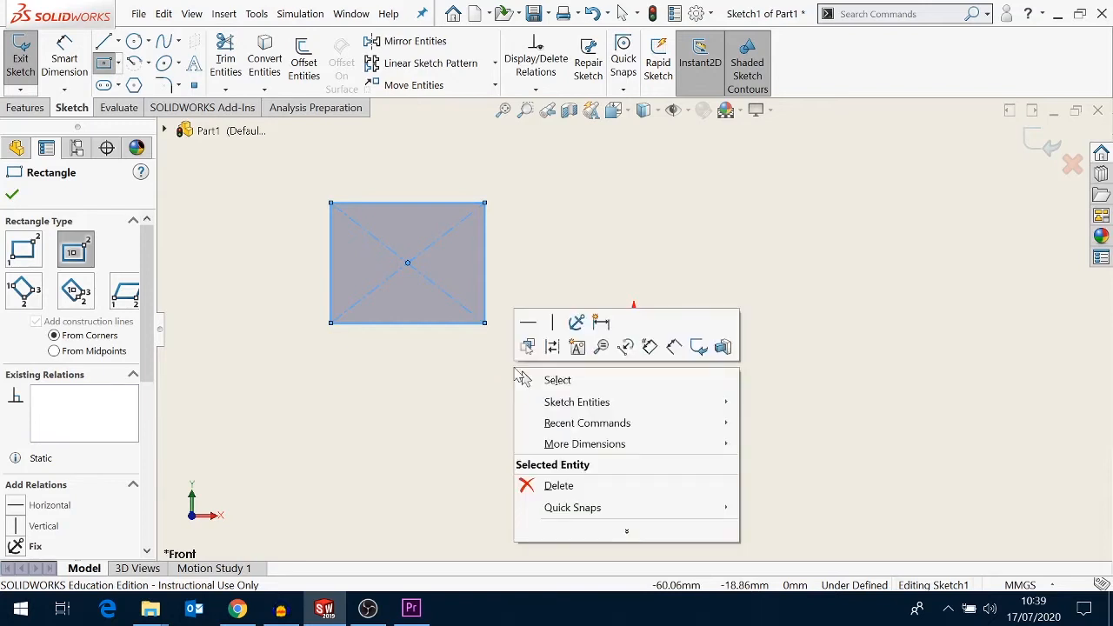
left_click(565, 383)
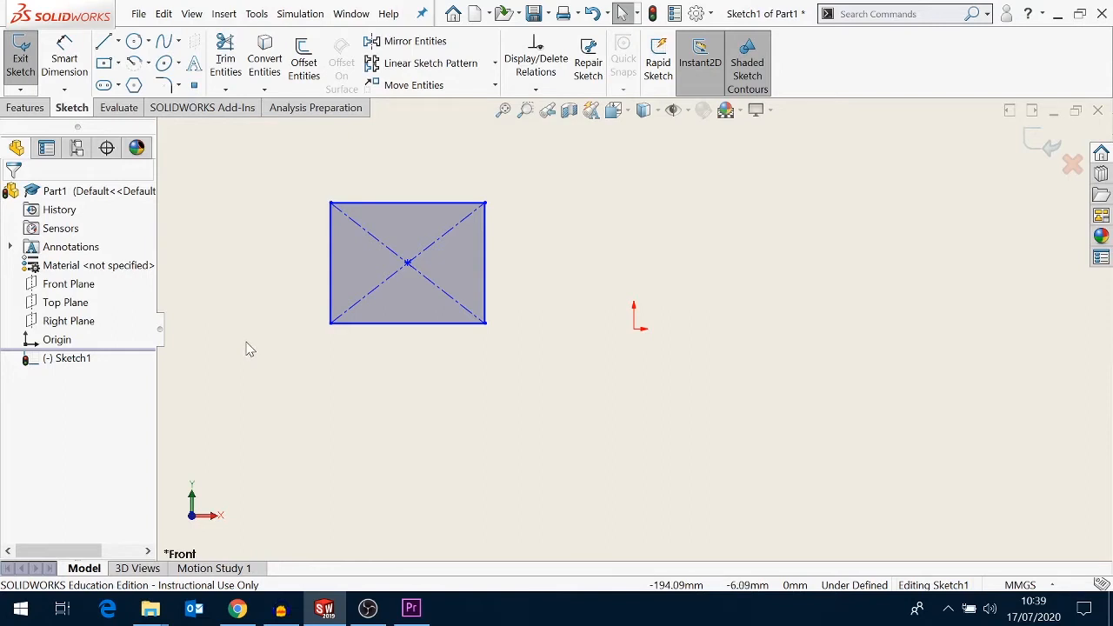
- Dimension the rectangle's bottom edge to 100 mm with Smart Dimension
left_click(81, 80)
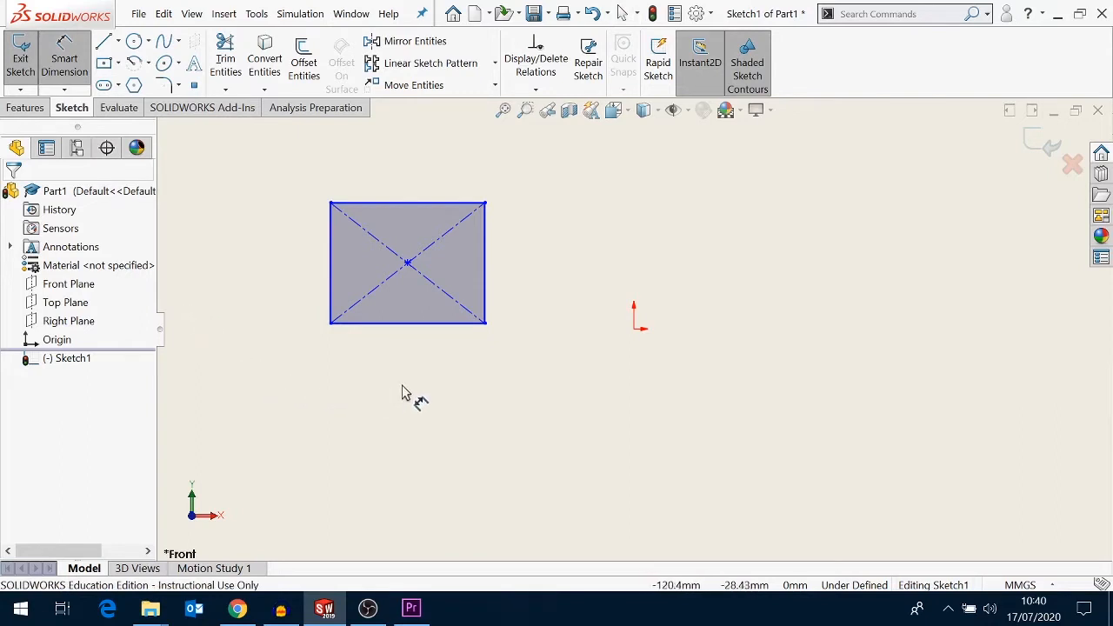
left_click(417, 333)
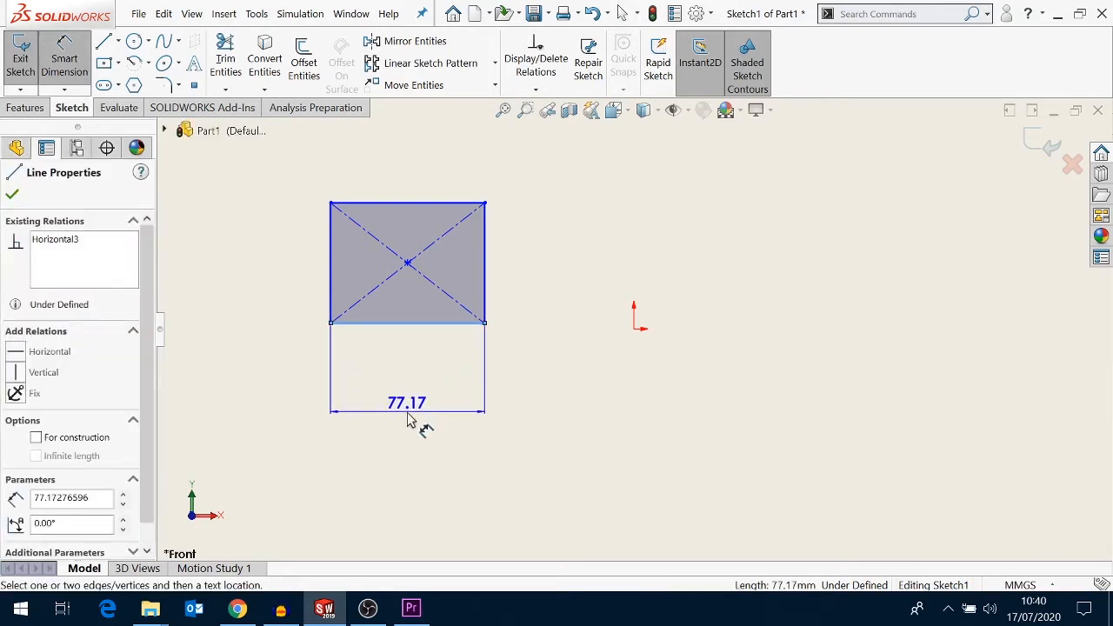
left_click(410, 420)
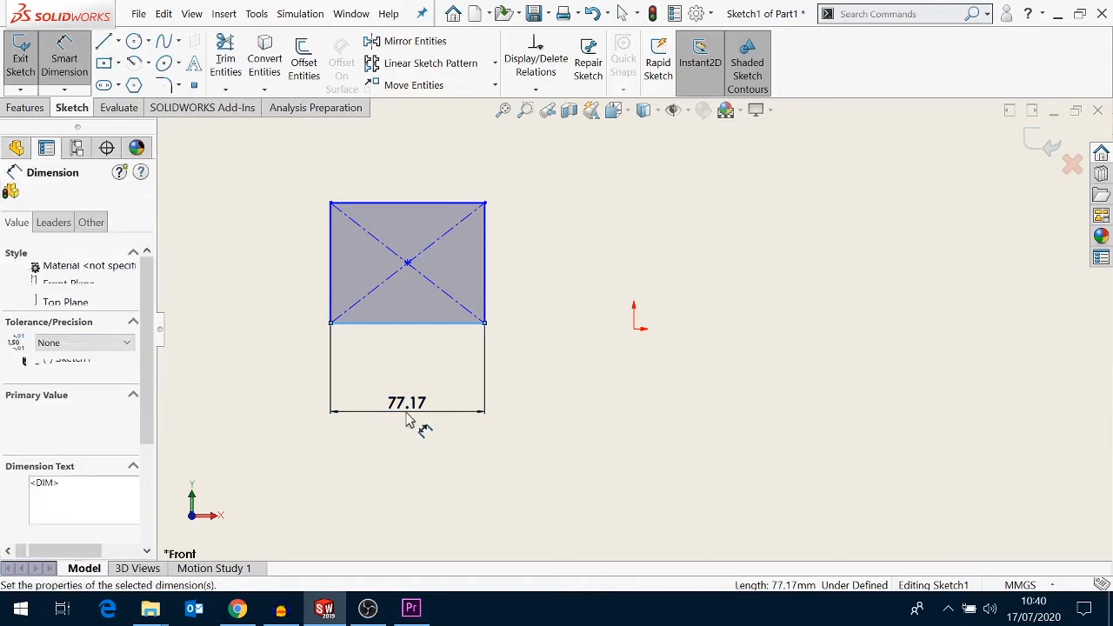
type("1")
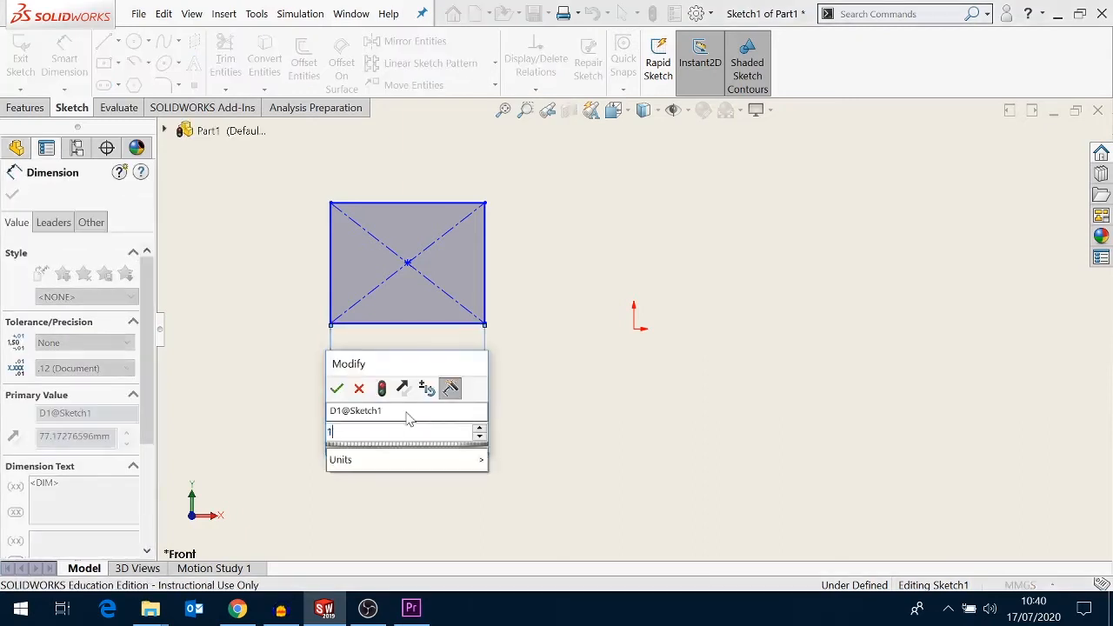
type("00")
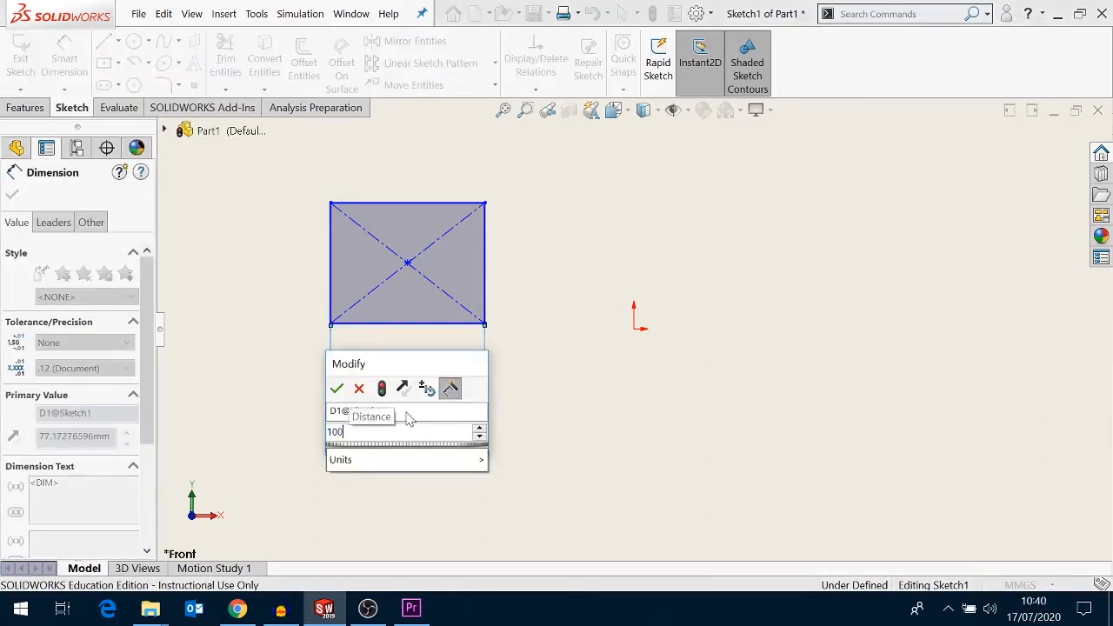
left_click(337, 390)
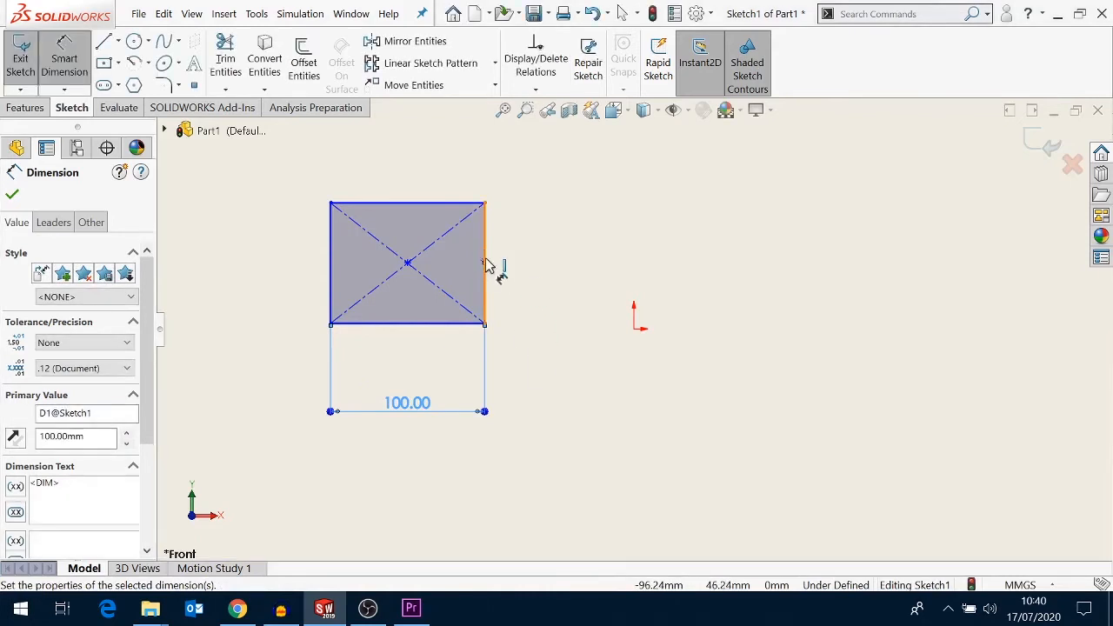
- Dimension the rectangle's right edge to 75 mm and leave the dimension tool
left_click(511, 268)
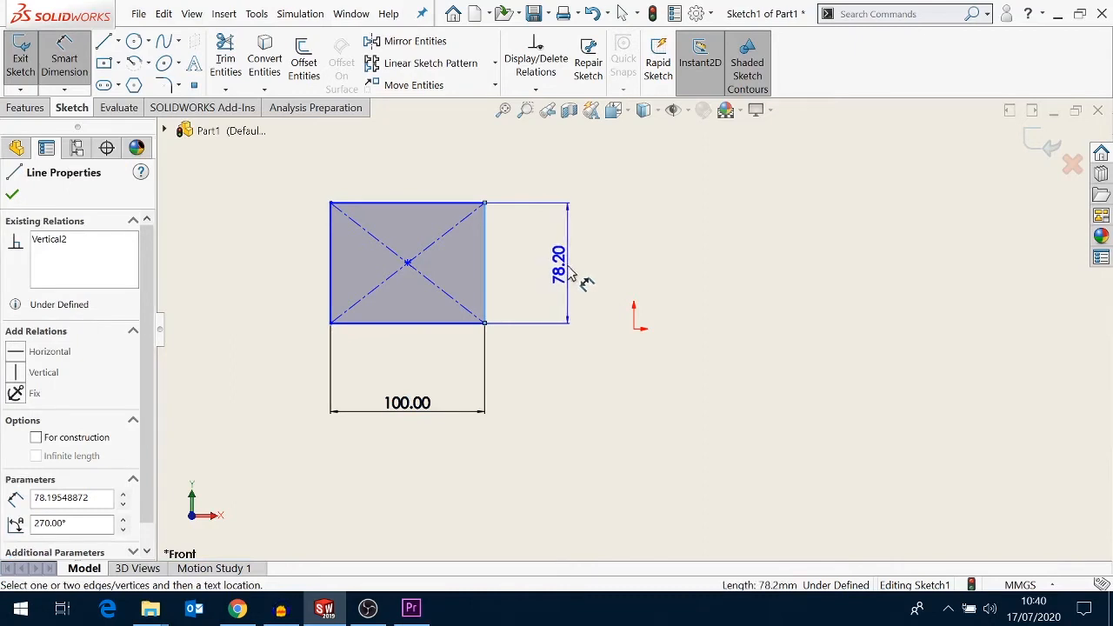
left_click(575, 277)
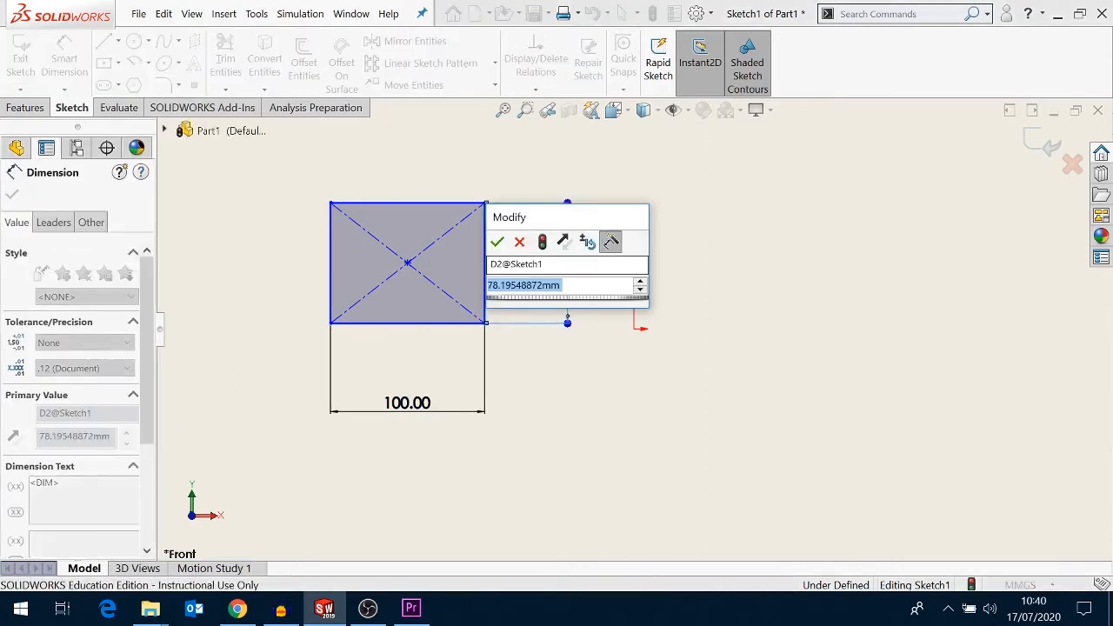
type("75")
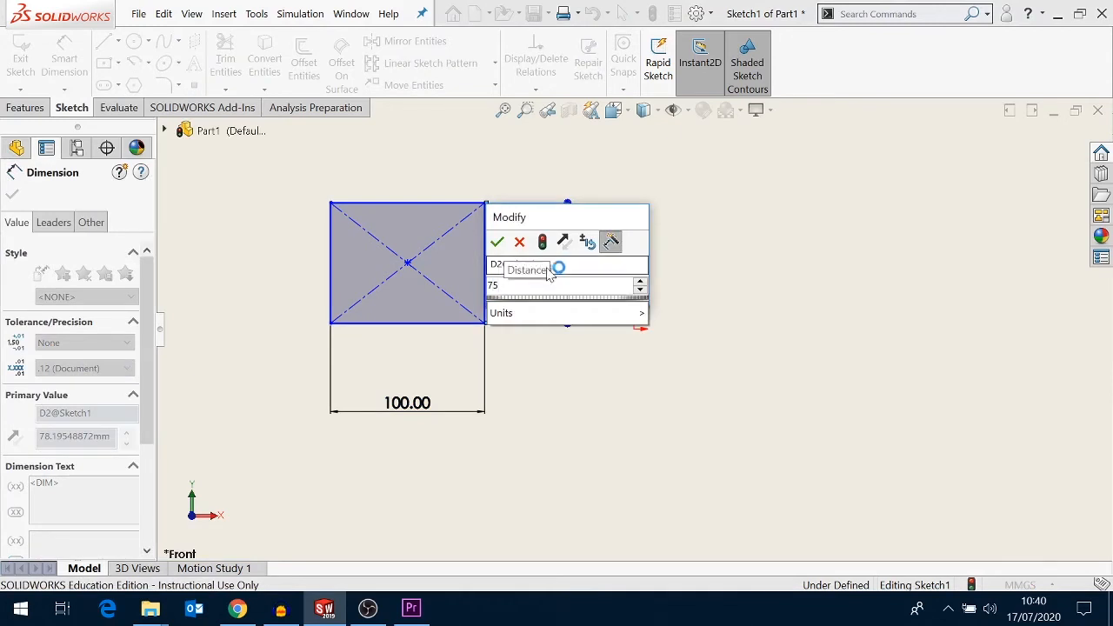
left_click(497, 246)
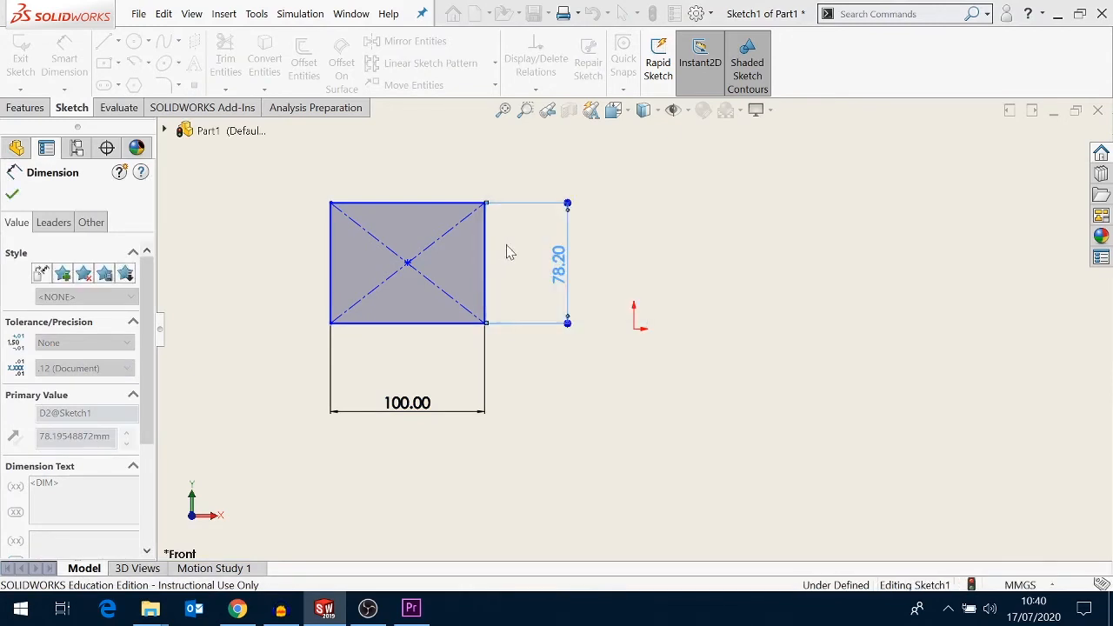
right_click(700, 257)
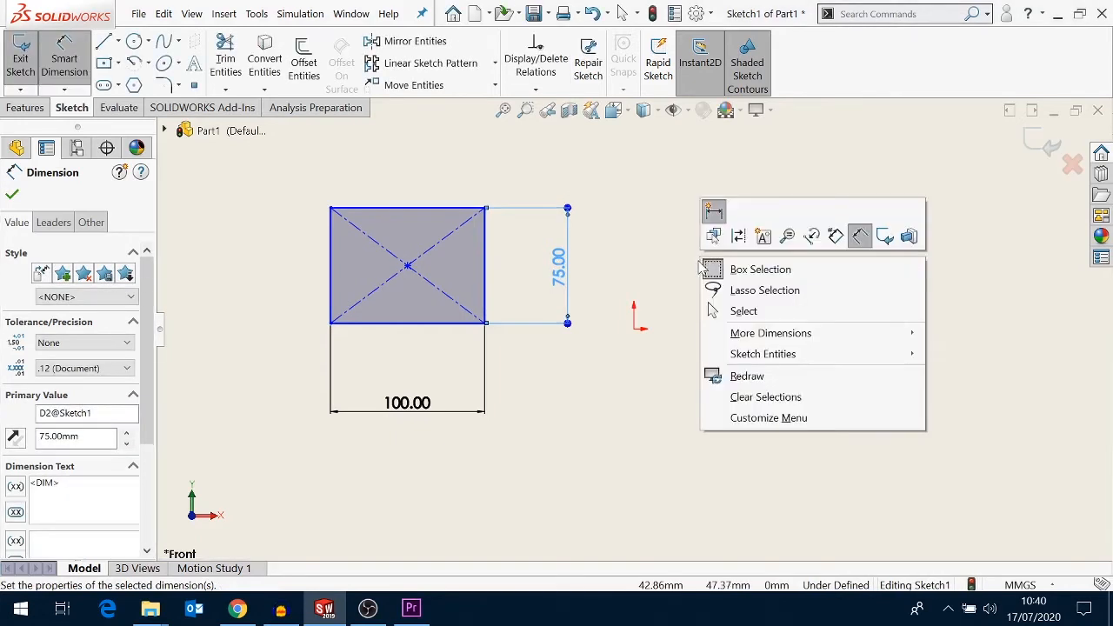
left_click(754, 319)
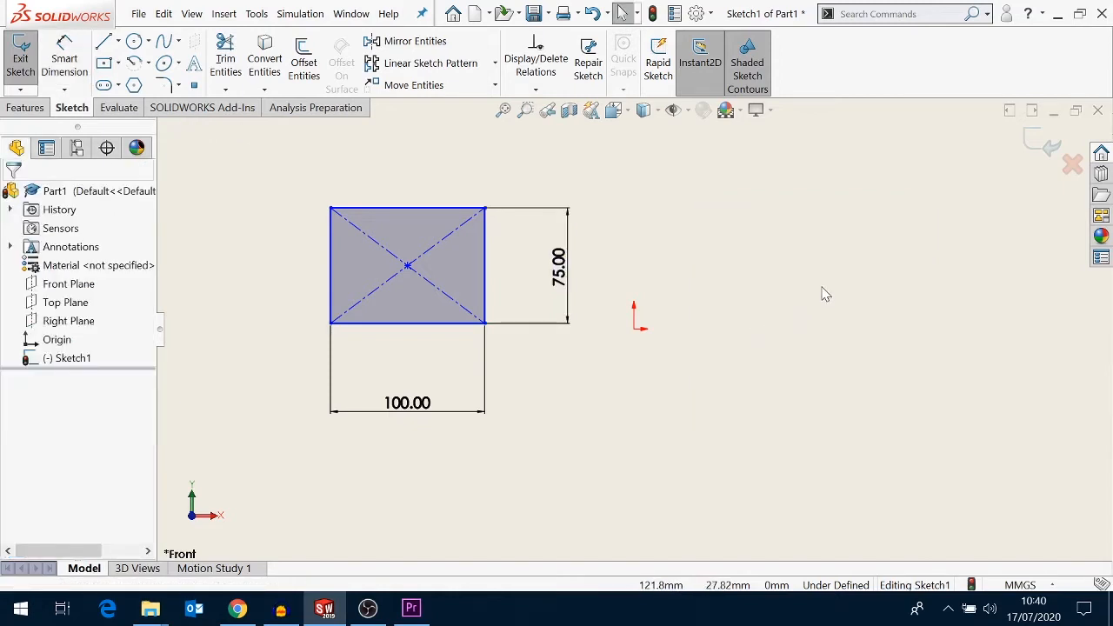
- Exit the sketch into the extrusion, set the depth to 25 mm, and toggle the direction reversal off and on
left_click(1044, 146)
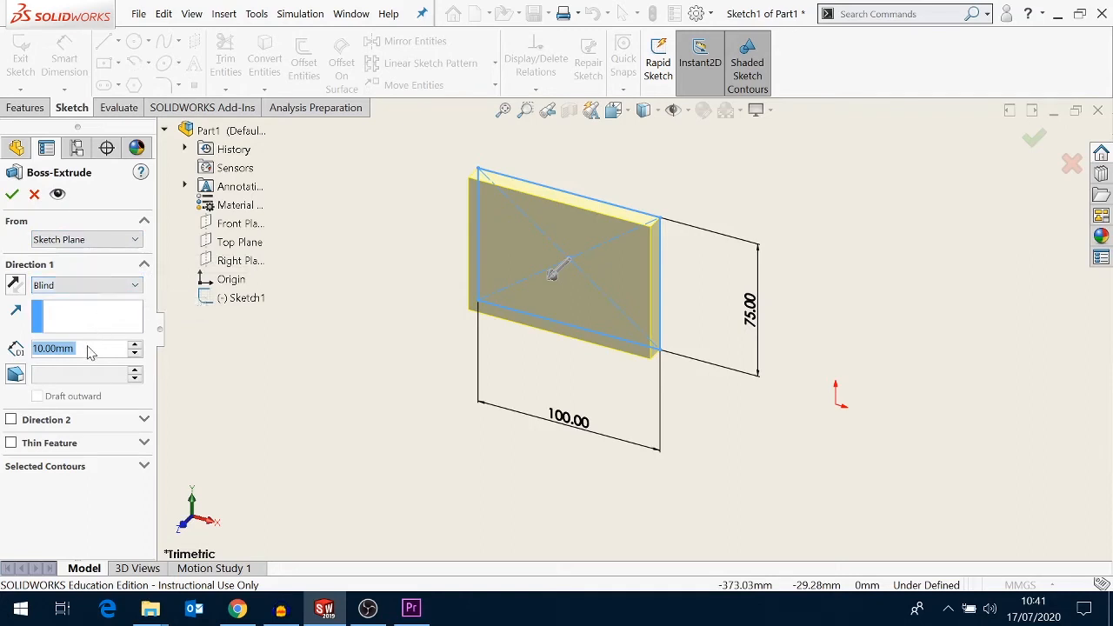
left_click_drag(89, 348, 37, 349)
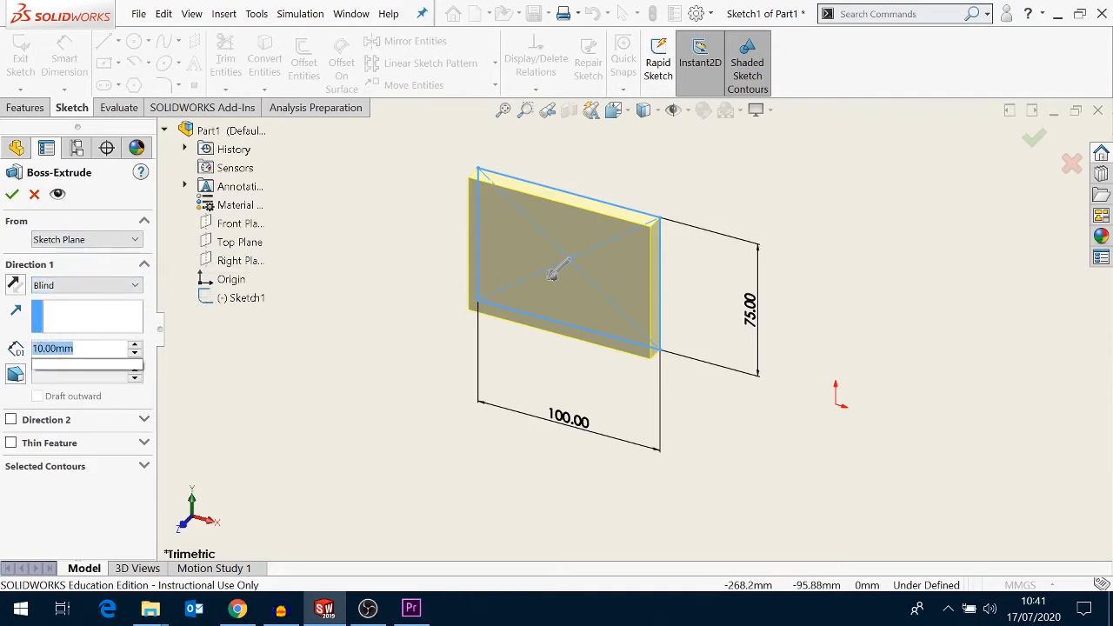
type("25")
key("Return")
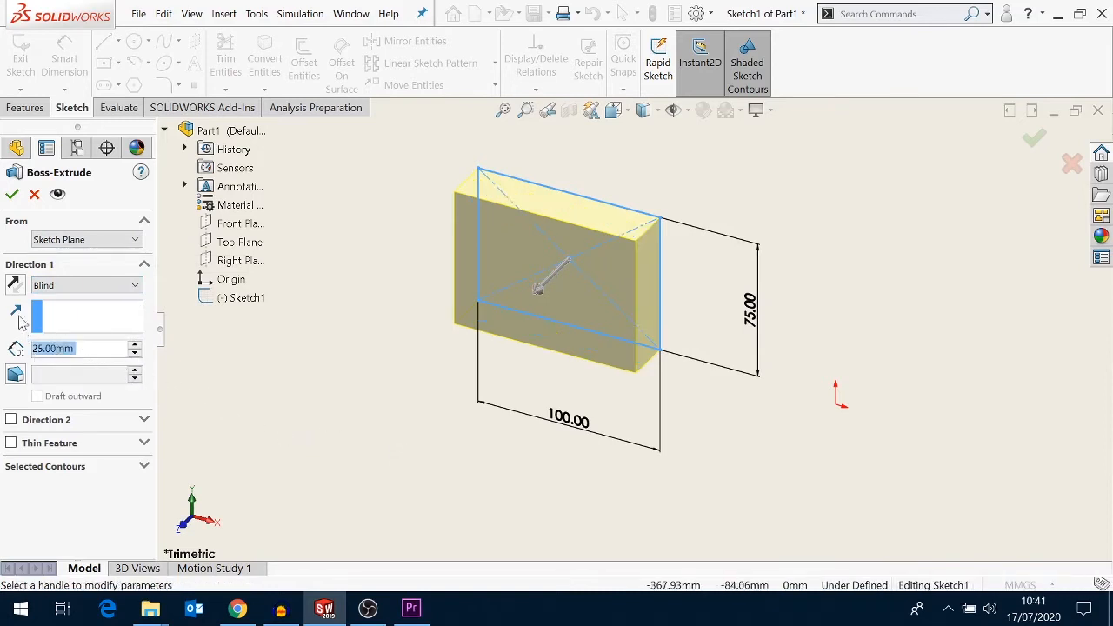
left_click(14, 287)
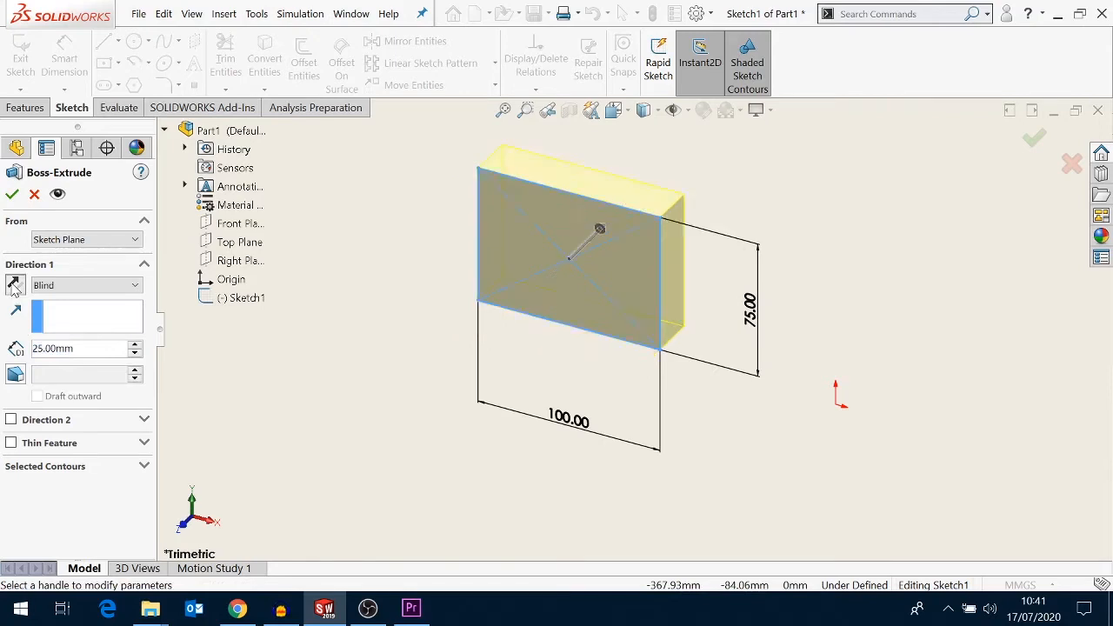
left_click(14, 288)
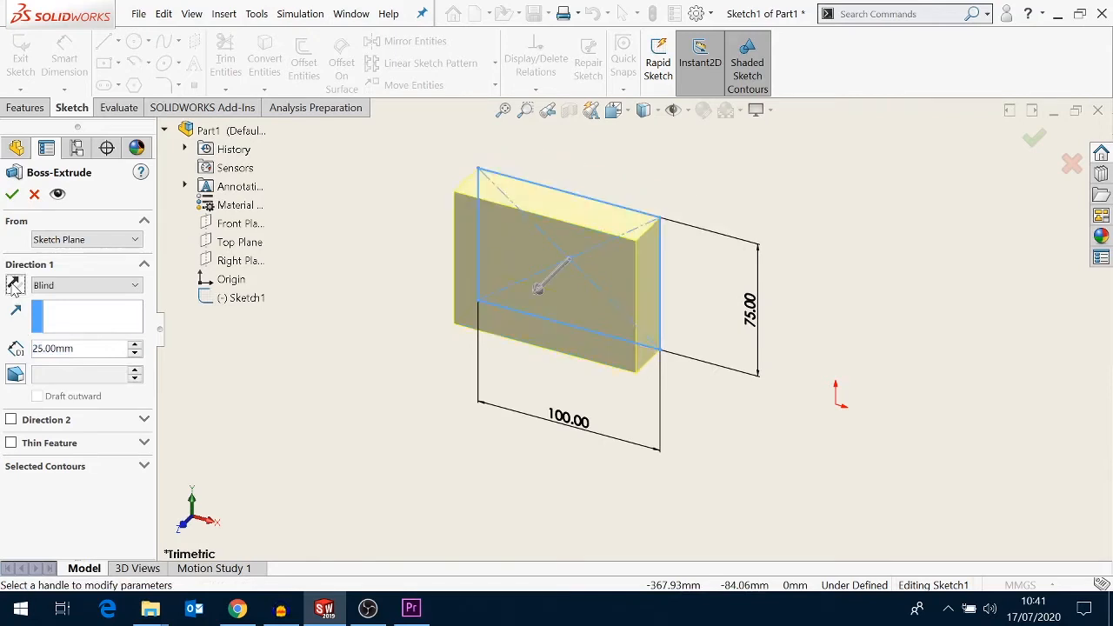
- Change the extrusion end condition to Mid Plane, set the depth to 50 mm, and accept the feature
left_click(136, 286)
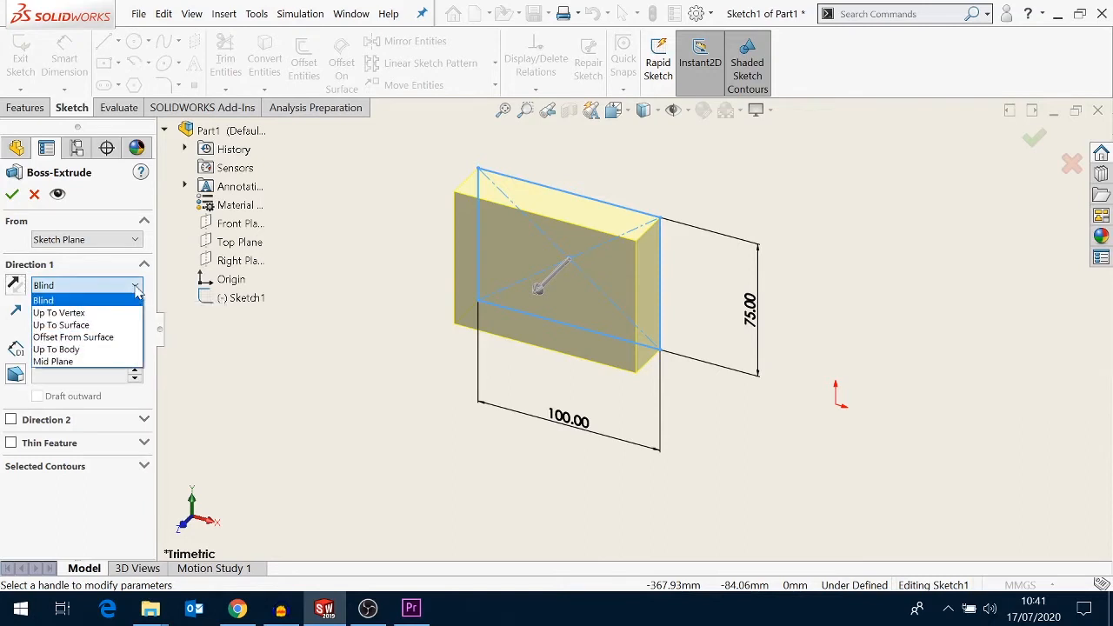
left_click(98, 362)
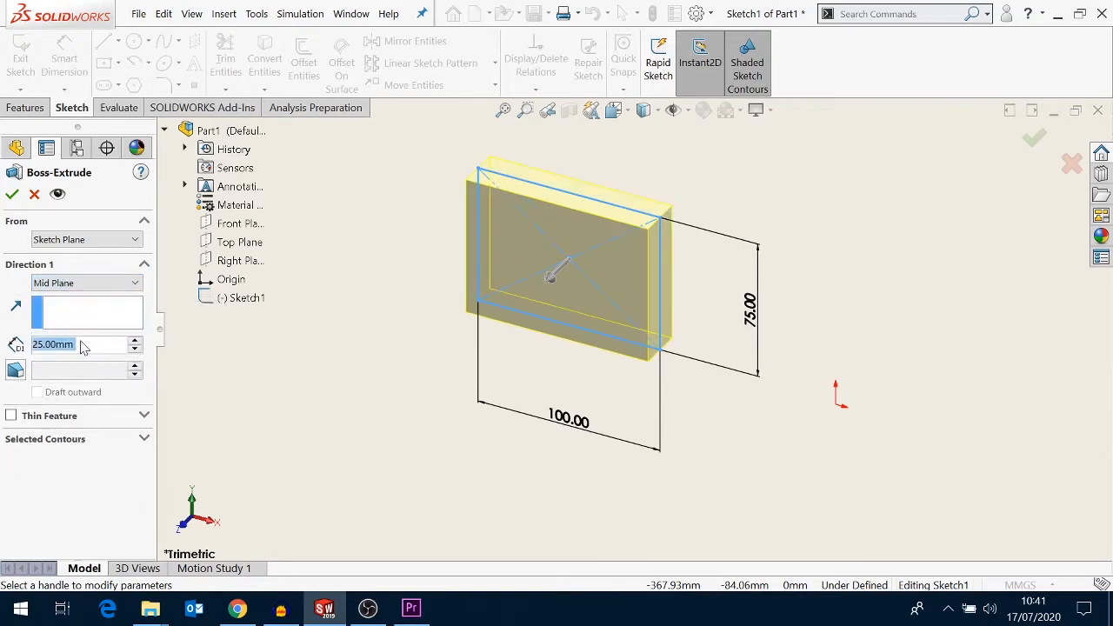
left_click(84, 347)
left_click_drag(81, 346, 42, 346)
type("50")
key("Return")
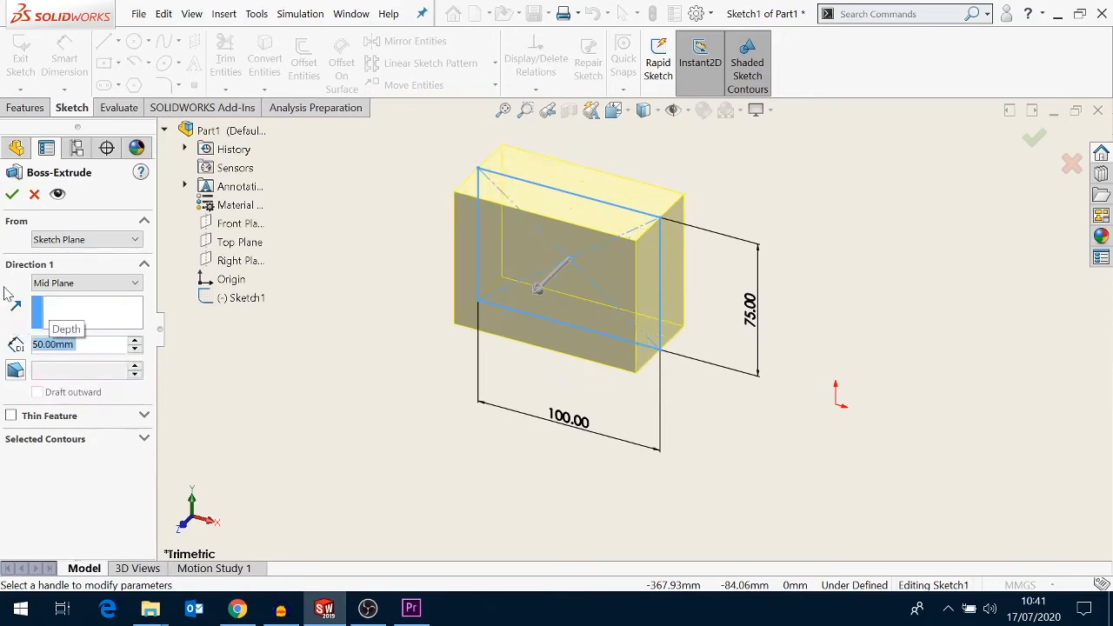
left_click(13, 196)
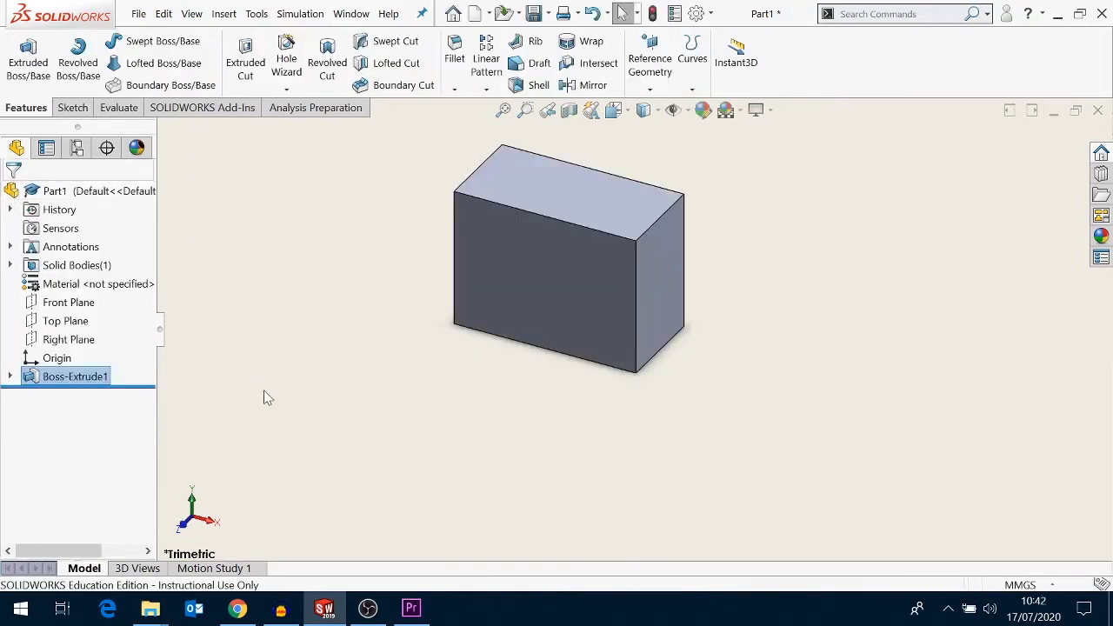
- Inspect the feature tree by expanding the Boss-Extrude1 feature to reveal its sketch and opening its context options
key("f")
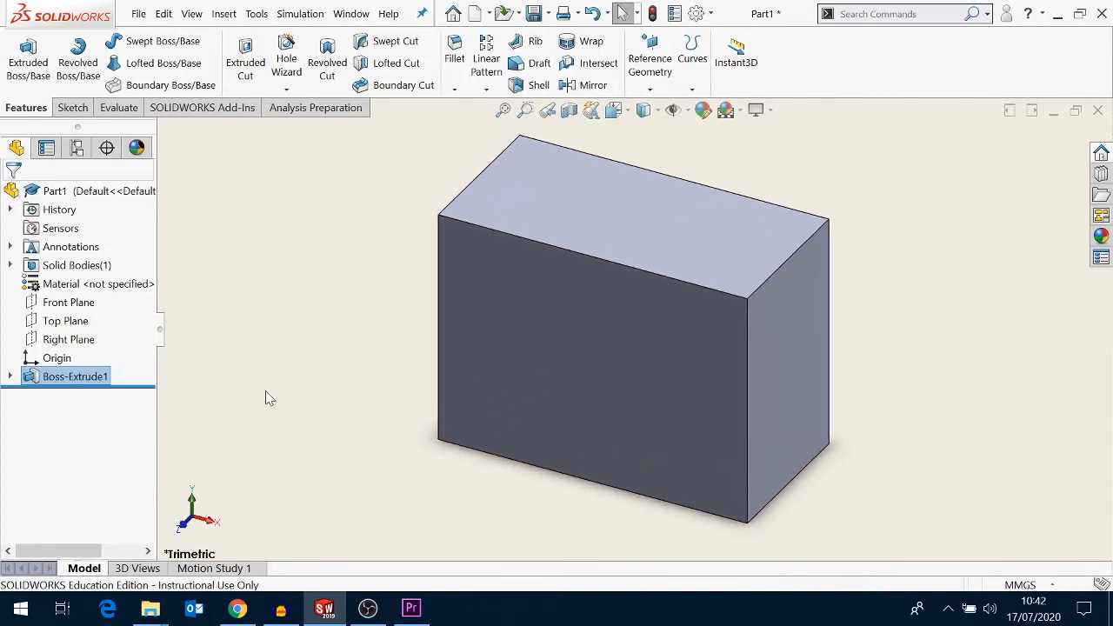
left_click(11, 378)
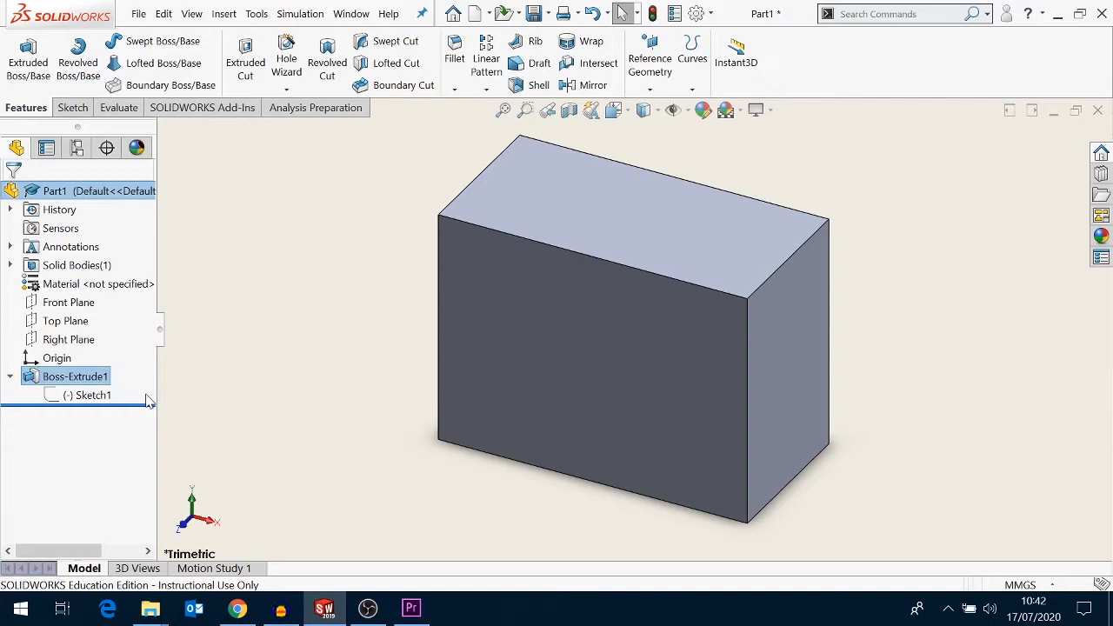
left_click(103, 379)
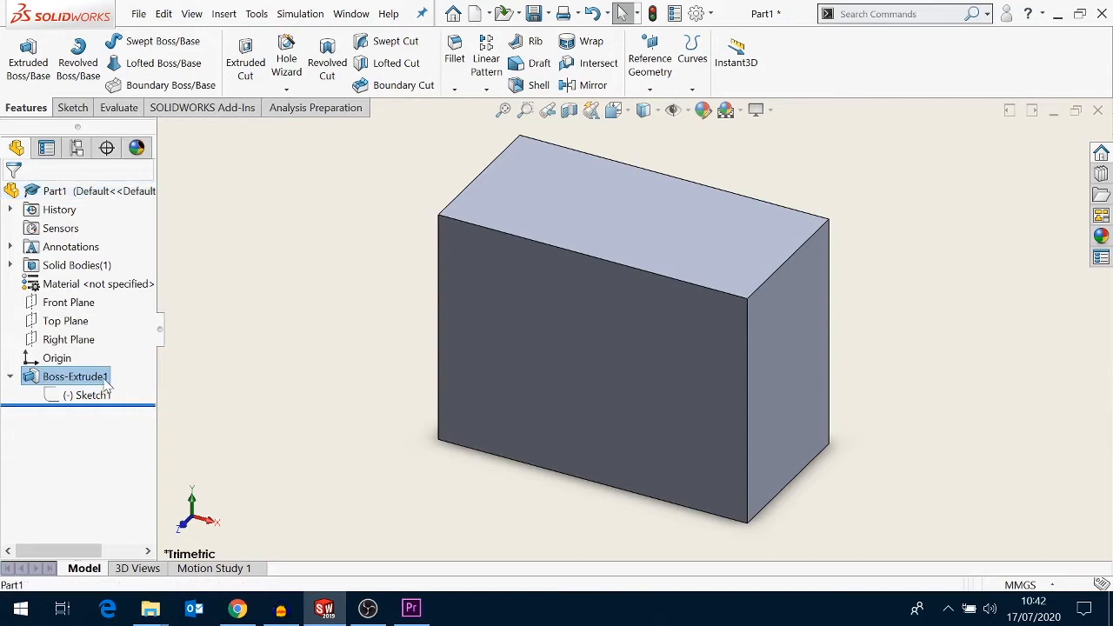
right_click(106, 385)
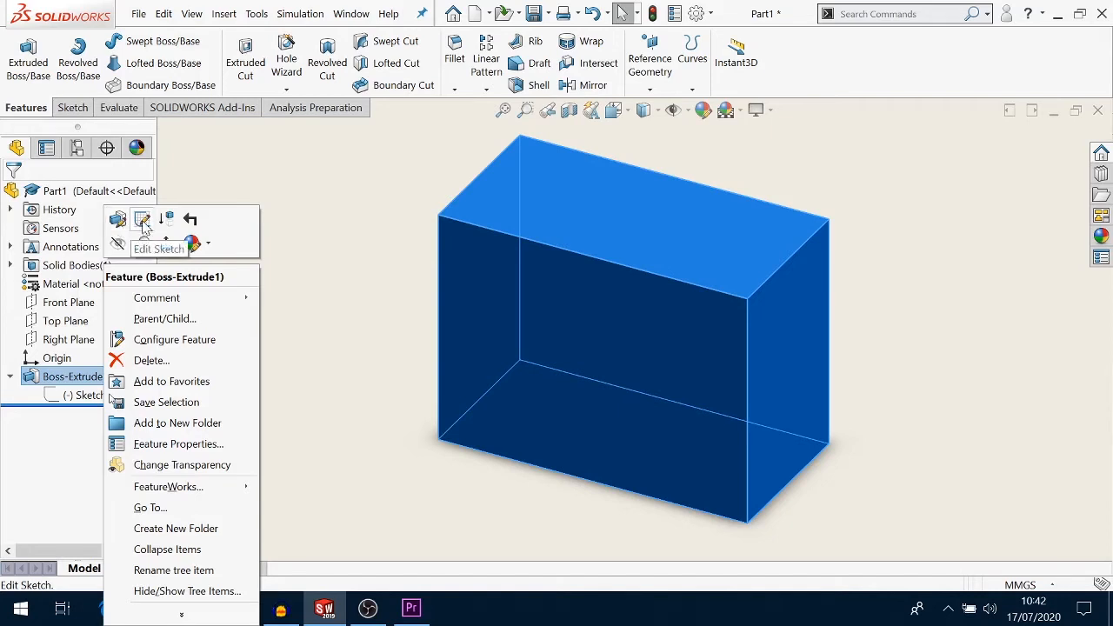
left_click(291, 316)
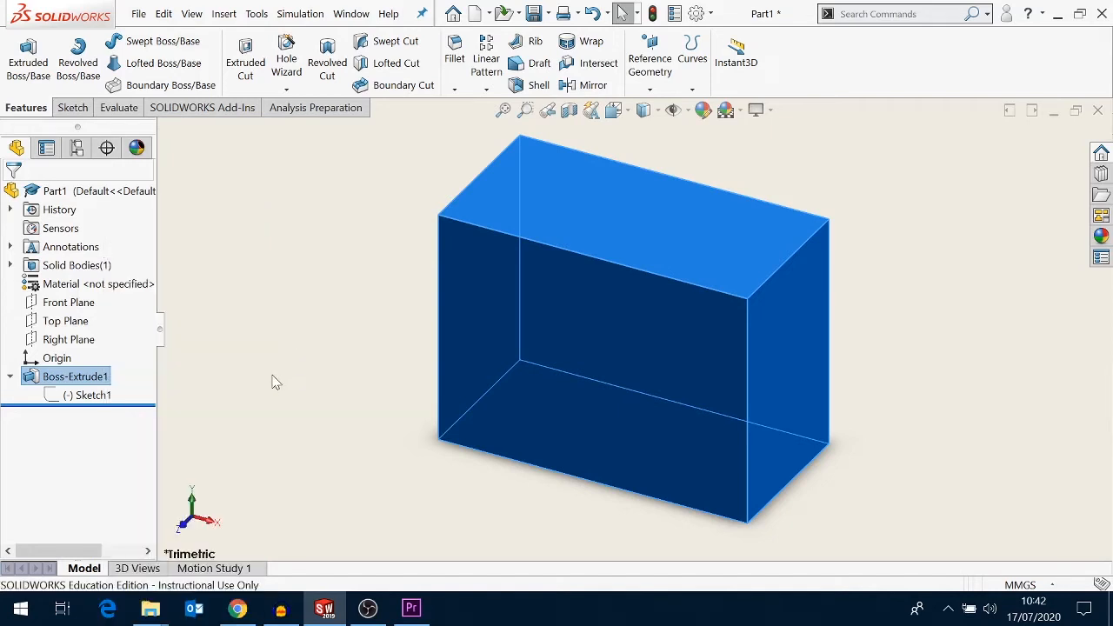
right_click(87, 396)
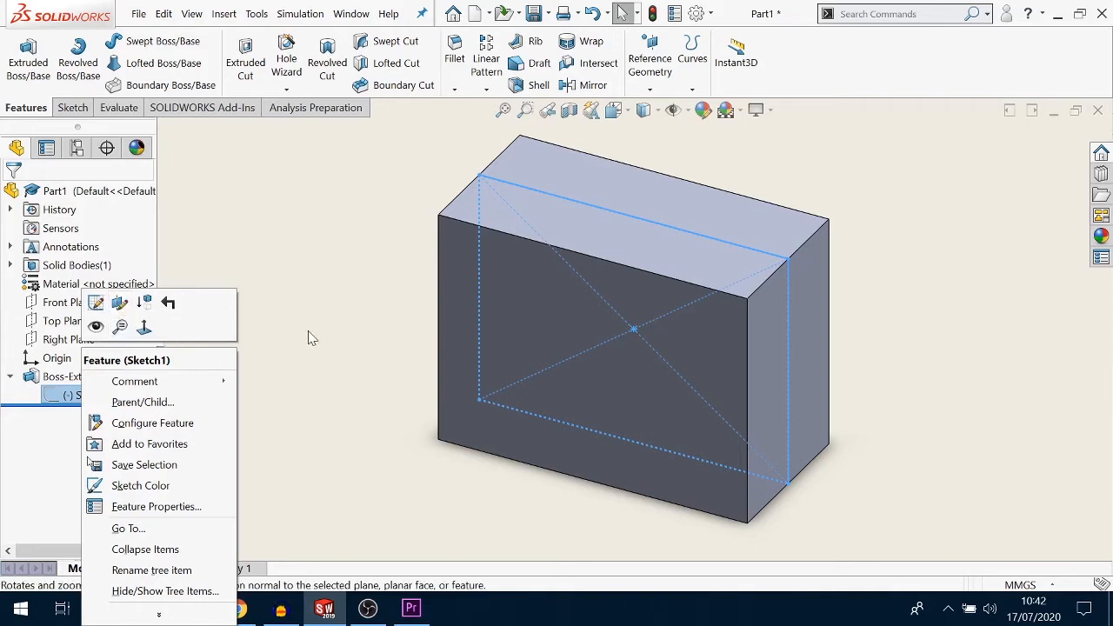
key("Escape")
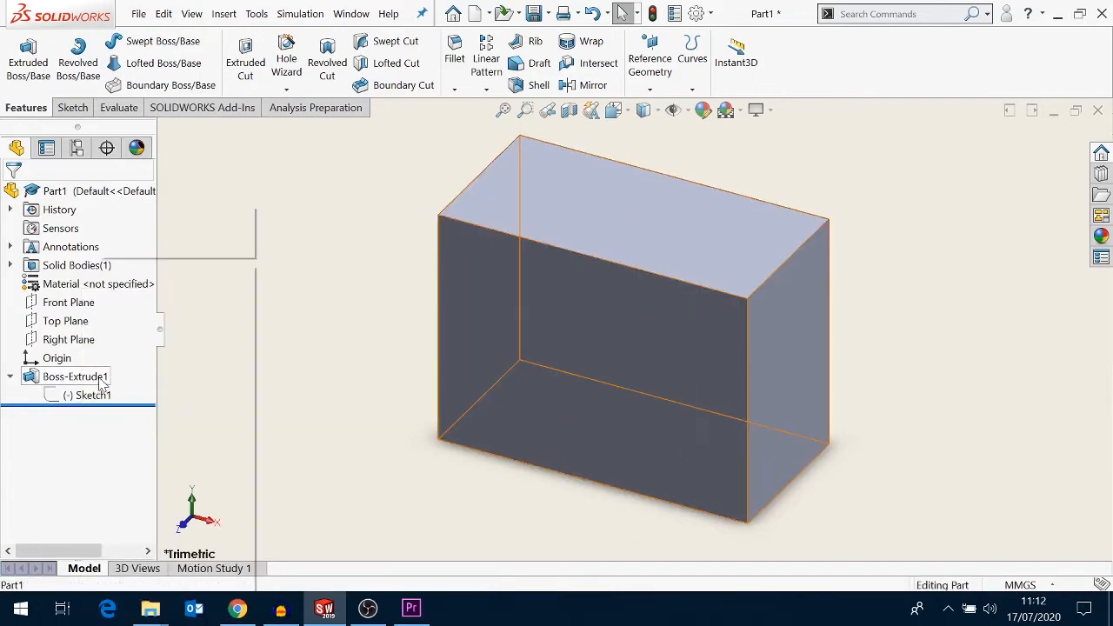
- Edit the Boss-Extrude1 feature: change the end condition to Blind, set depth to 40 mm, toggle direction reversal twice, and accept
right_click(97, 376)
left_click(113, 218)
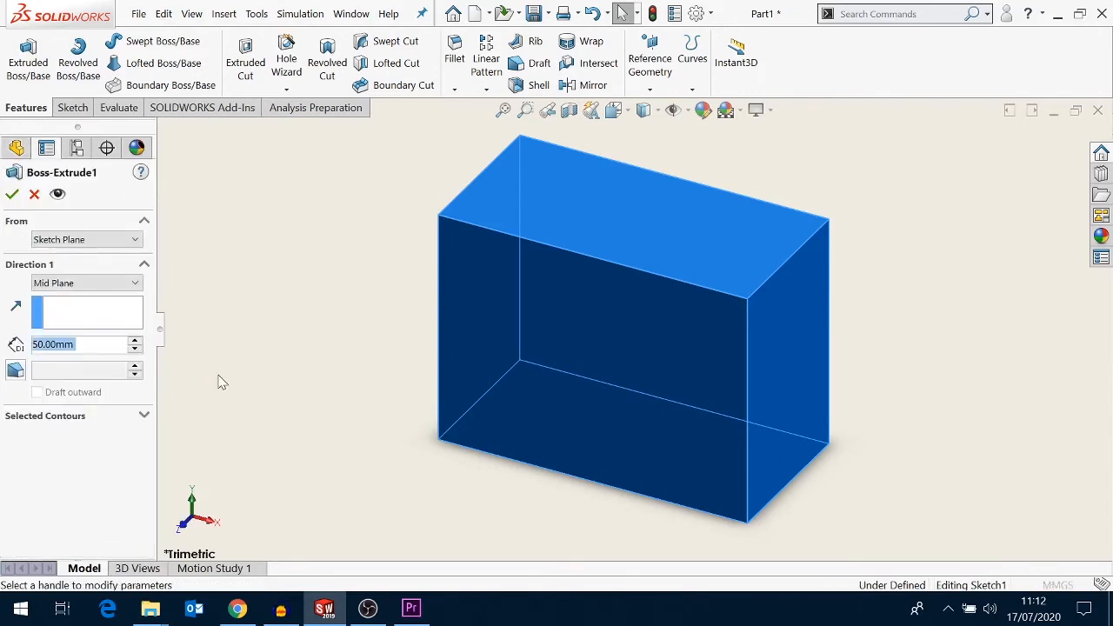
left_click(127, 285)
left_click(43, 299)
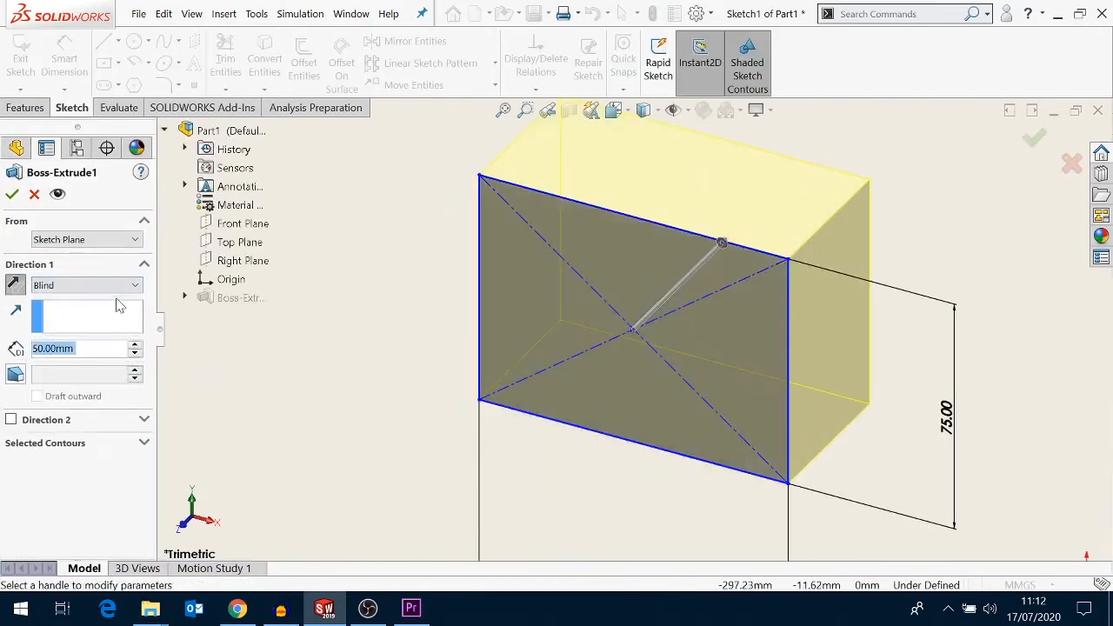
left_click(14, 285)
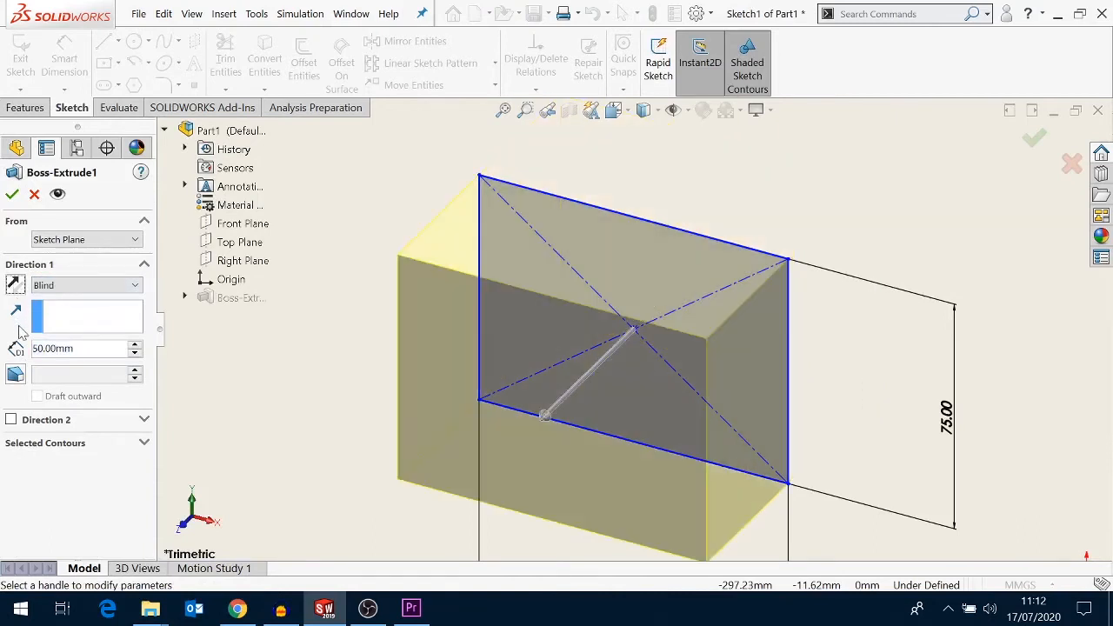
left_click_drag(75, 349, 37, 349)
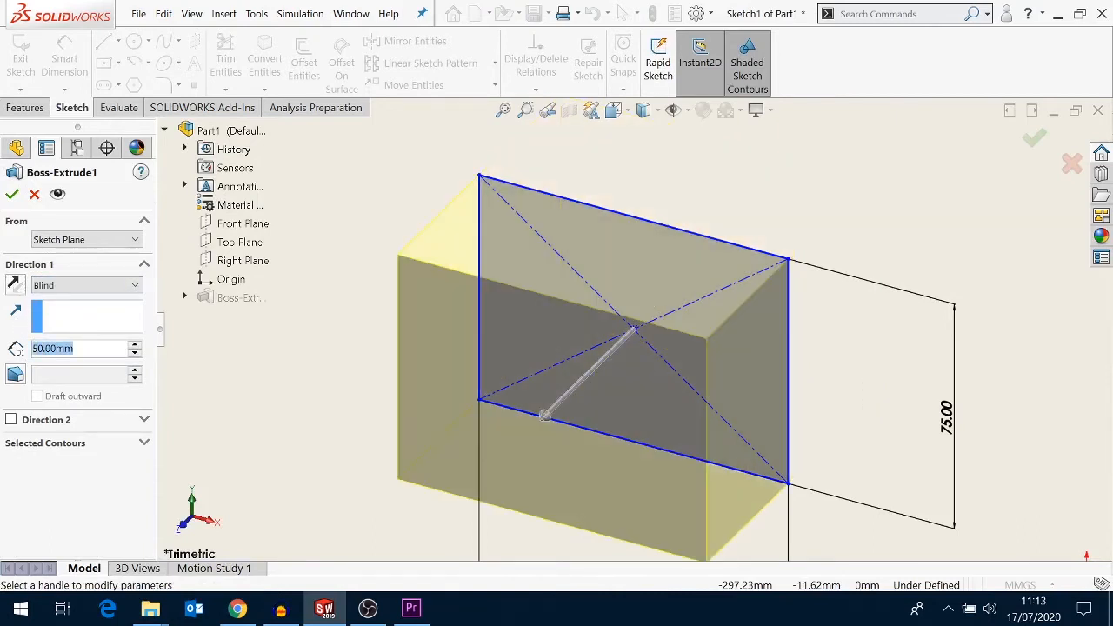
type("40")
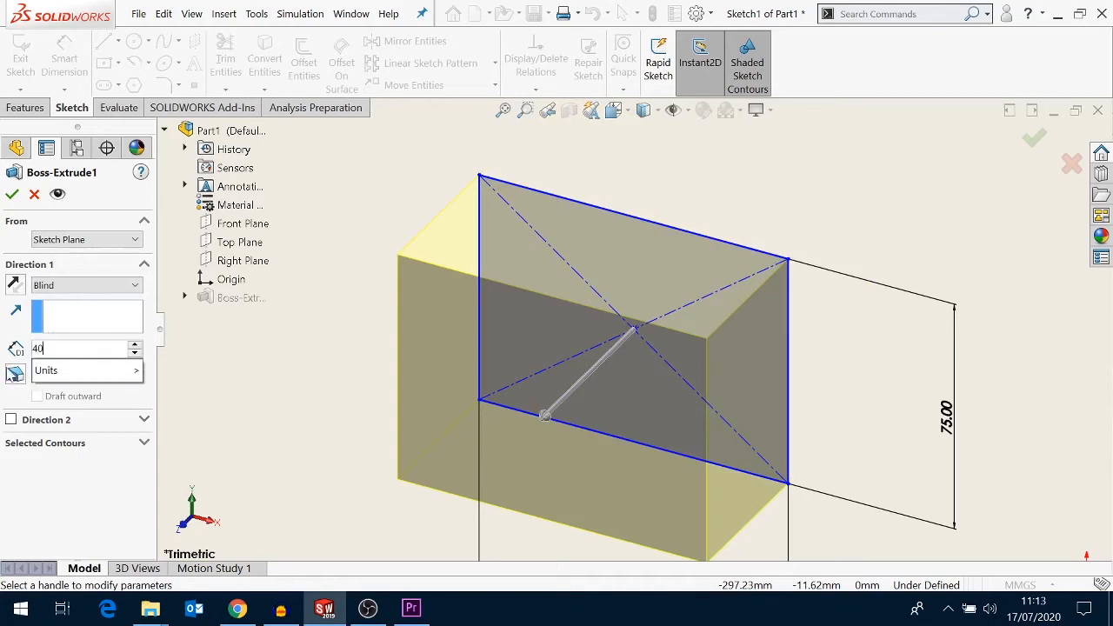
key("Return")
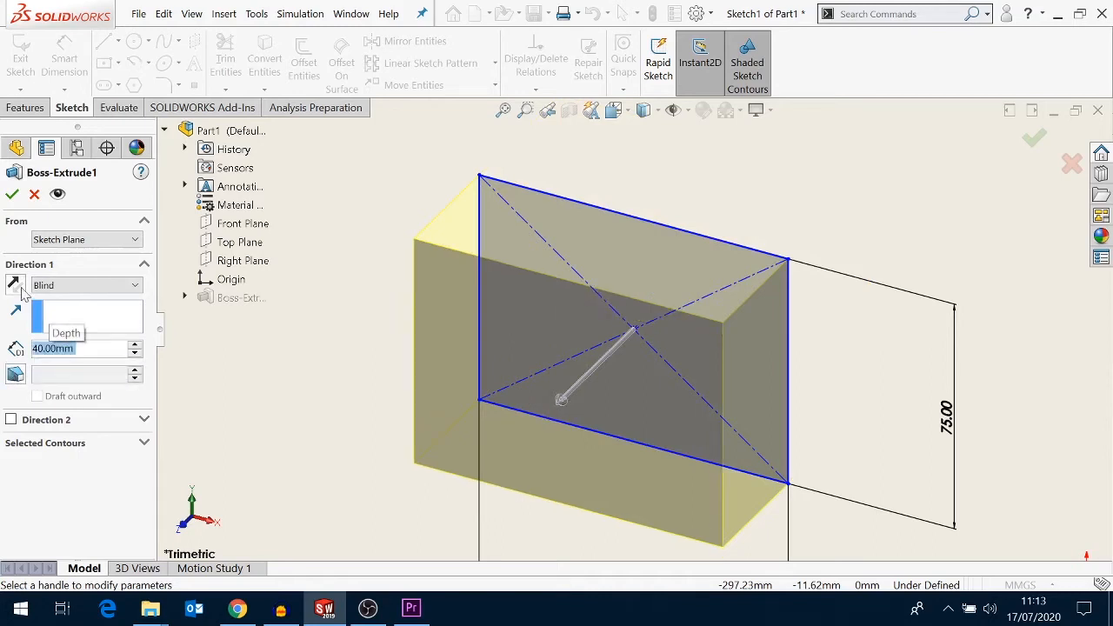
left_click(22, 293)
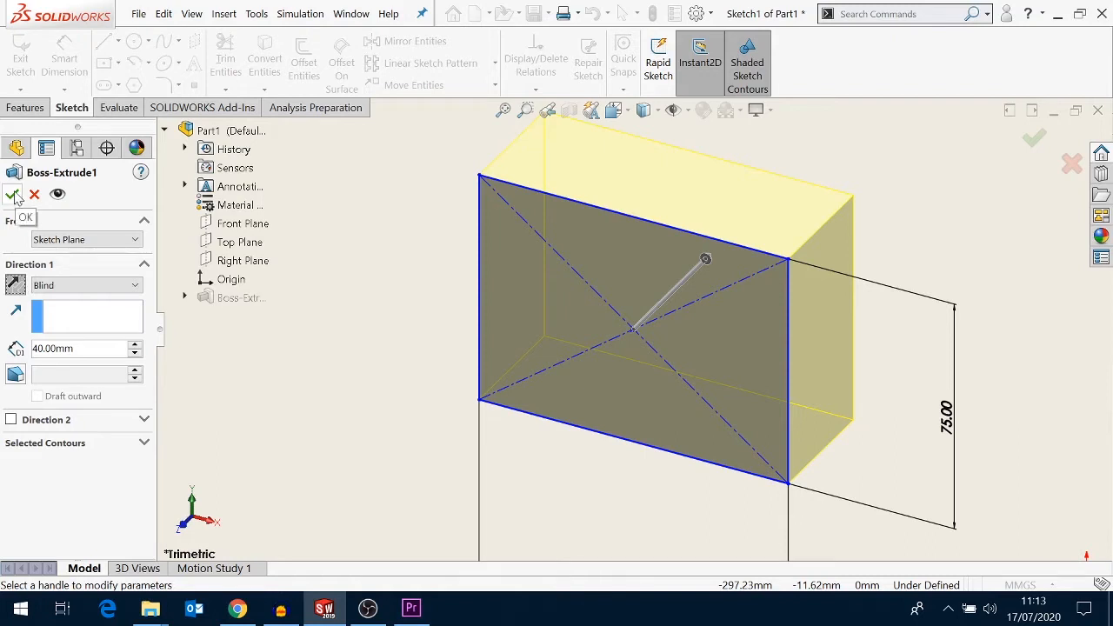
left_click(13, 195)
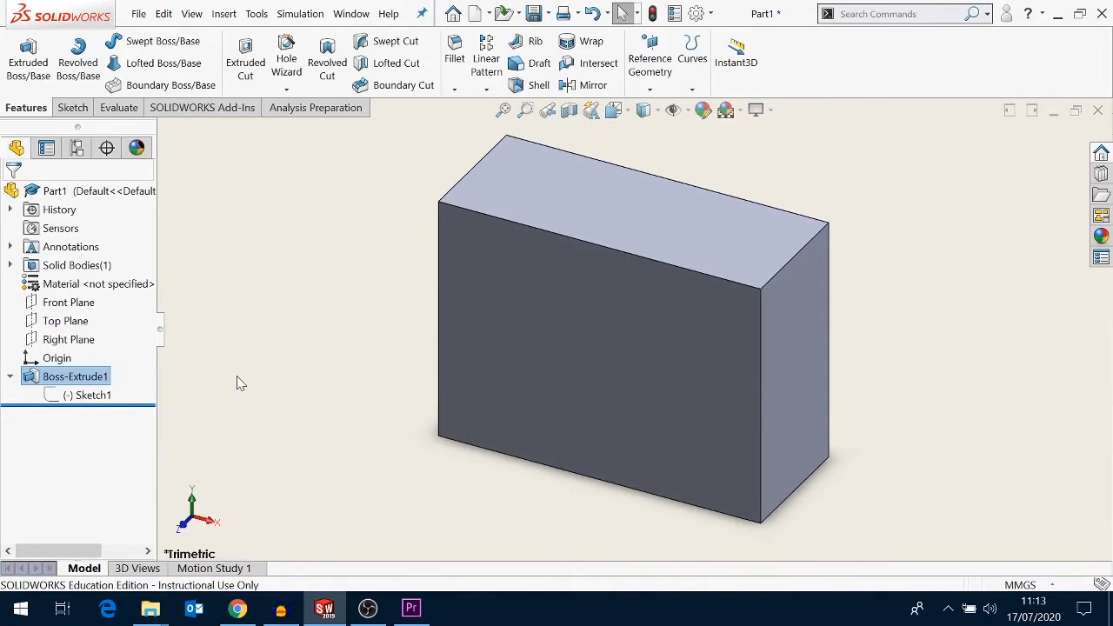
- Edit Sketch1 and set the rectangle's horizontal dimension to 125 mm
right_click(95, 396)
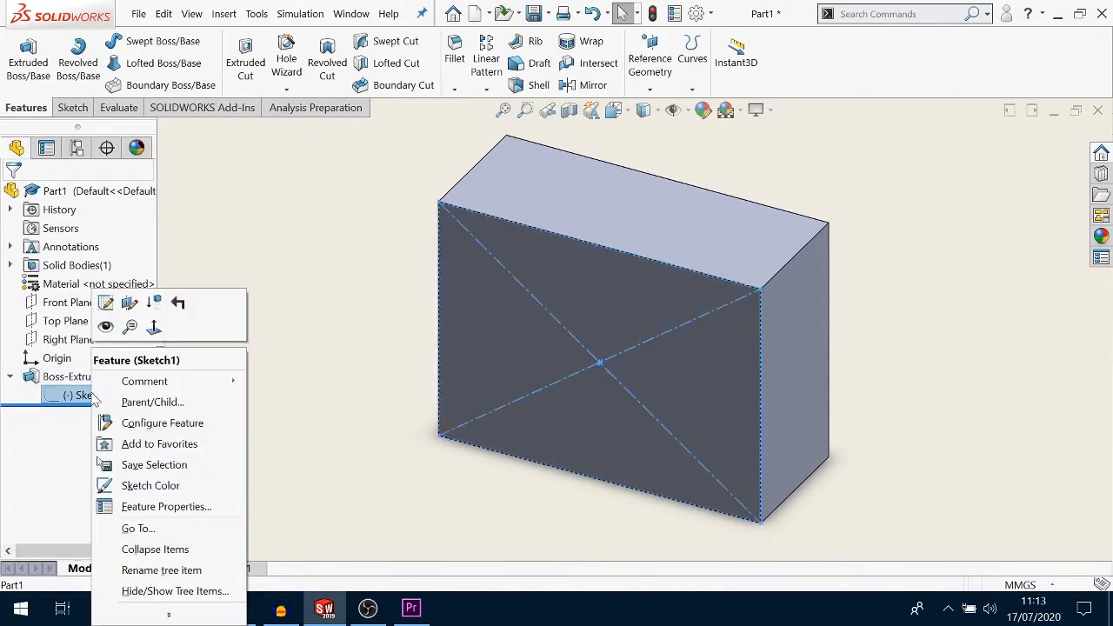
left_click(107, 302)
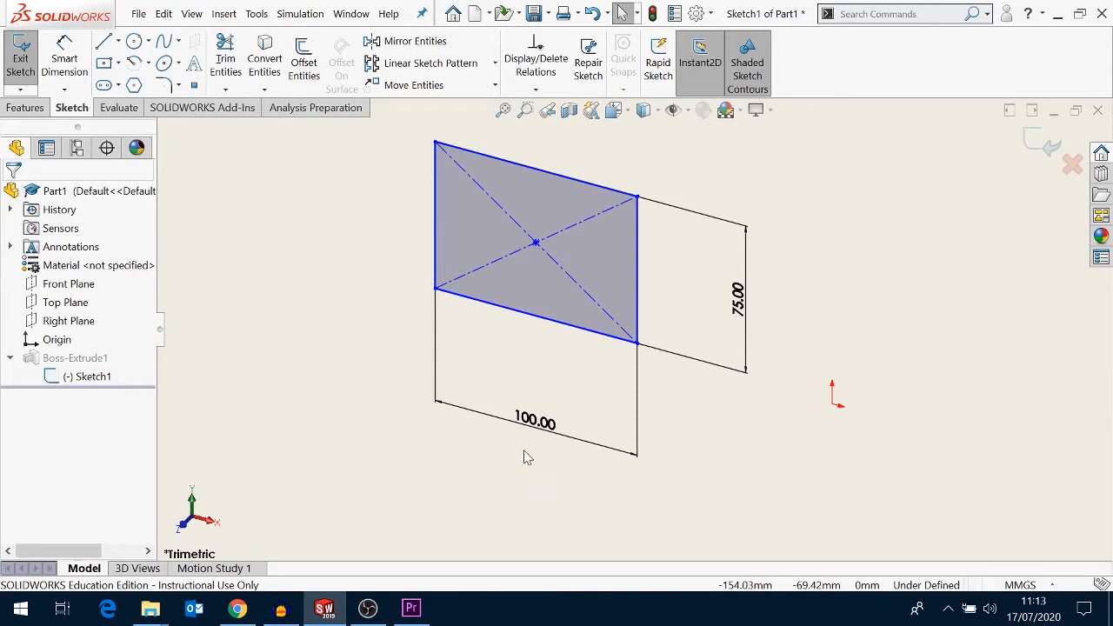
left_click(522, 421)
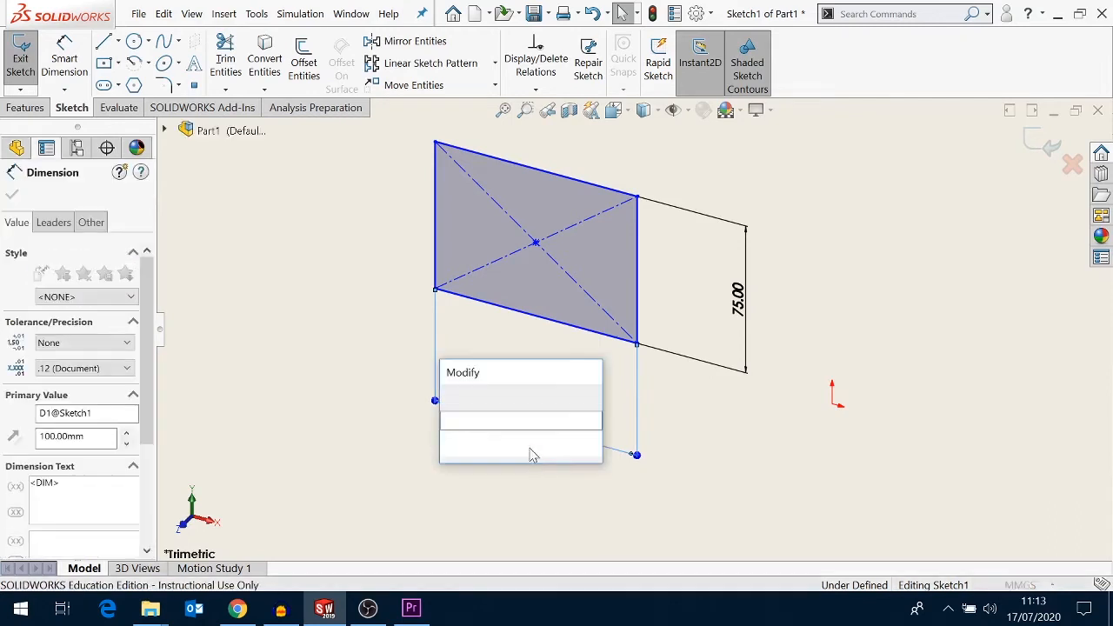
type("125")
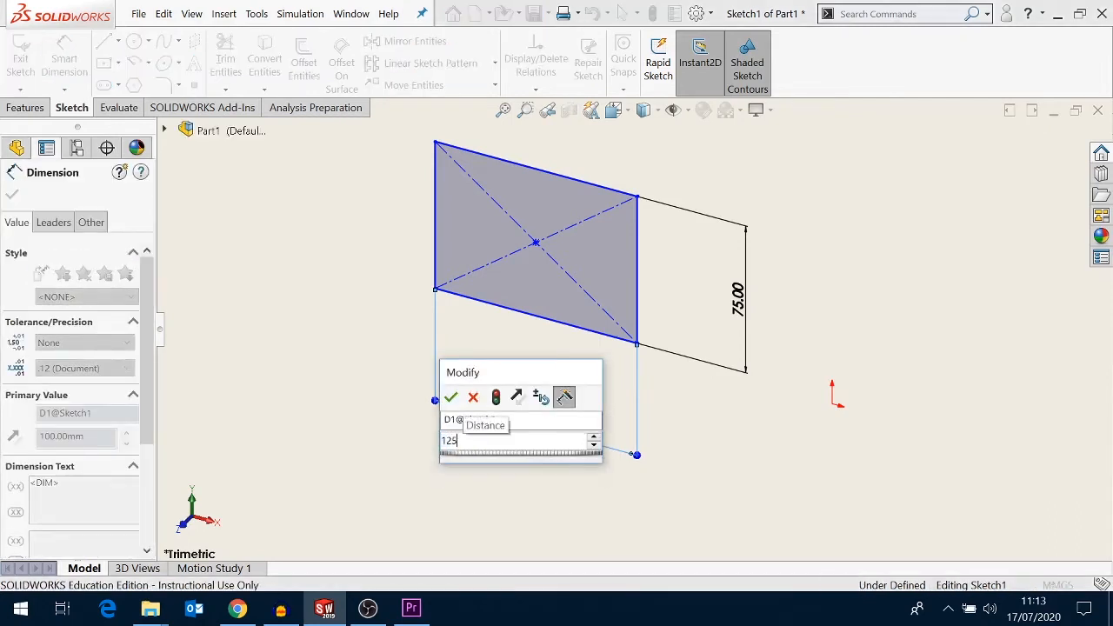
key("Escape")
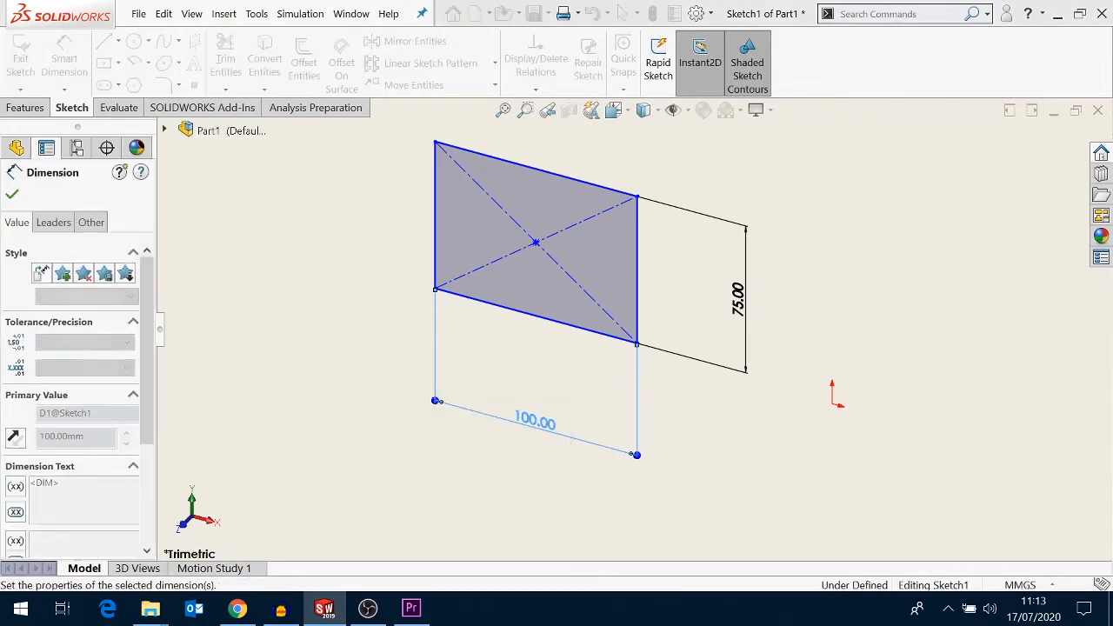
- Set the rectangle's vertical dimension to 100 mm and exit the sketch to rebuild the block
left_click(735, 313)
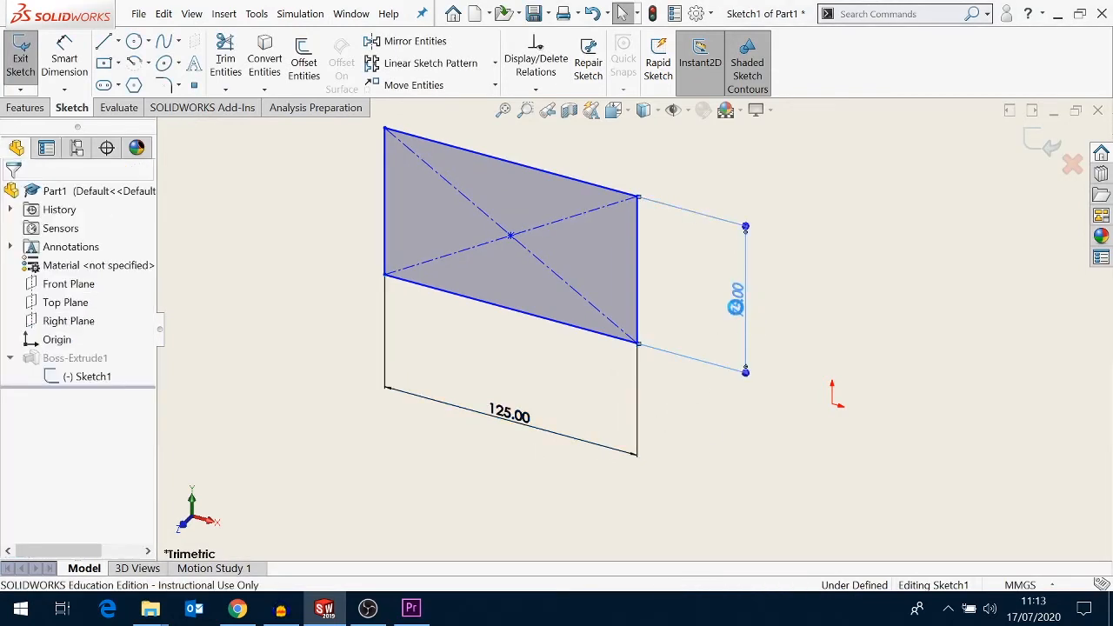
double_click(735, 306)
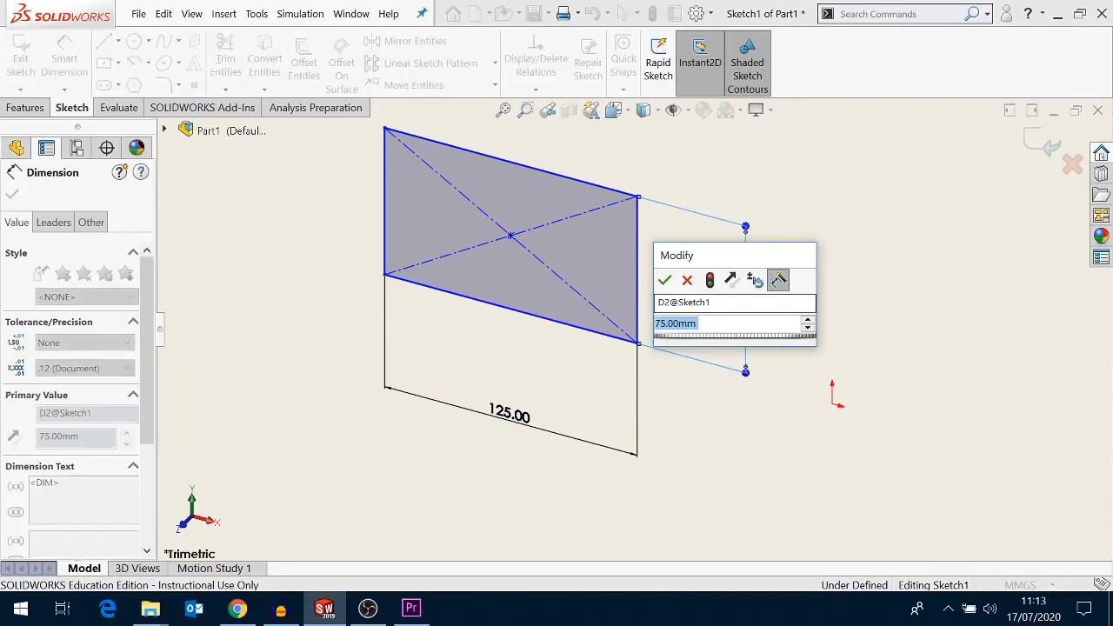
type("100")
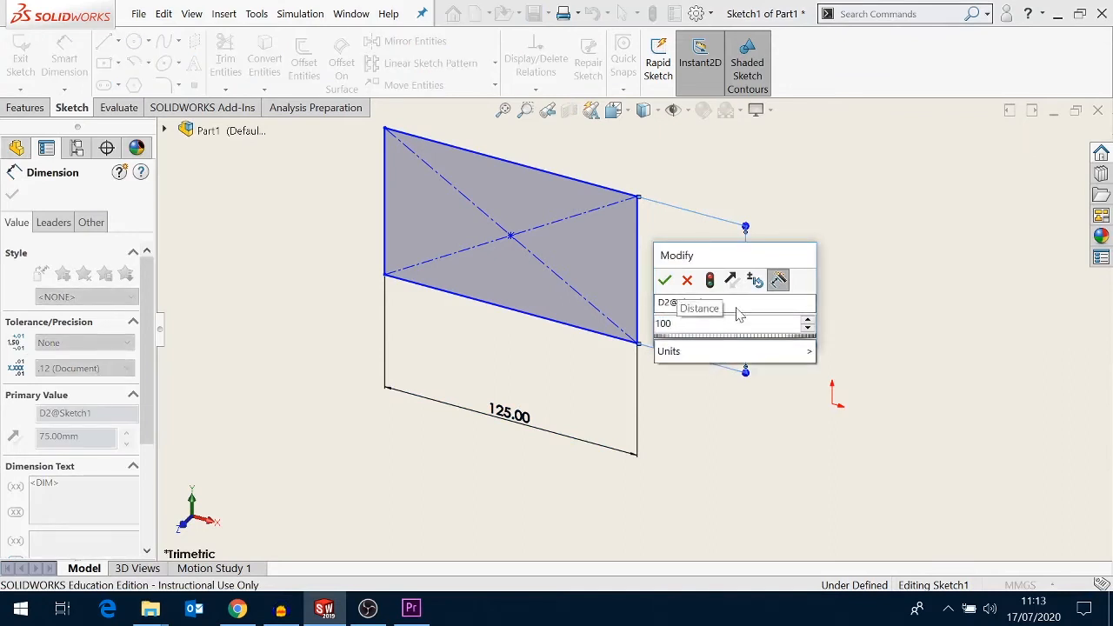
key("Return")
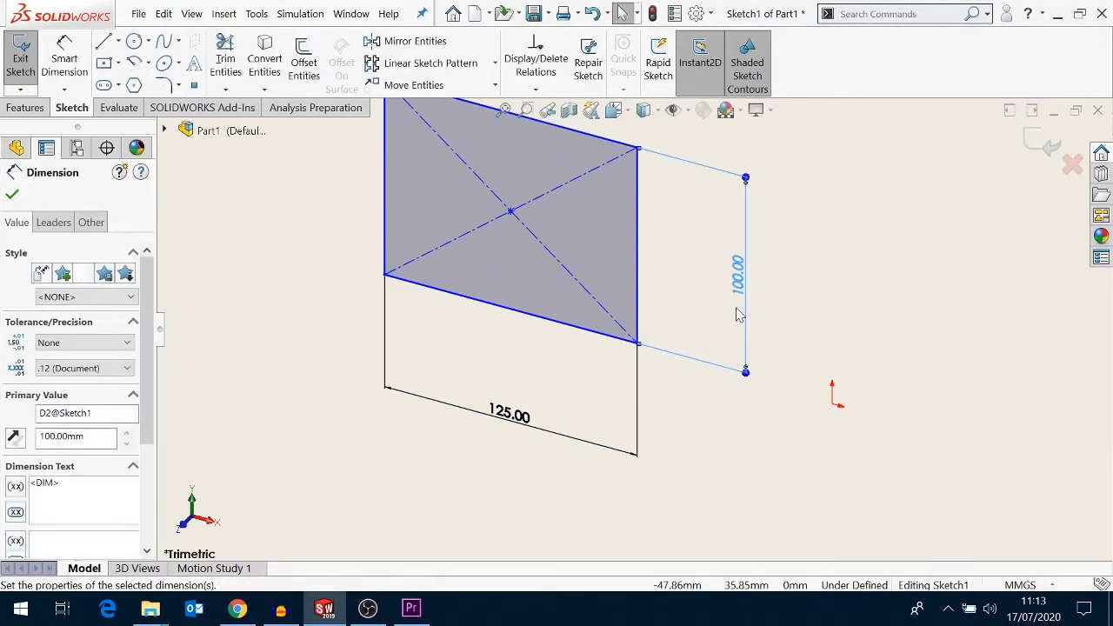
key("f")
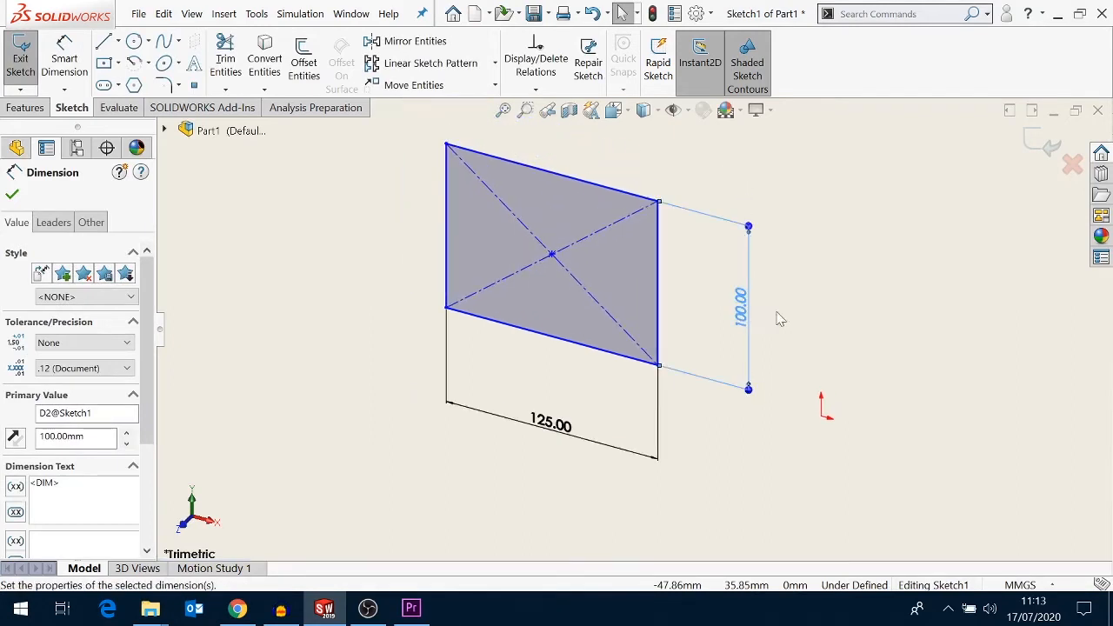
left_click(1046, 152)
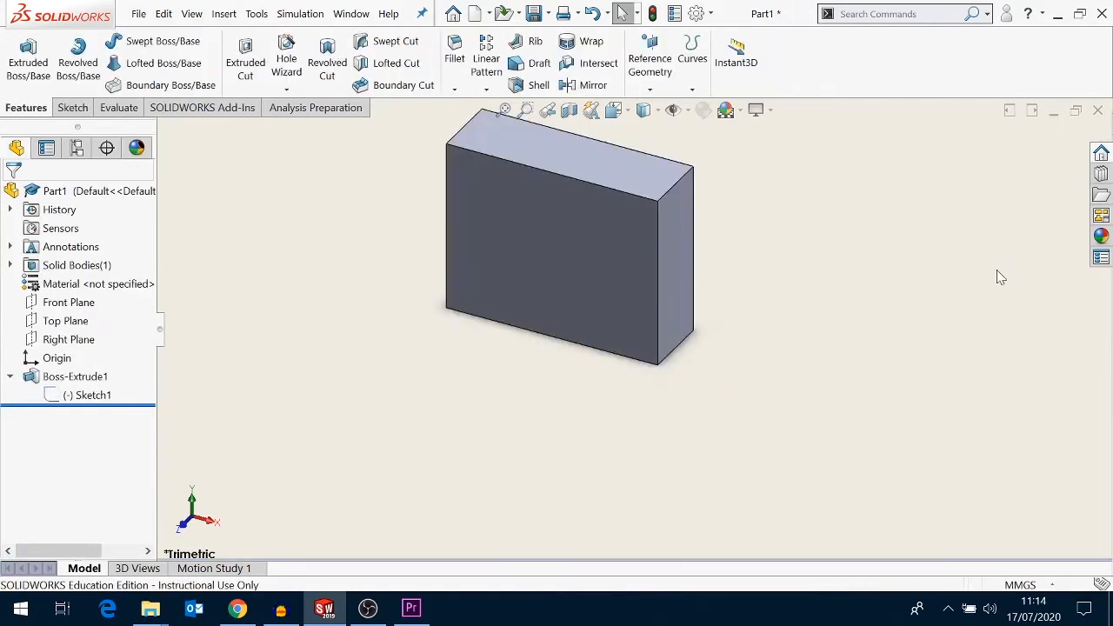
- Rotate the view around the block to examine it from several sides, then switch to the Top view
key("f")
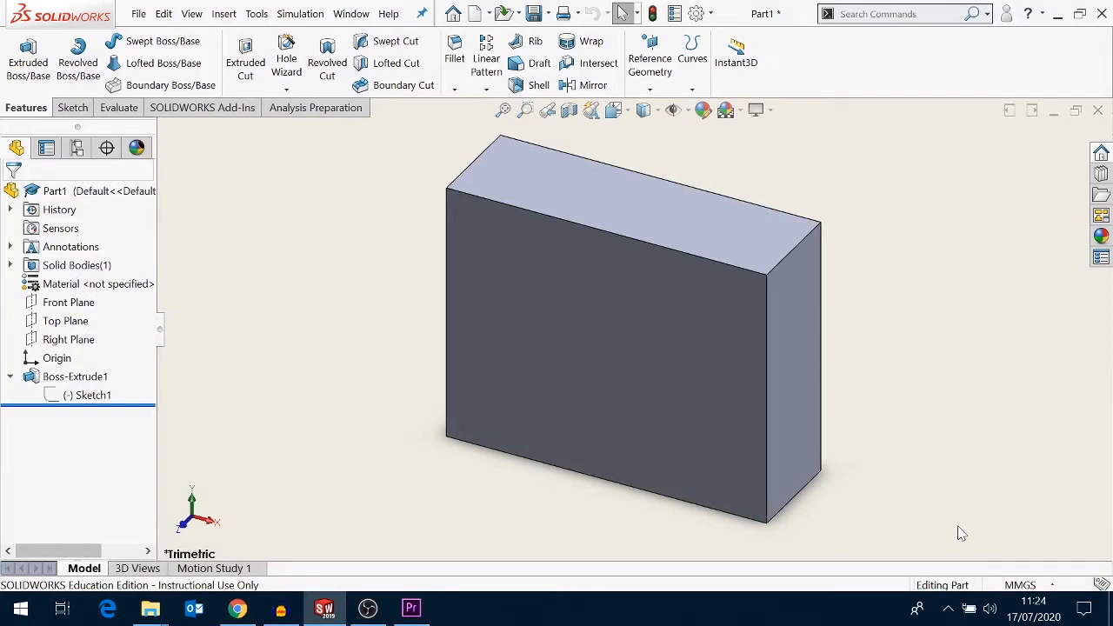
key("Right")
key("Right")
key("Right")
key("Right")
key("Right")
key("Right")
key("Right")
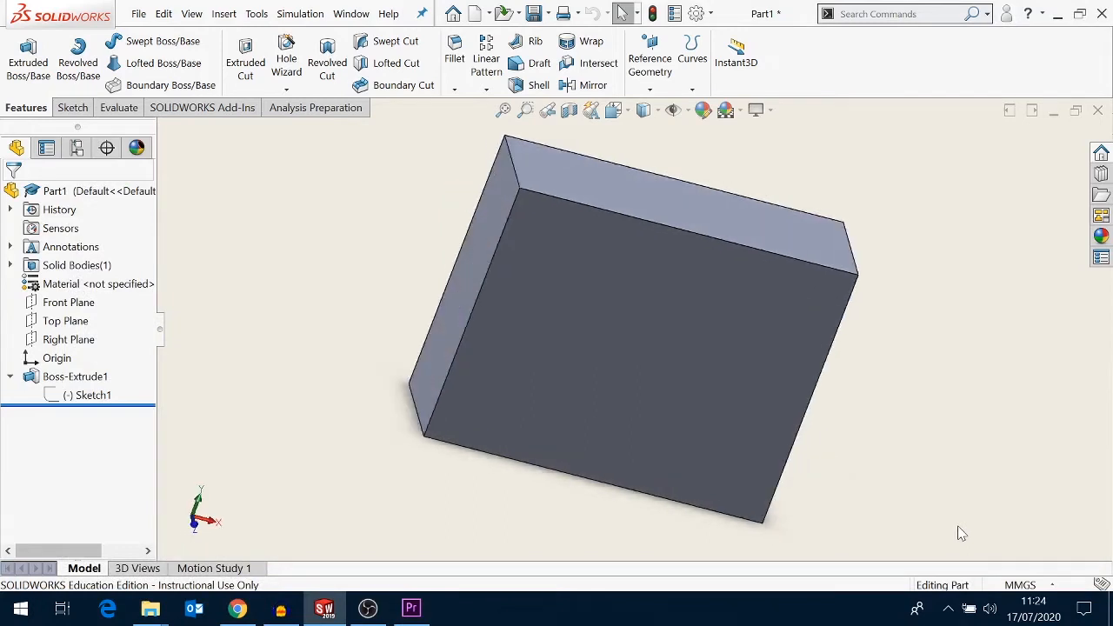
key("Right")
key("Right")
key("Right")
key("Right")
key("Right")
key("Right")
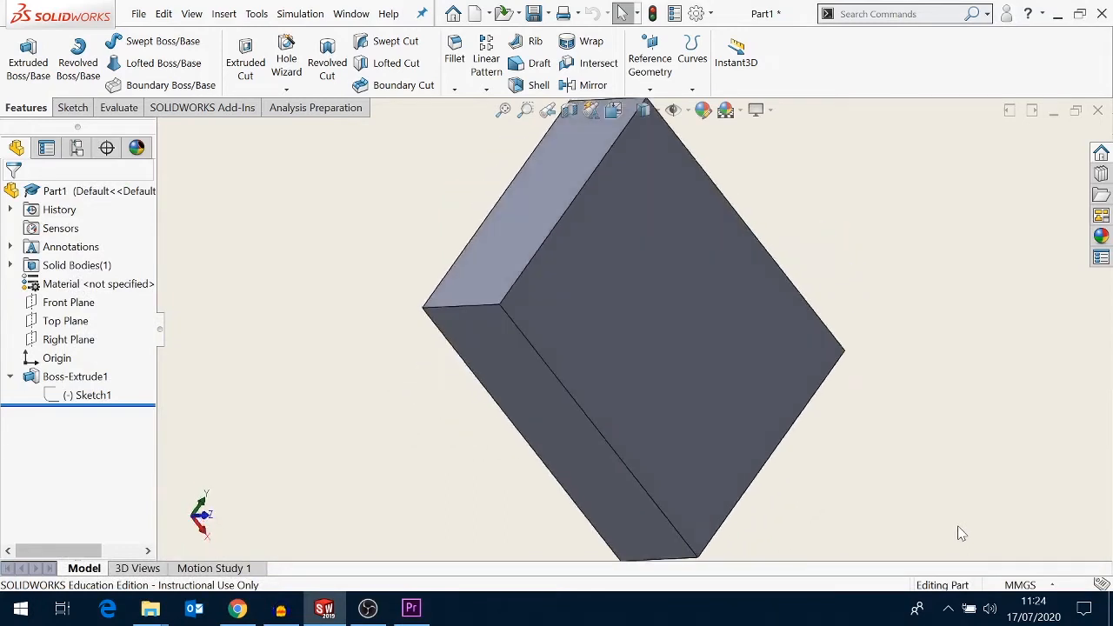
key("Up")
key("Up")
key("Up")
key("Up")
key("Up")
key("Up")
key("Up")
key("Up")
key("Up")
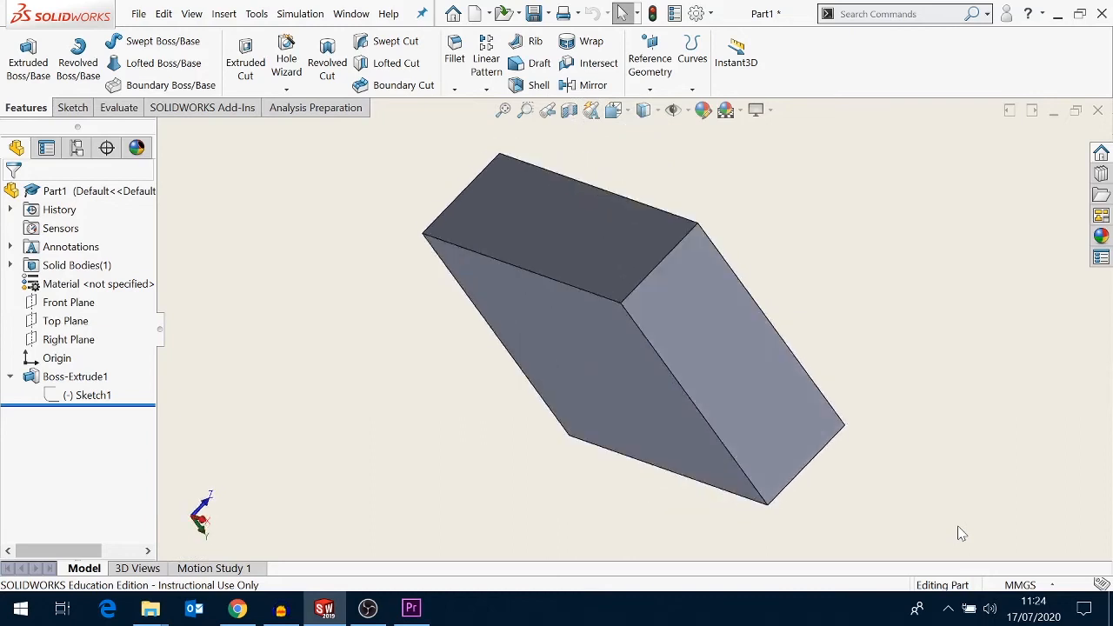
key("Up")
key("Up")
key("Up")
key("Up")
key("Up")
key("Up")
key("Up")
key("Up")
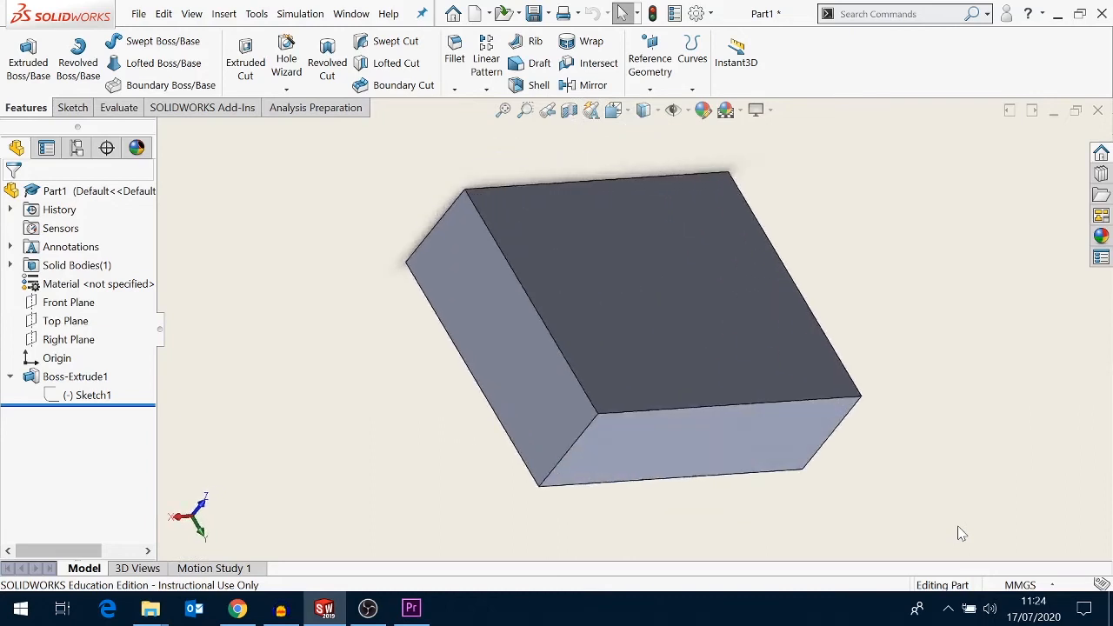
key("Left")
key("Left")
key("Left")
key("Left")
key("Left")
key("Left")
key("Left")
key("Left")
key("Left")
key("Left")
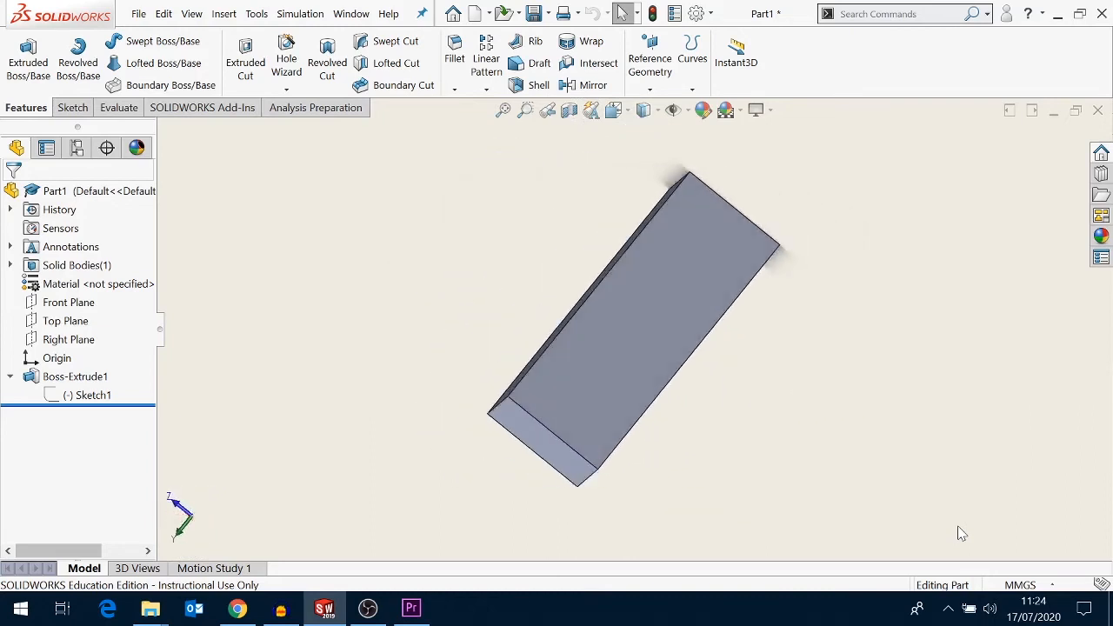
key("Down")
key("Down")
key("Down")
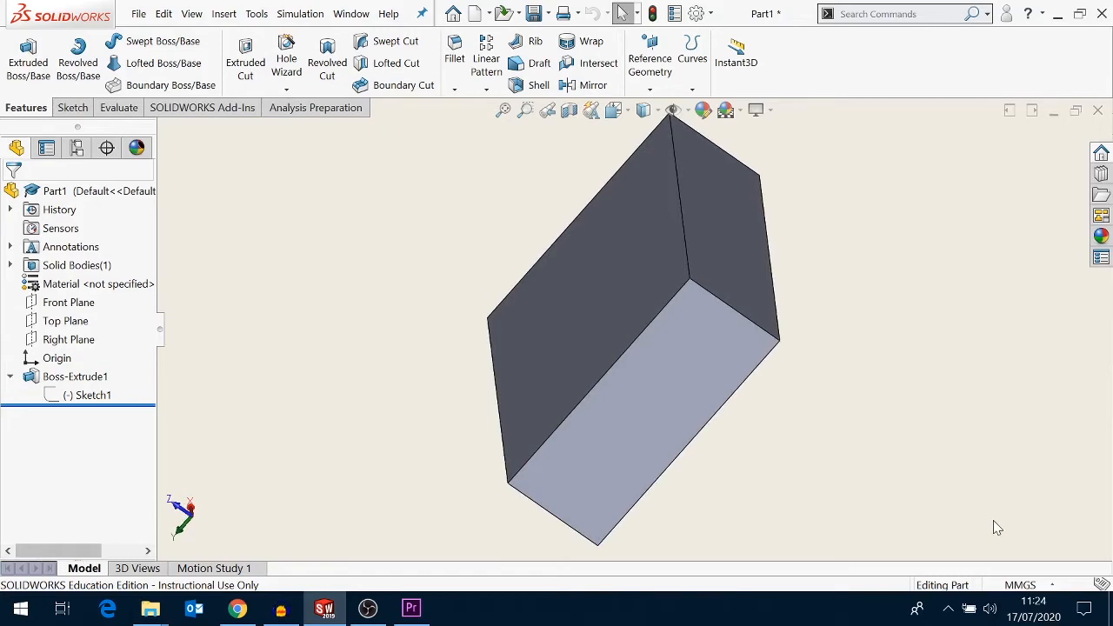
key("space")
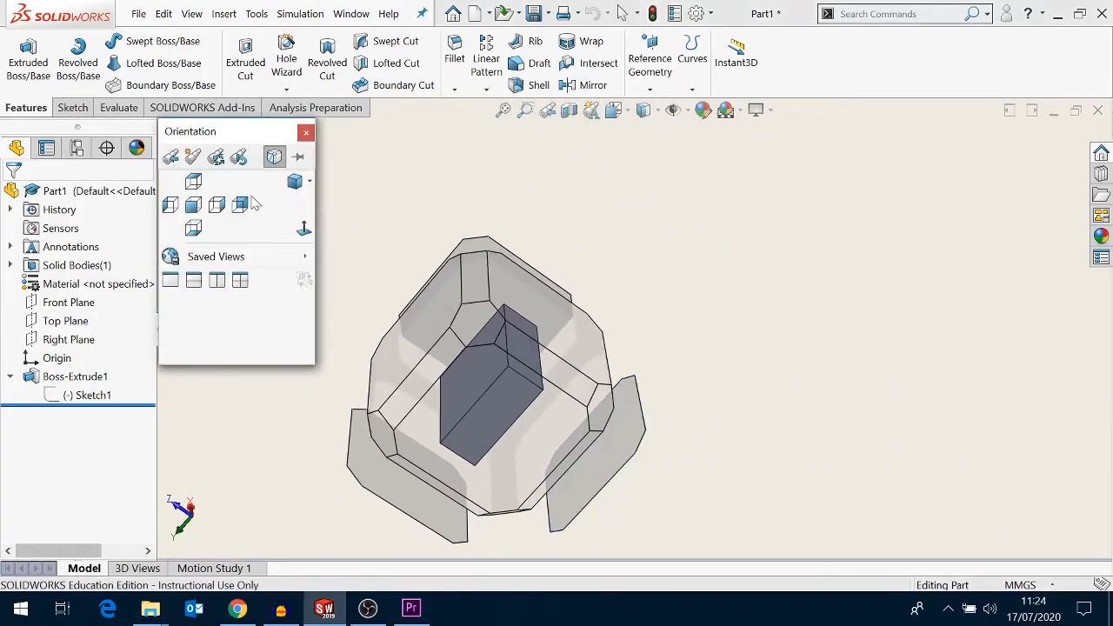
left_click(194, 181)
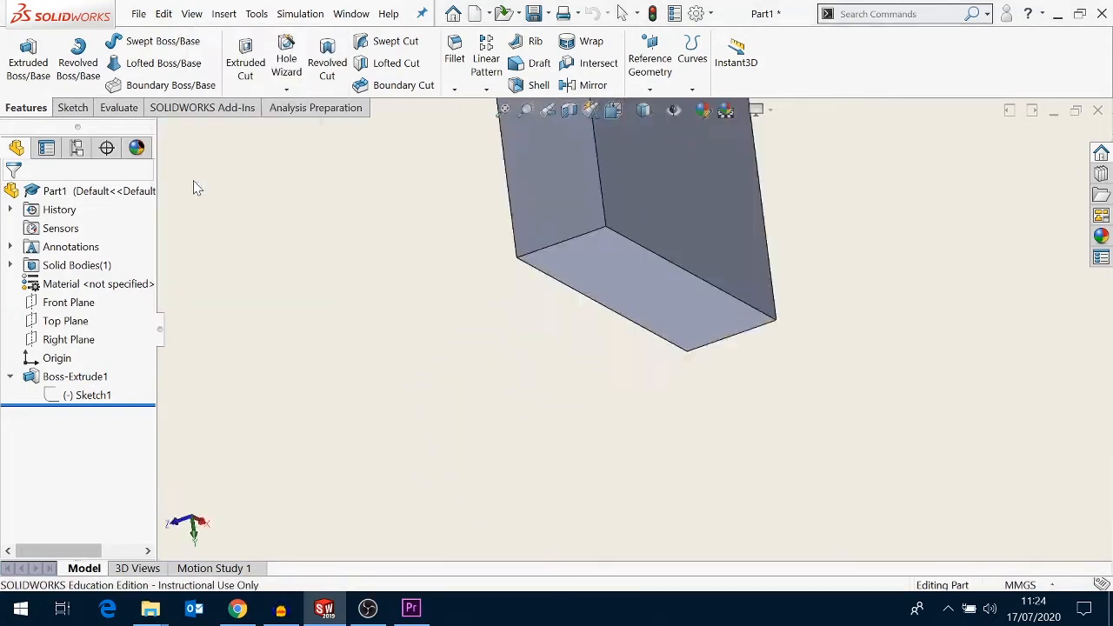
- Switch the view of the block to the Trimetric orientation
key("space")
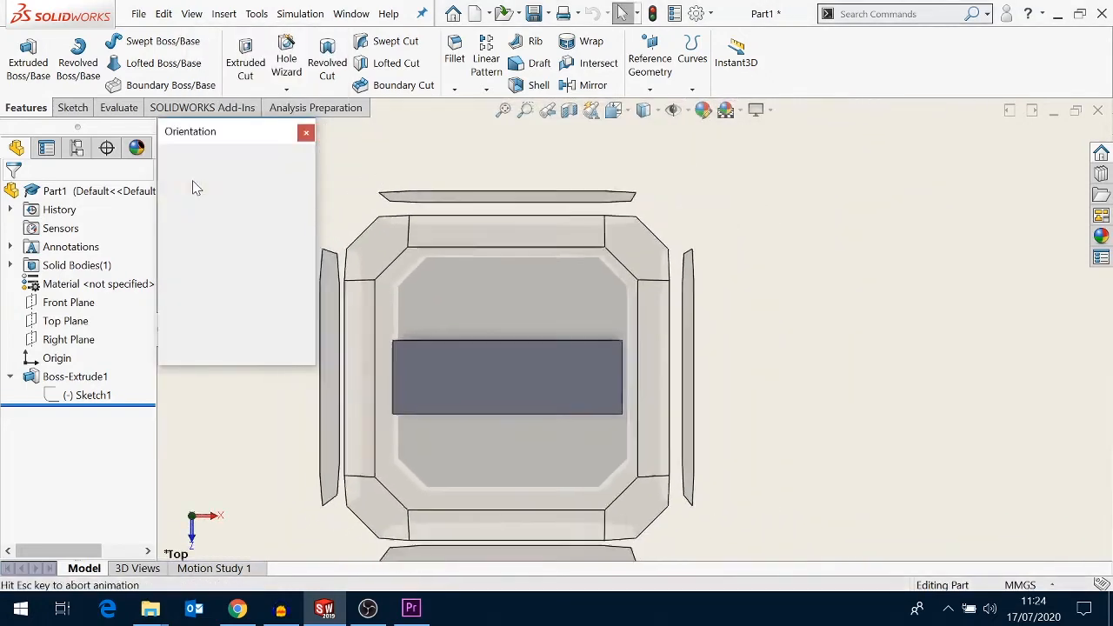
left_click(207, 210)
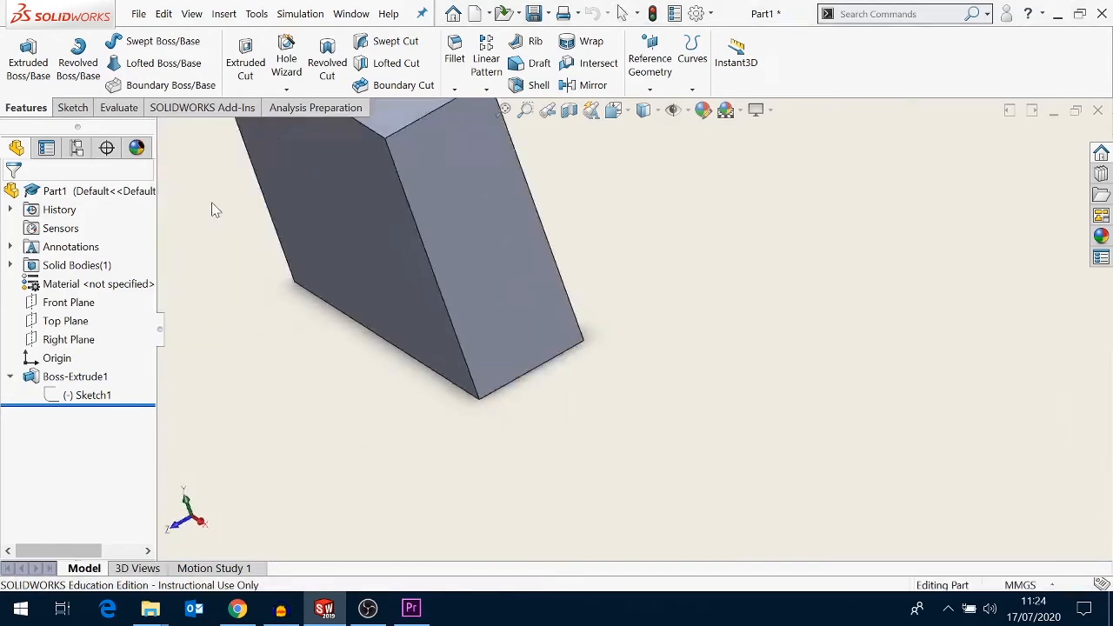
key("space")
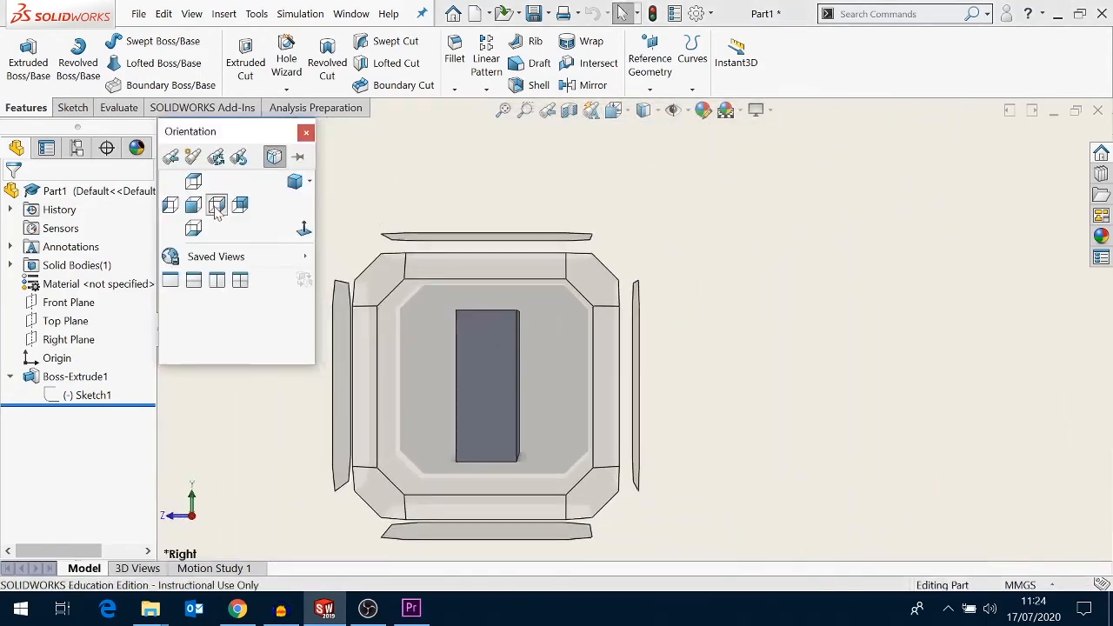
left_click(310, 183)
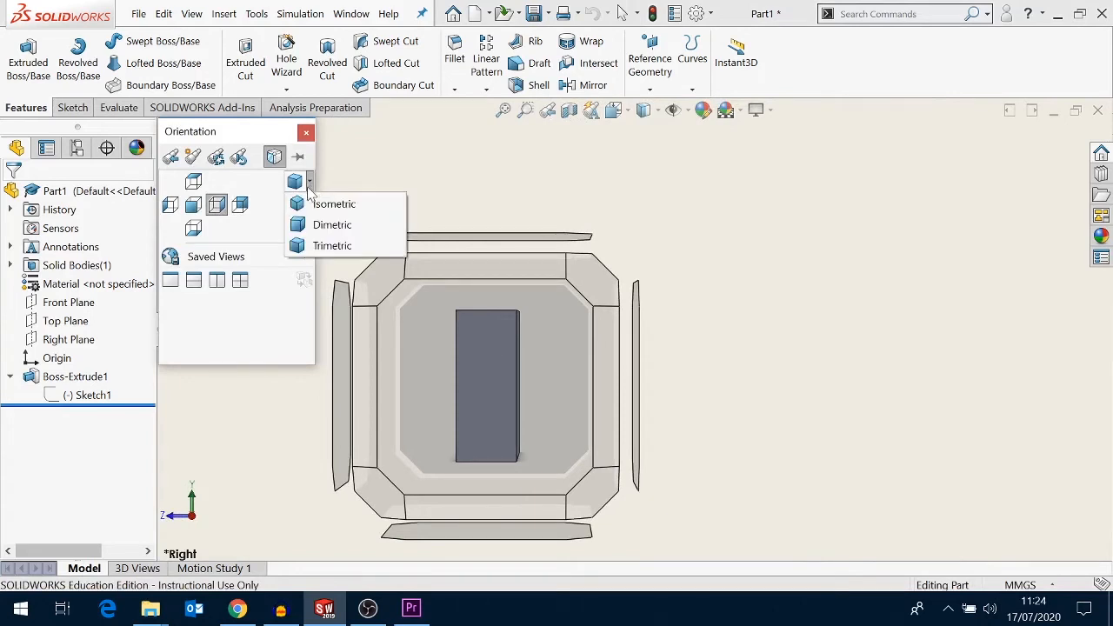
left_click(323, 246)
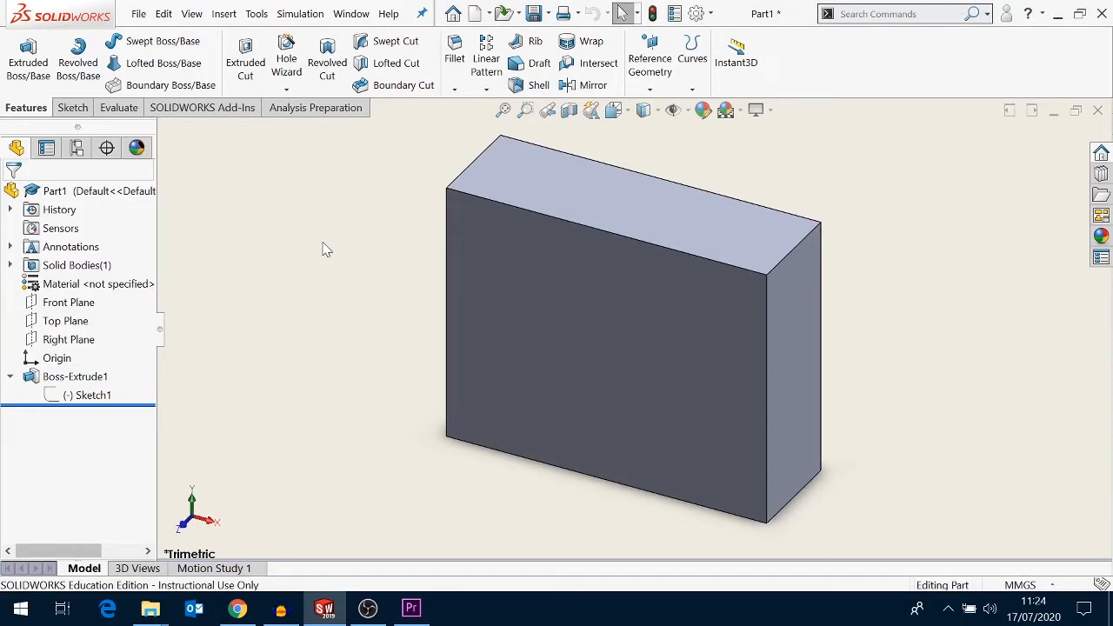
- Rotate the view around the block in small steps, then return to the Trimetric orientation
key("Left")
key("Left")
key("Left")
key("Left")
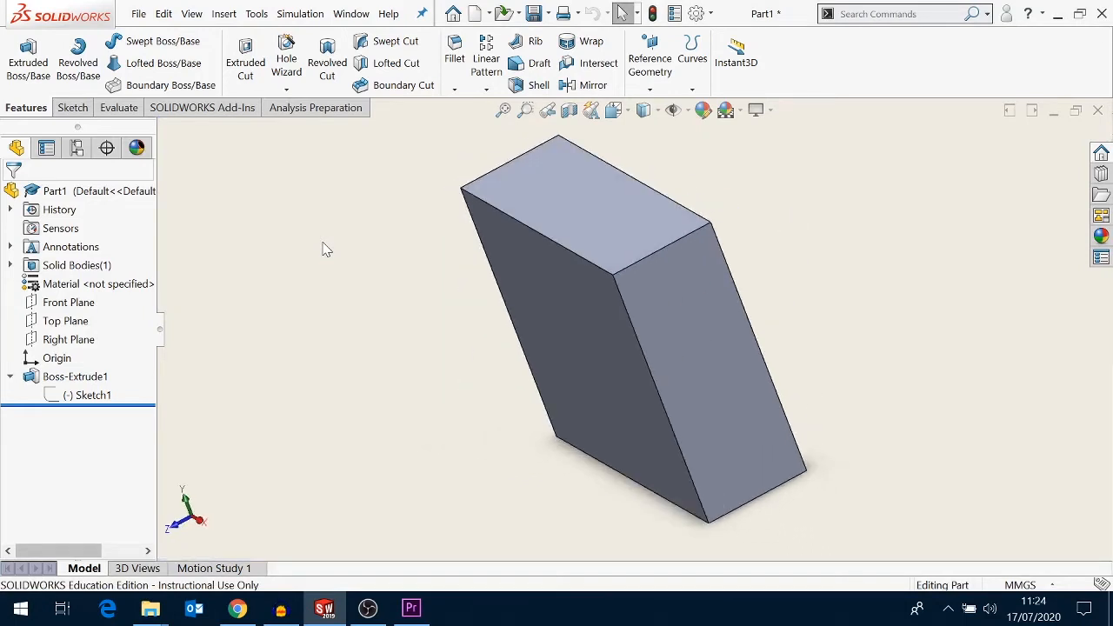
key("Left")
key("Left")
key("Left")
key("Left")
key("Left")
key("Left")
key("Left")
key("Left")
key("Left")
key("Left")
key("Left")
key("Left")
key("Left")
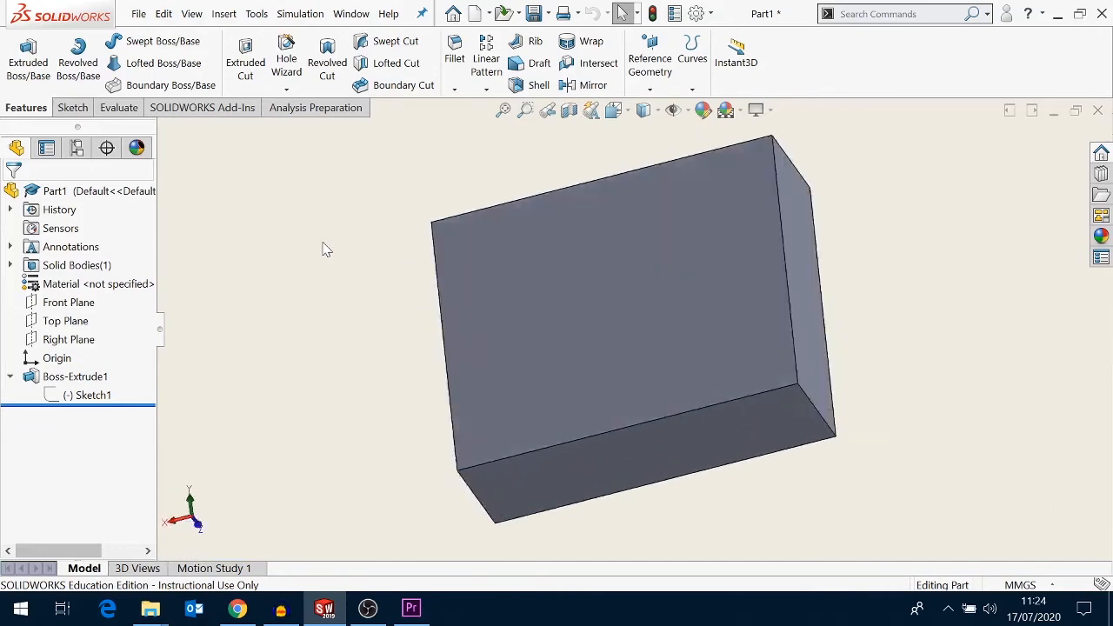
key("Left")
key("Left")
key("Left")
key("Left")
key("Left")
key("Left")
key("Left")
key("Left")
key("Left")
key("Left")
key("Left")
key("Left")
key("Left")
key("Left")
key("Left")
key("Left")
key("Left")
key("Left")
key("Left")
key("Left")
key("Up")
key("Up")
key("Up")
key("Up")
key("Up")
key("Up")
key("Up")
key("Up")
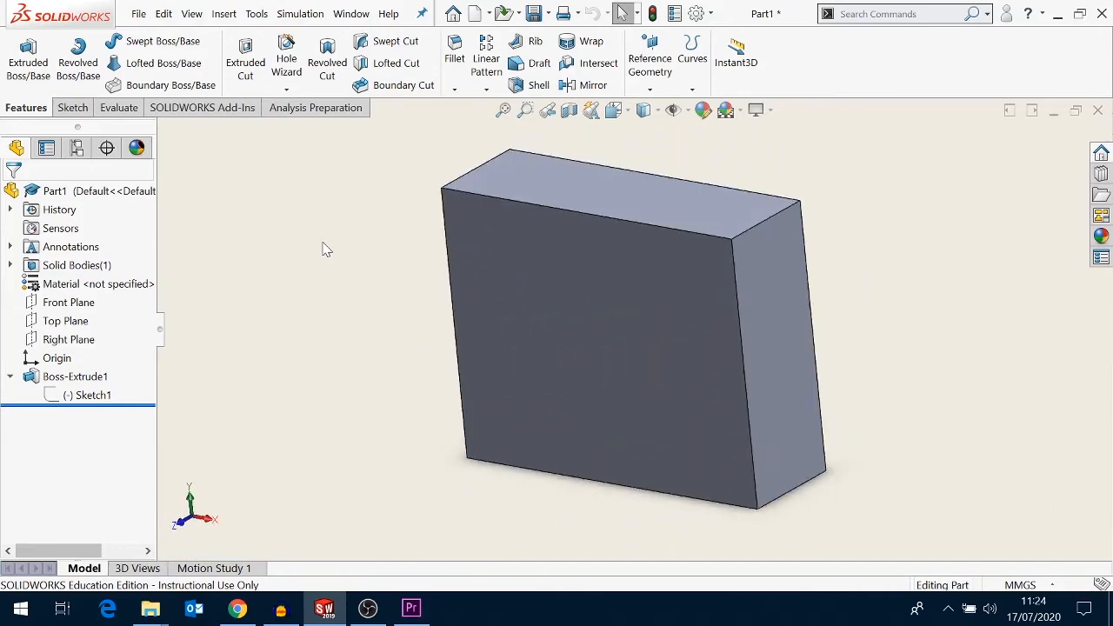
key("space")
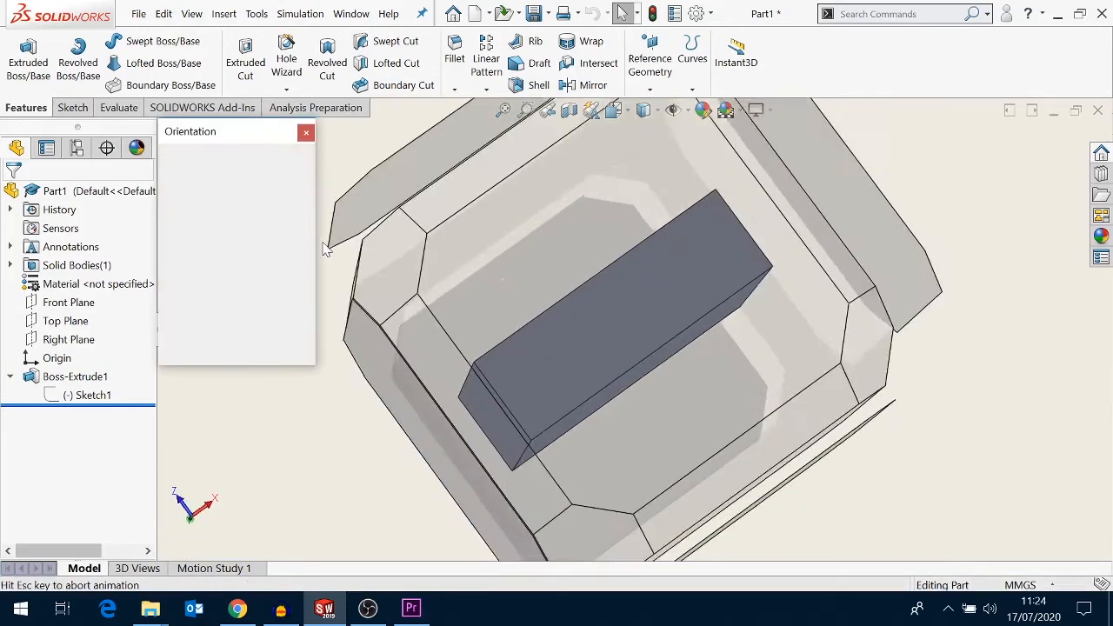
left_click(309, 182)
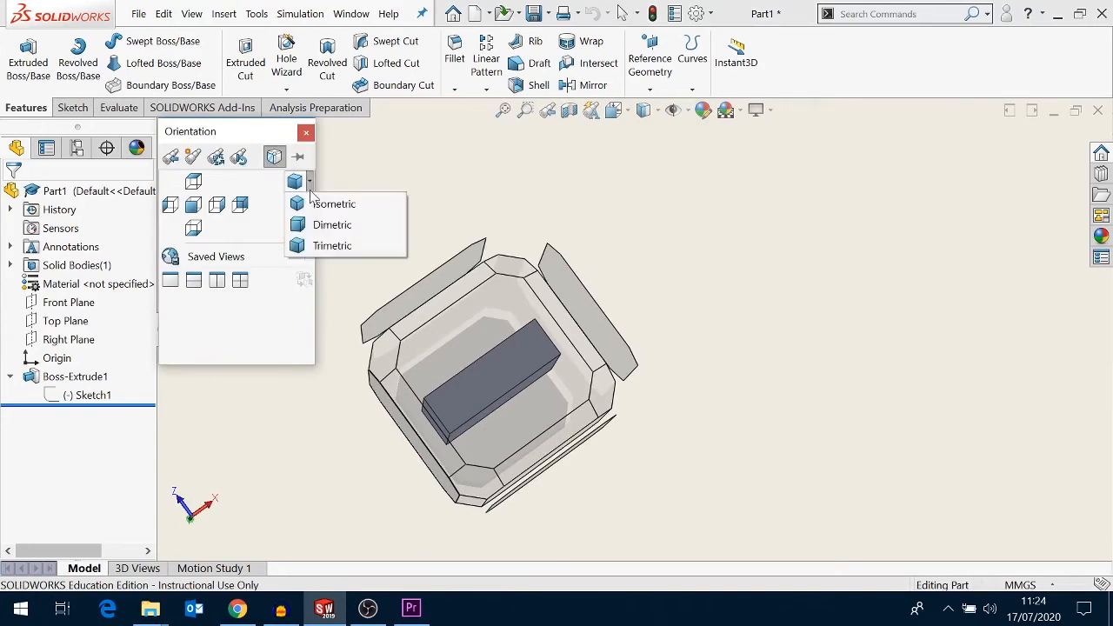
left_click(324, 245)
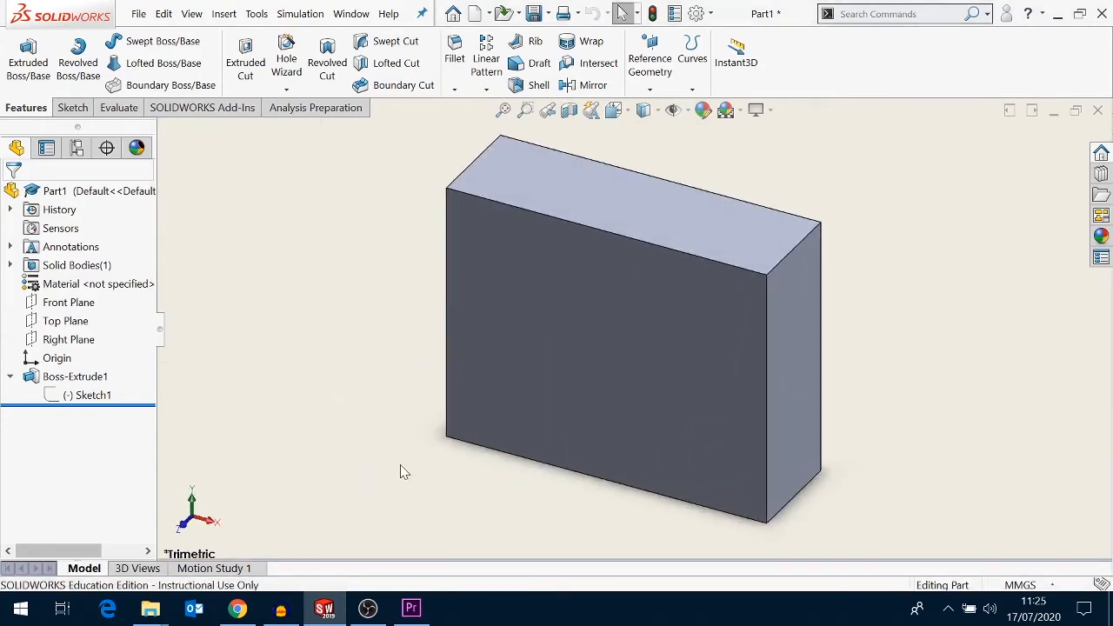
- Edit Sketch1 and switch to the Front view
right_click(93, 398)
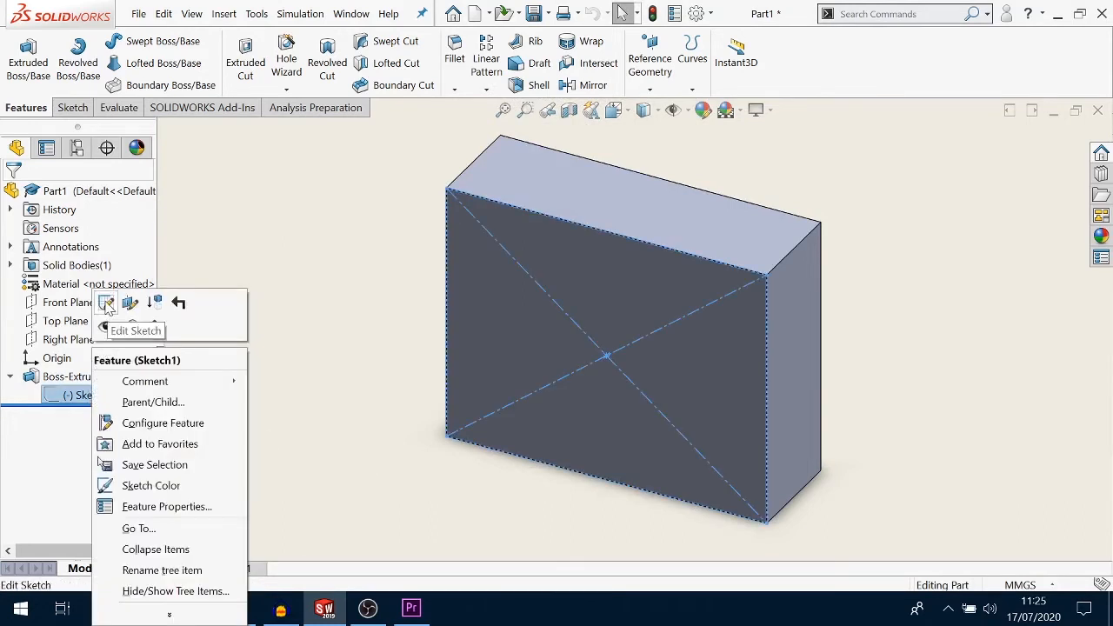
left_click(105, 303)
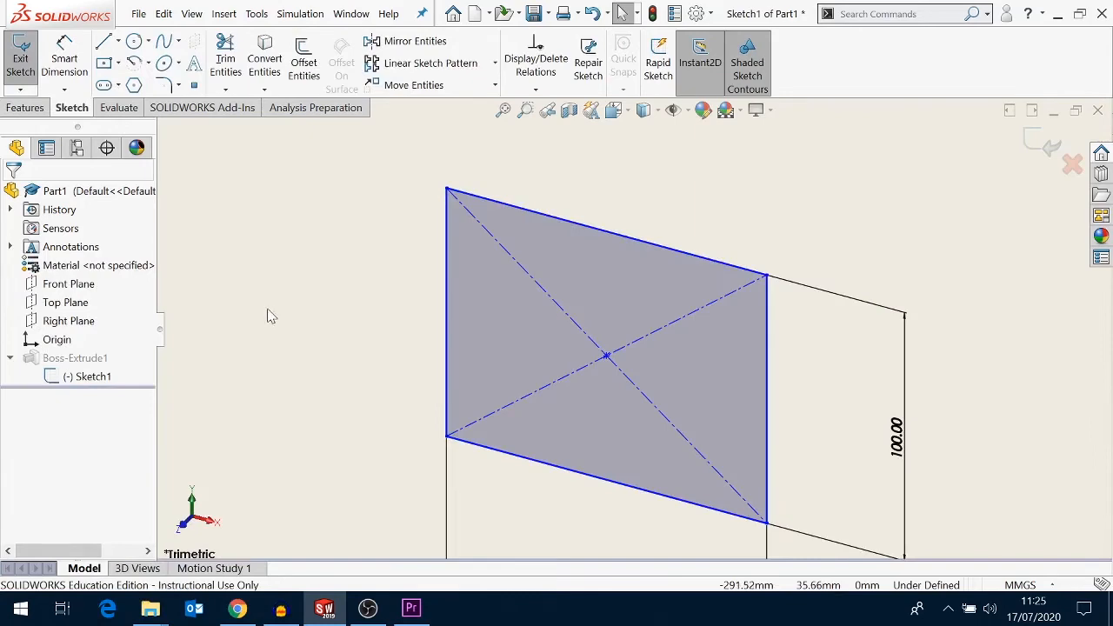
key("space")
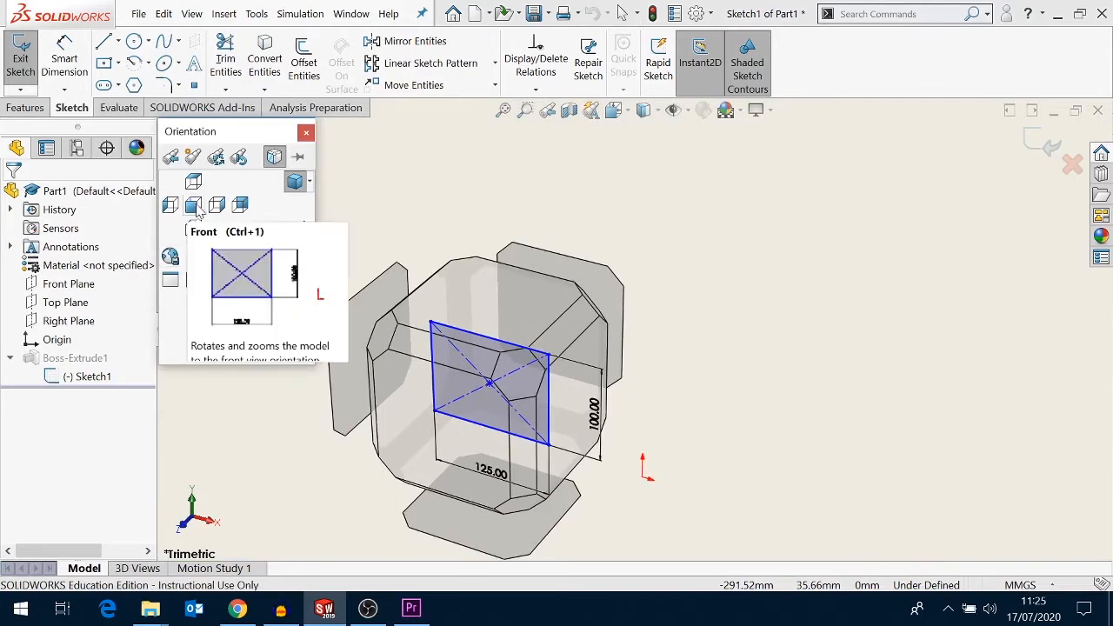
left_click(197, 209)
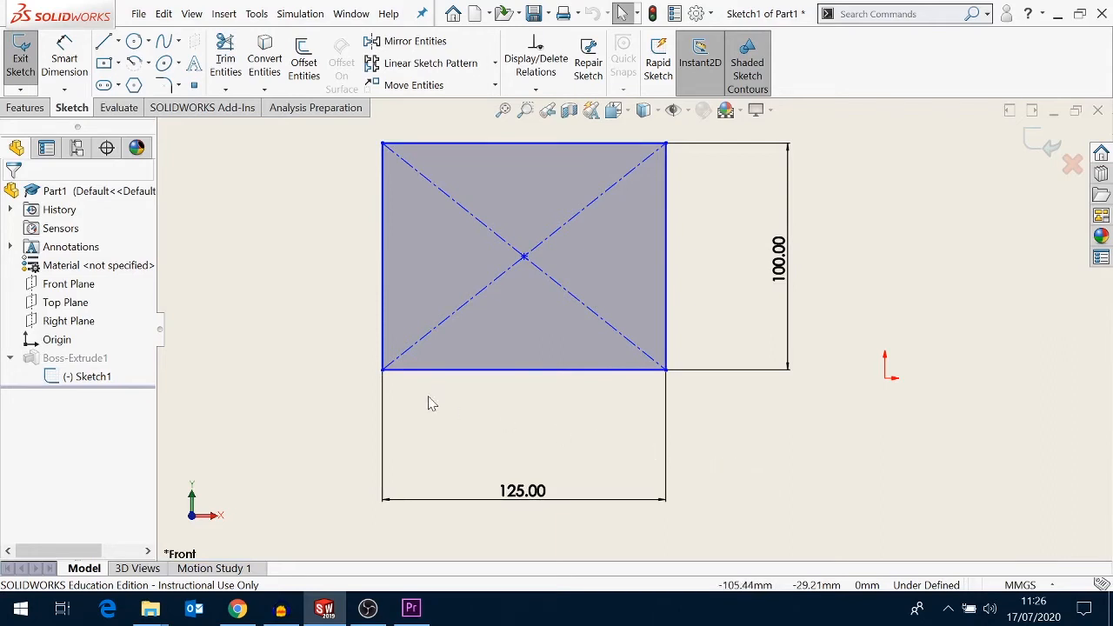
- Try to add a vertical dimension to the rectangle's left edge, cancelling the driven-dimension prompt
left_click(75, 73)
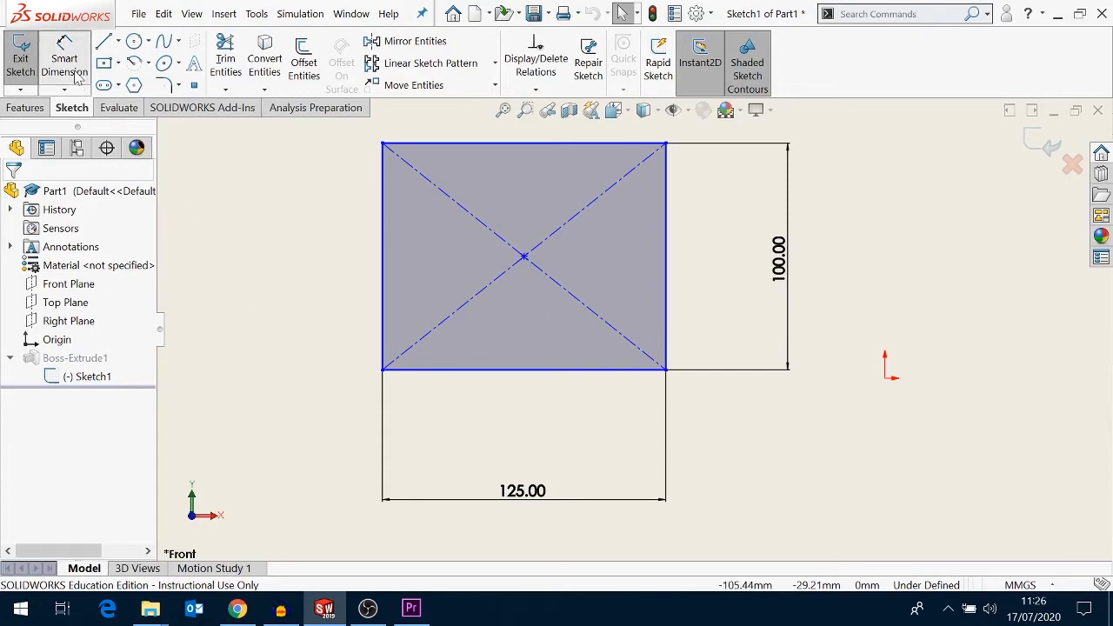
left_click(370, 256)
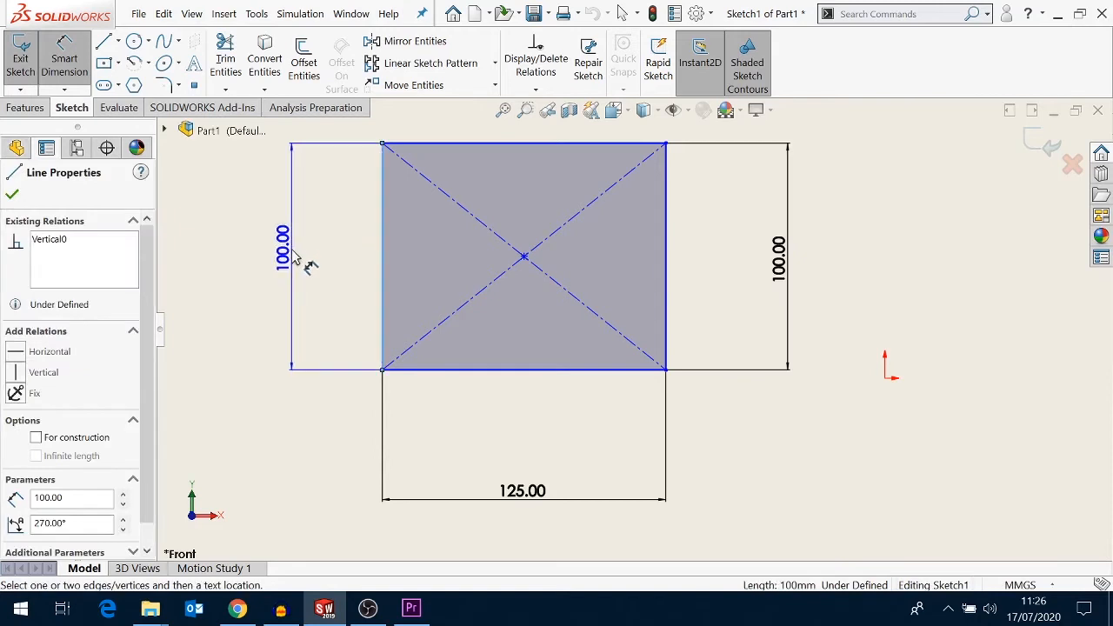
left_click(296, 257)
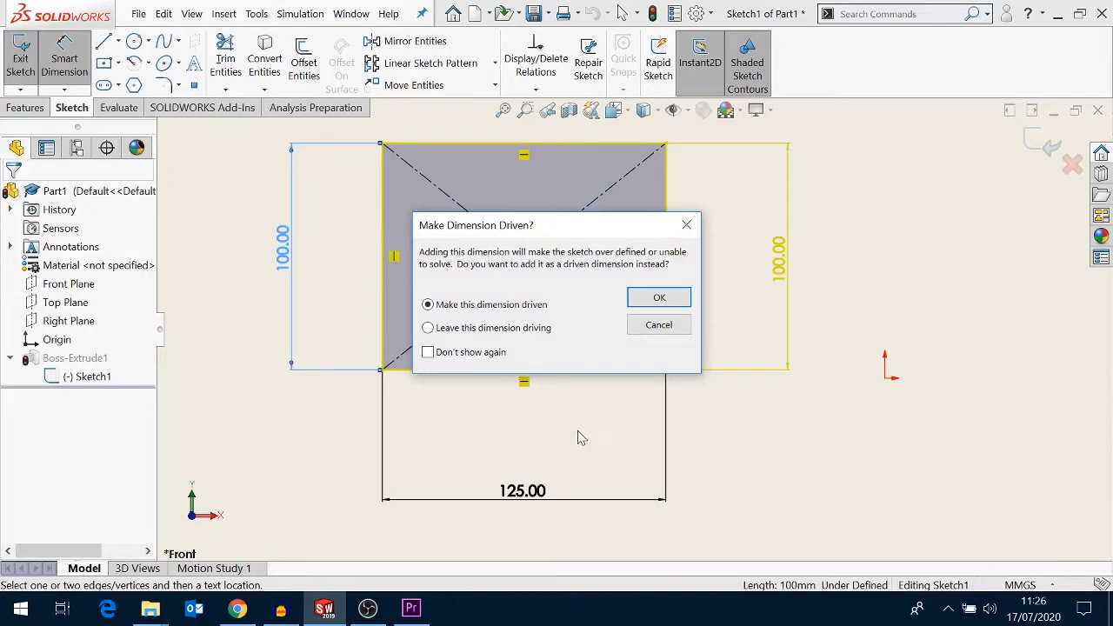
left_click(655, 327)
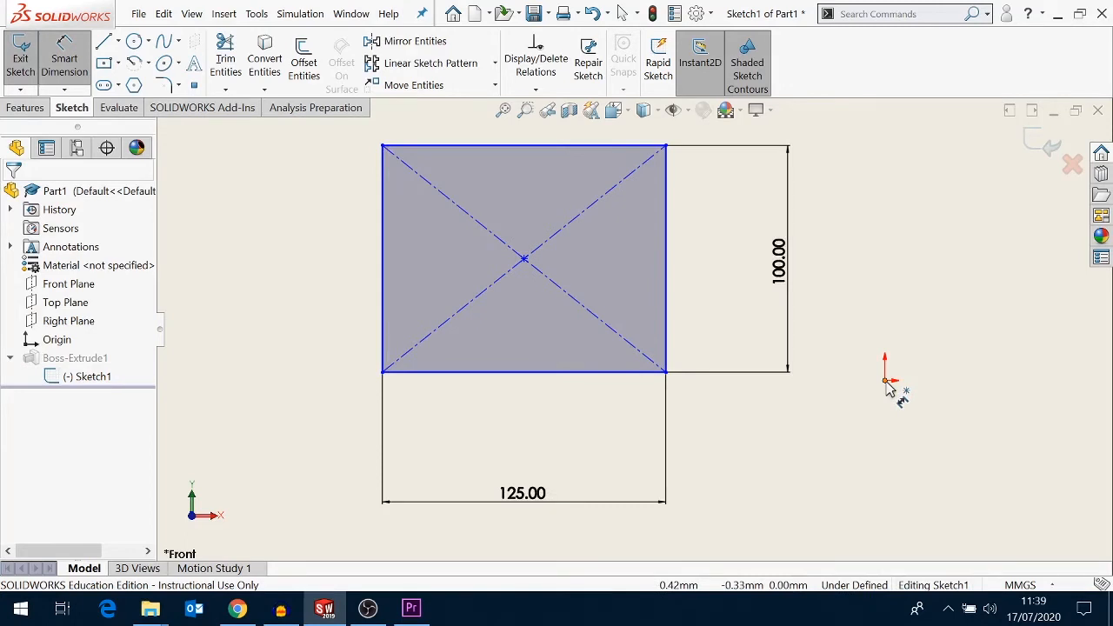
- Dimension the horizontal distance from the origin to the rectangle's right edge as 100 mm
left_click(886, 382)
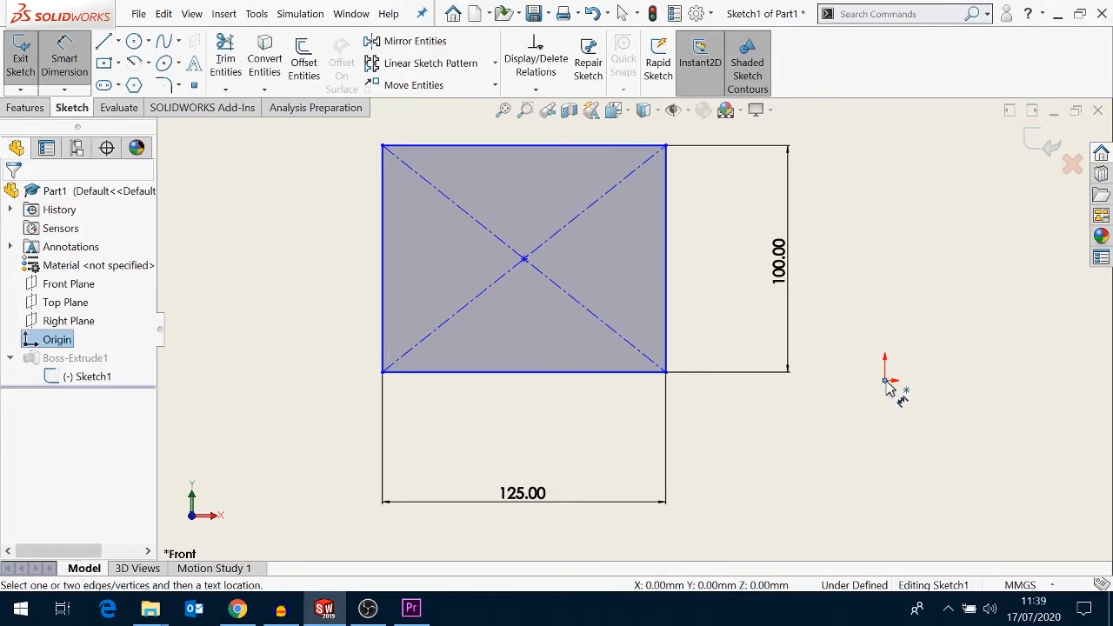
left_click(667, 340)
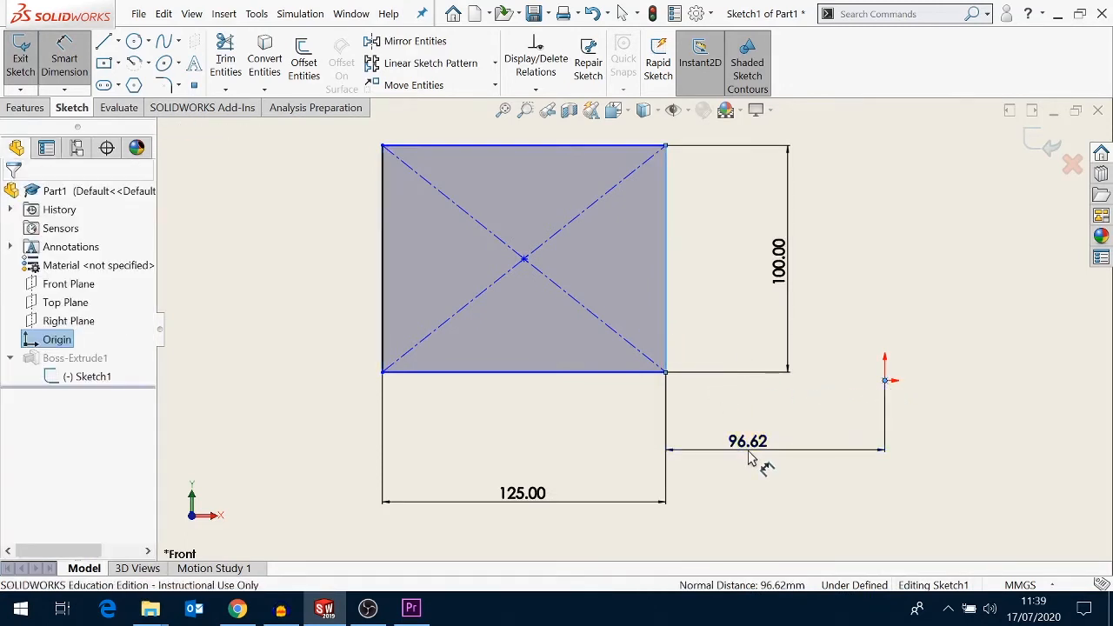
left_click(752, 460)
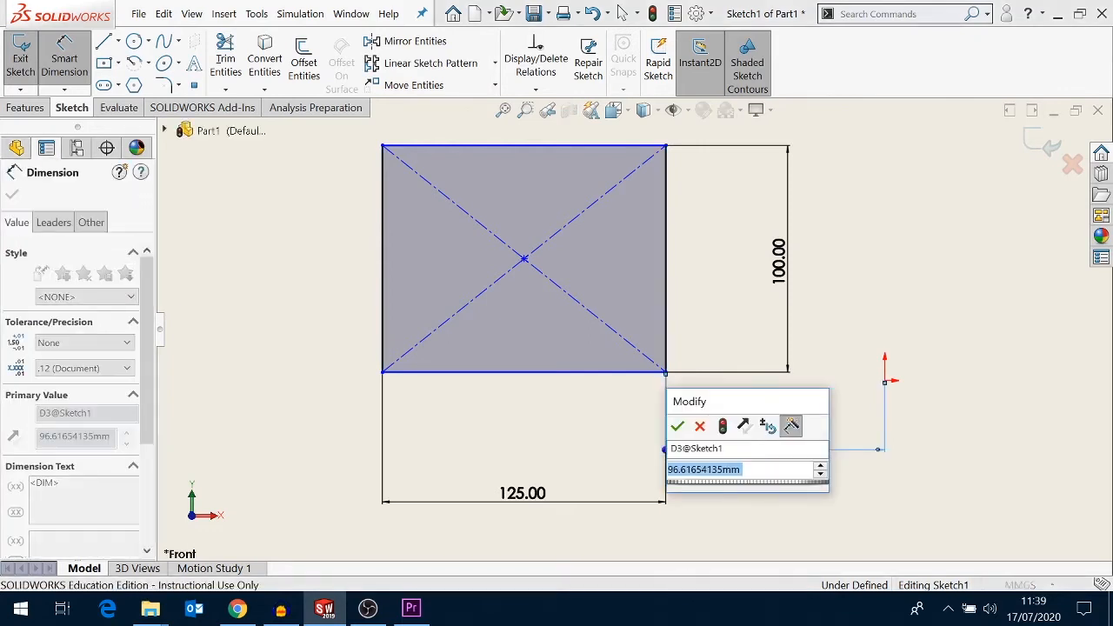
type("100")
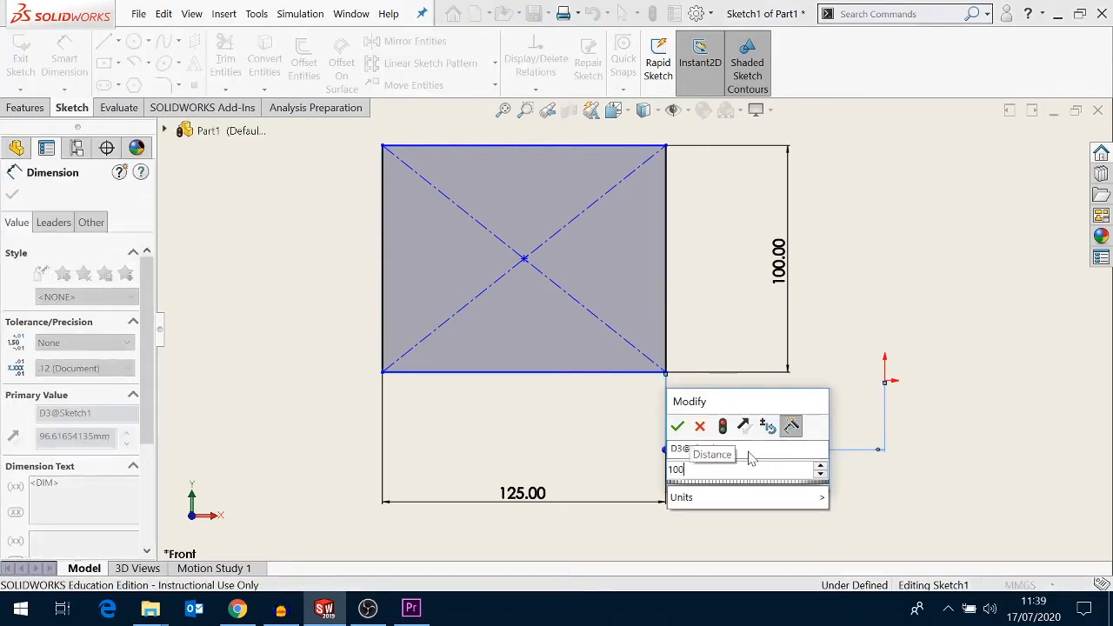
key("Escape")
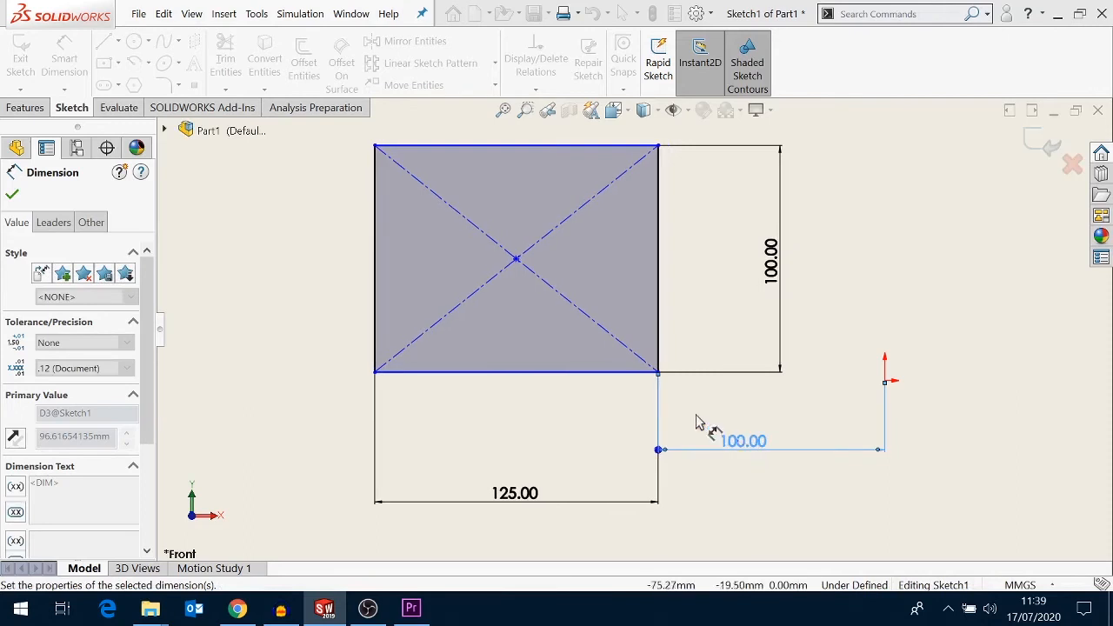
- Dimension the vertical distance from the rectangle's bottom edge to the origin as 10 mm
left_click(617, 381)
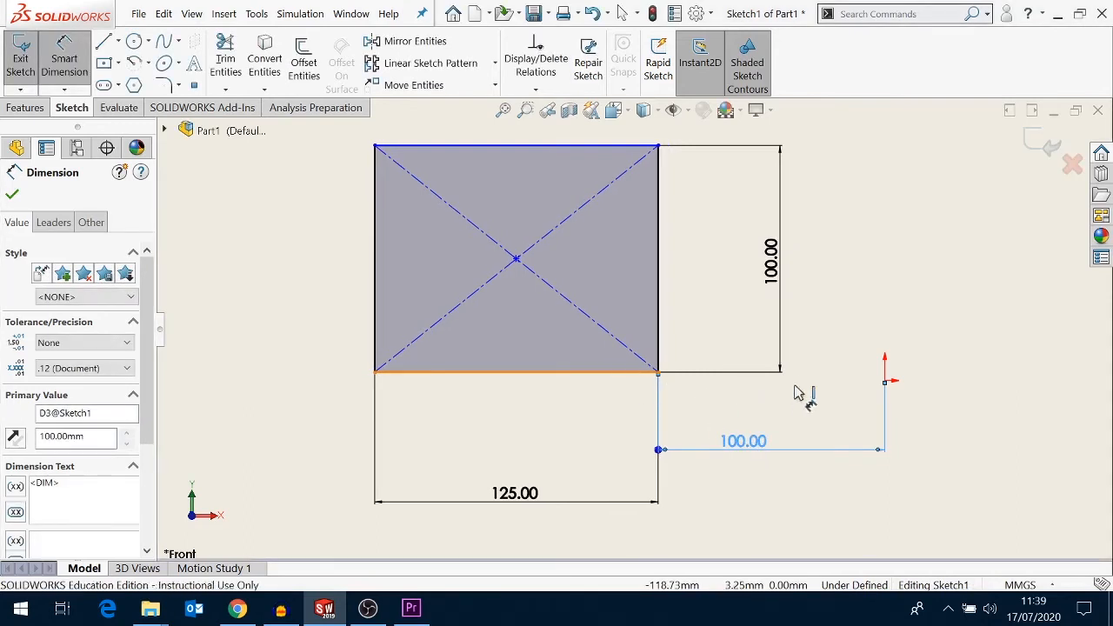
left_click(886, 381)
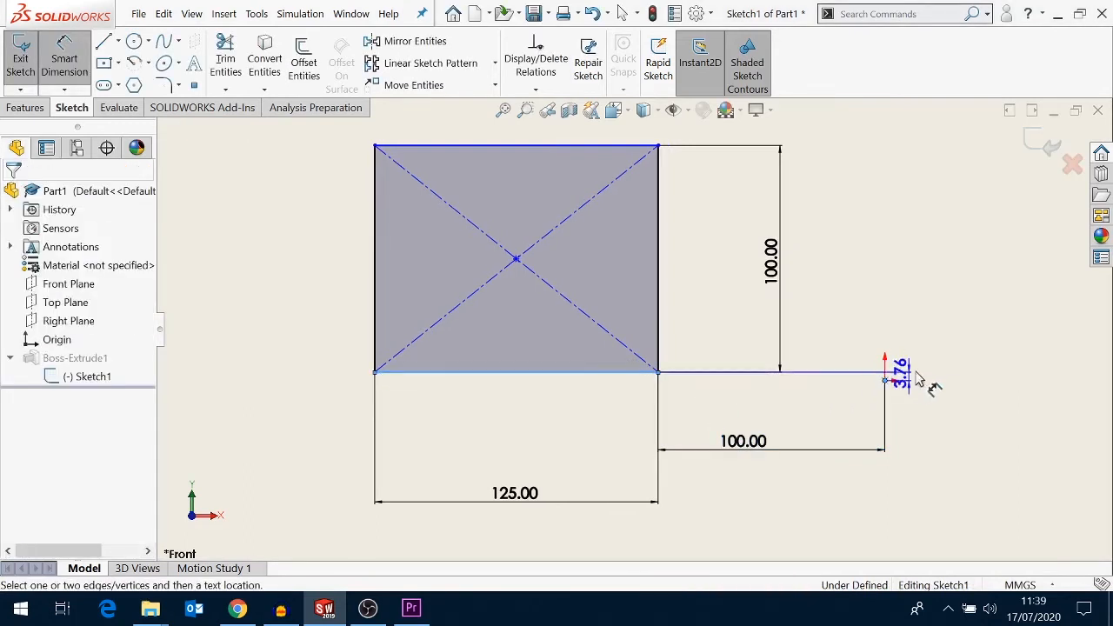
left_click(961, 363)
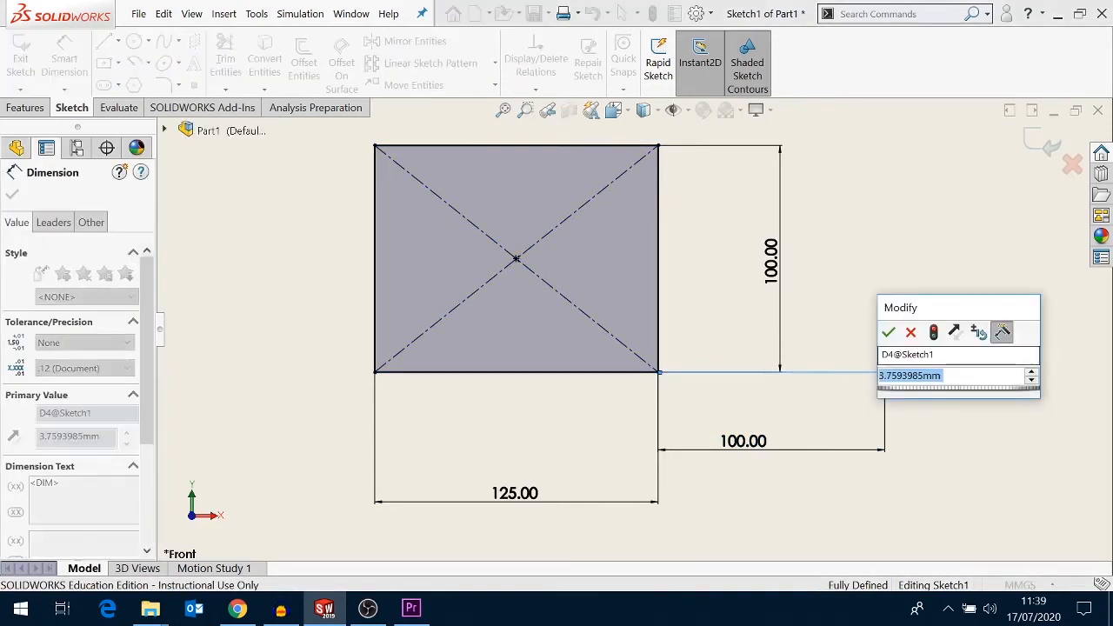
type("10")
key("Escape")
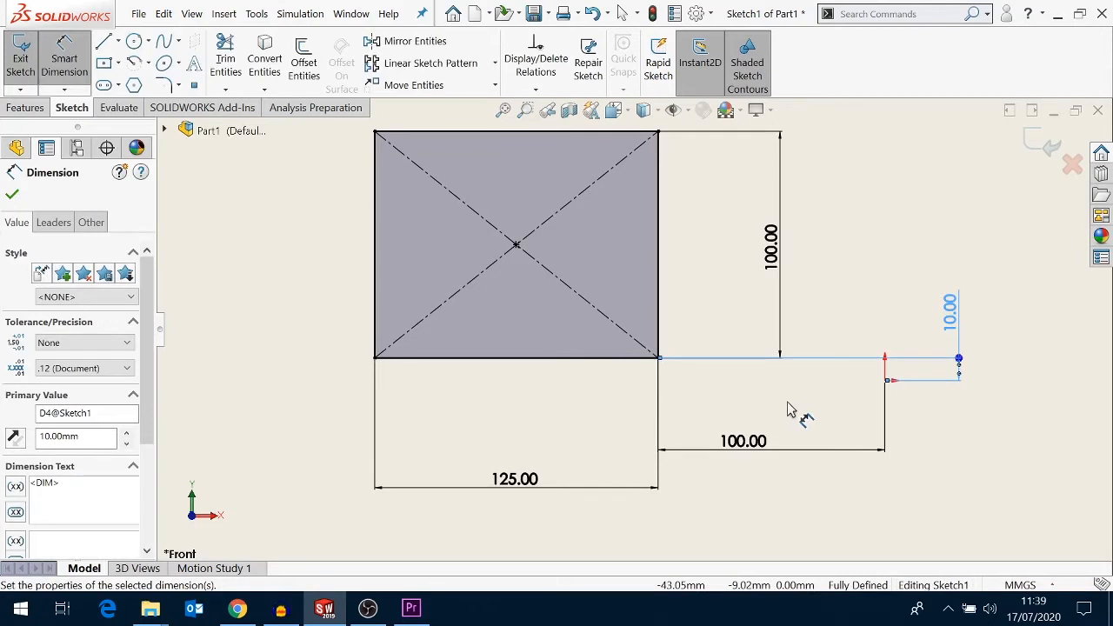
key("Escape")
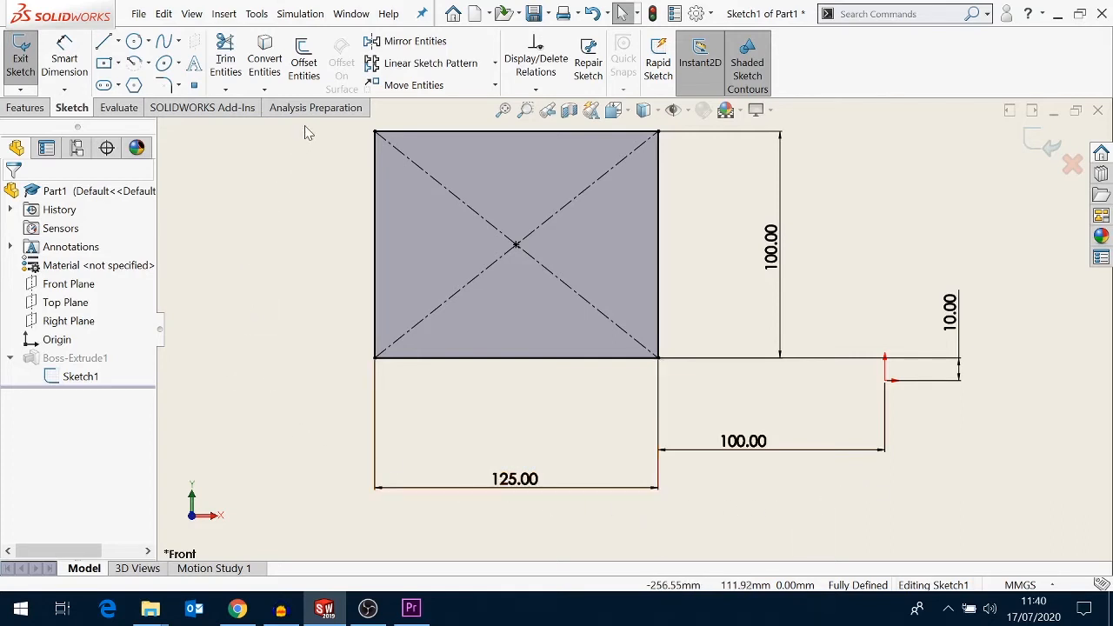
- Select all sketch geometry and dimensions and delete them, confirming for all items
mouse_move(307, 122)
left_mouse_down()
mouse_move(461, 290)
mouse_move(722, 456)
mouse_move(822, 498)
mouse_move(826, 512)
left_mouse_up()
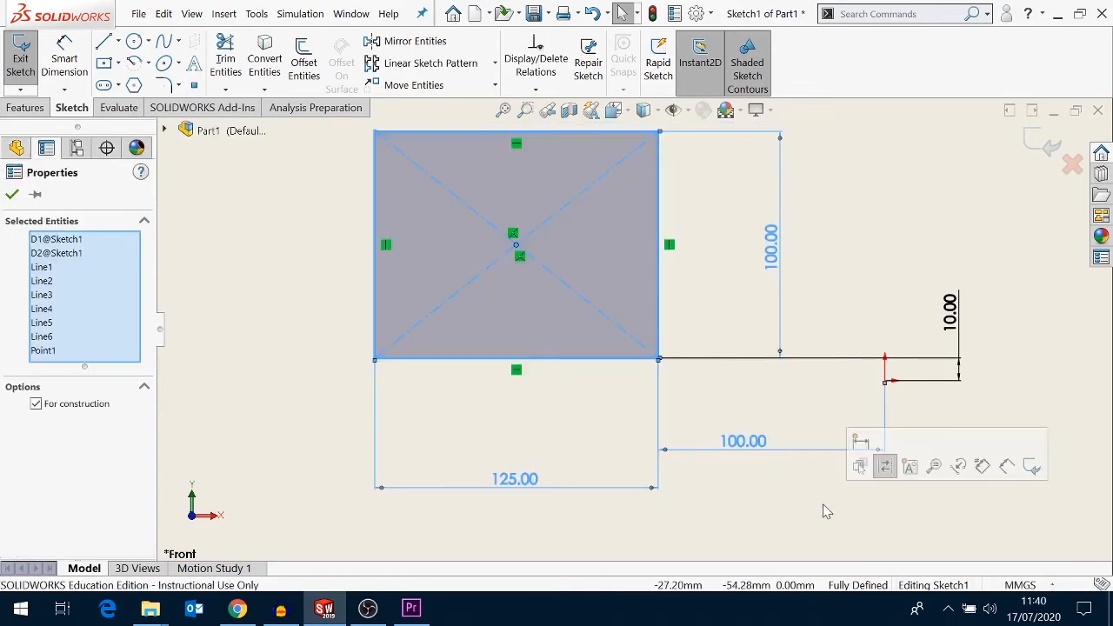
key("Delete")
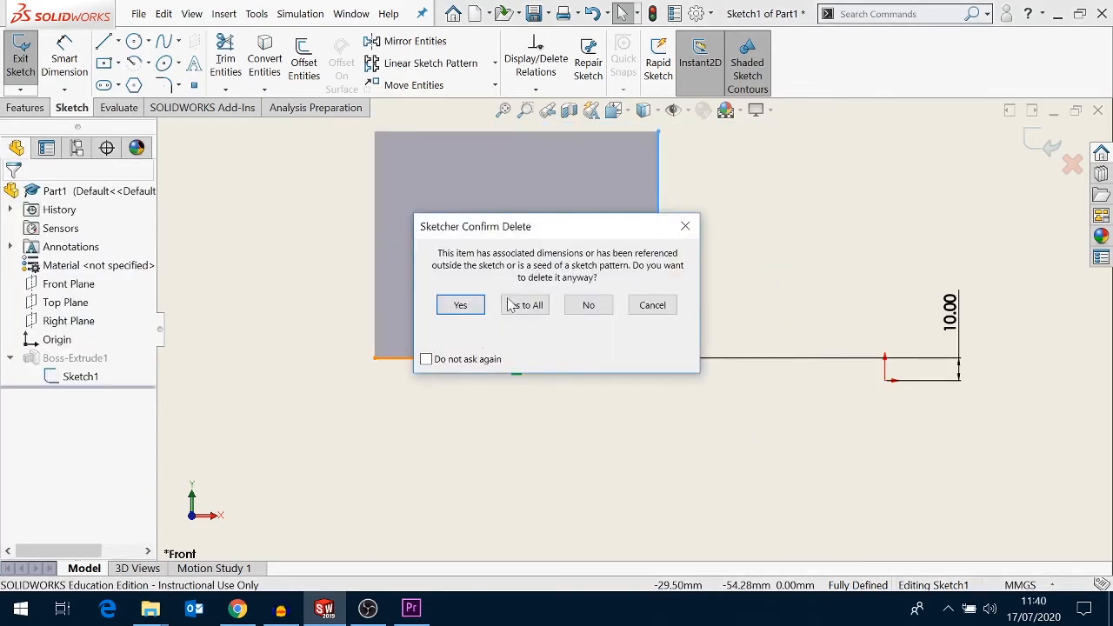
left_click(511, 306)
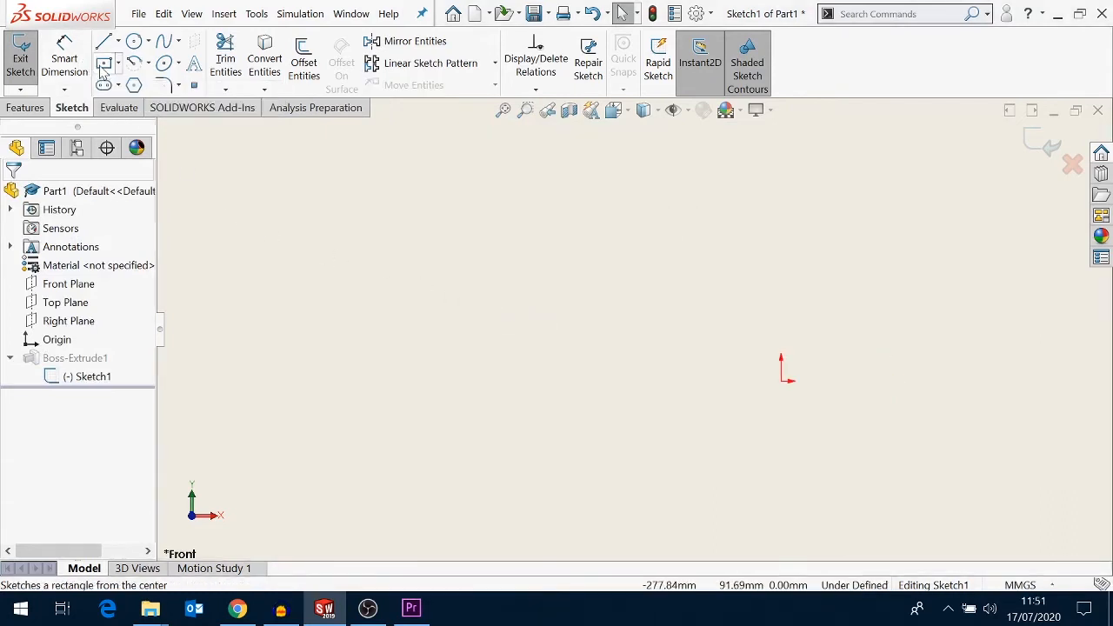
- Sketch a center rectangle from the origin, about 132 mm wide and 99 mm tall
left_click(103, 63)
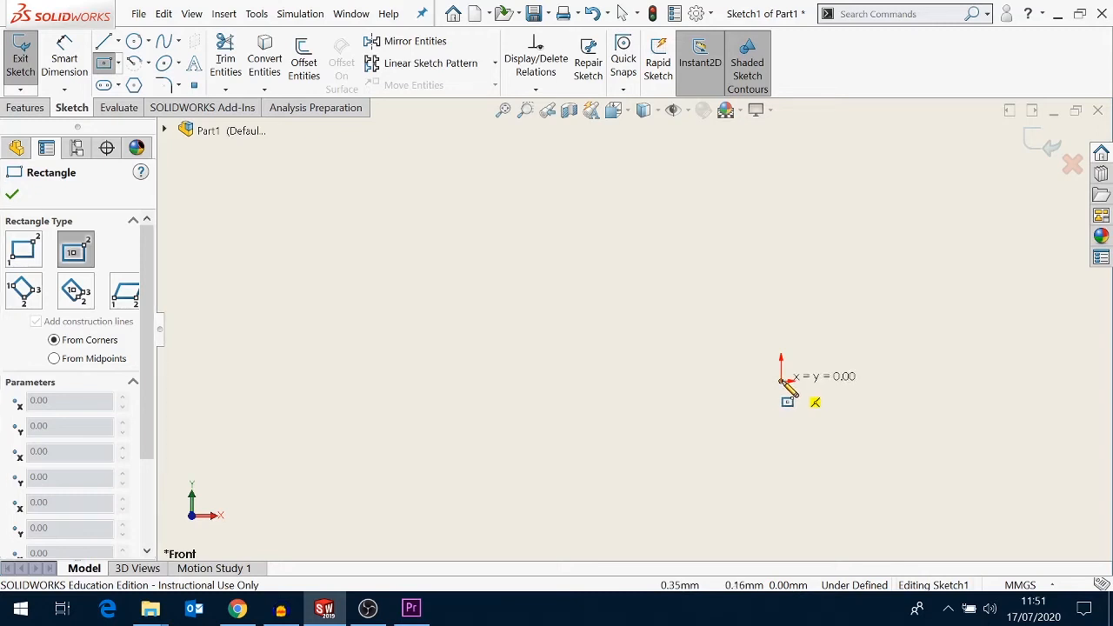
mouse_move(782, 381)
left_mouse_down()
mouse_move(823, 427)
mouse_move(899, 470)
left_mouse_up()
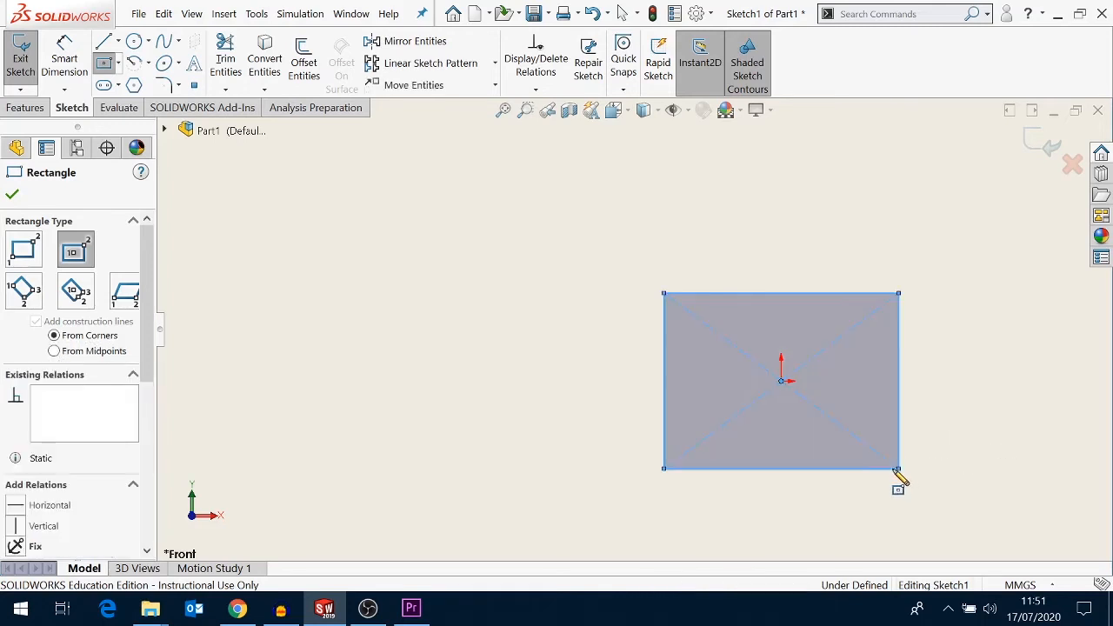
right_click(345, 275)
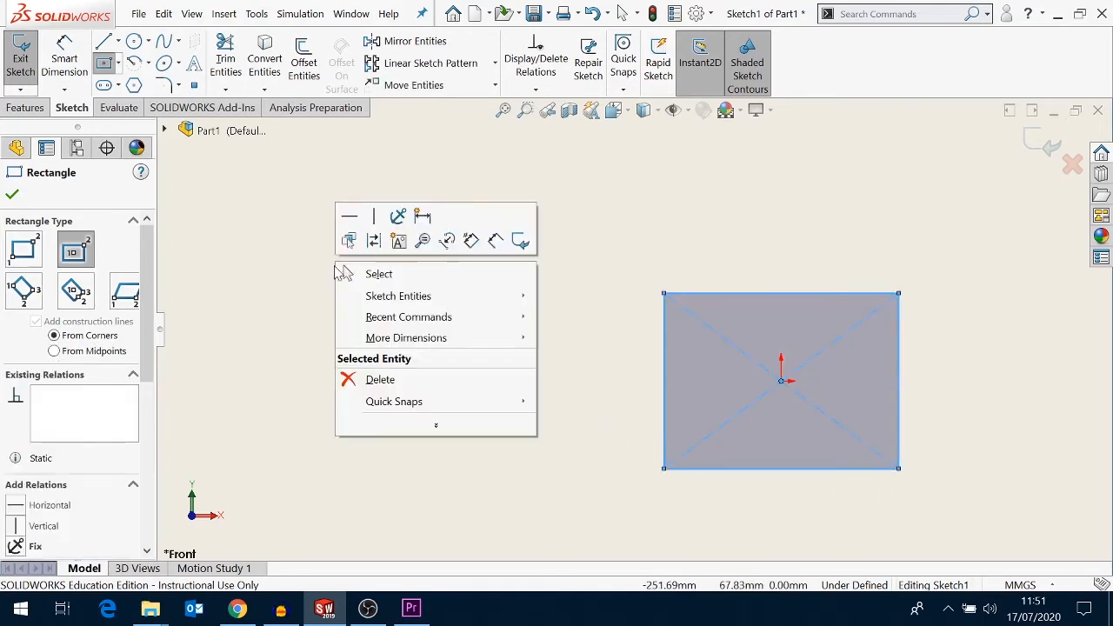
left_click(365, 272)
- Dimension the rectangle's bottom edge and set its width to 100 mm
left_click(65, 58)
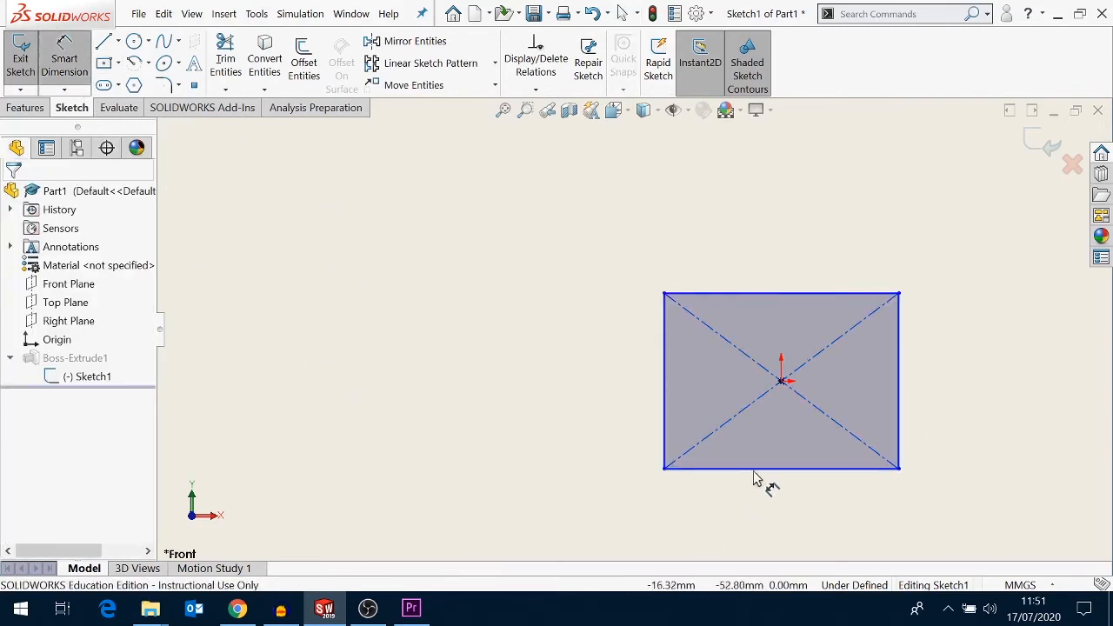
left_click(758, 500)
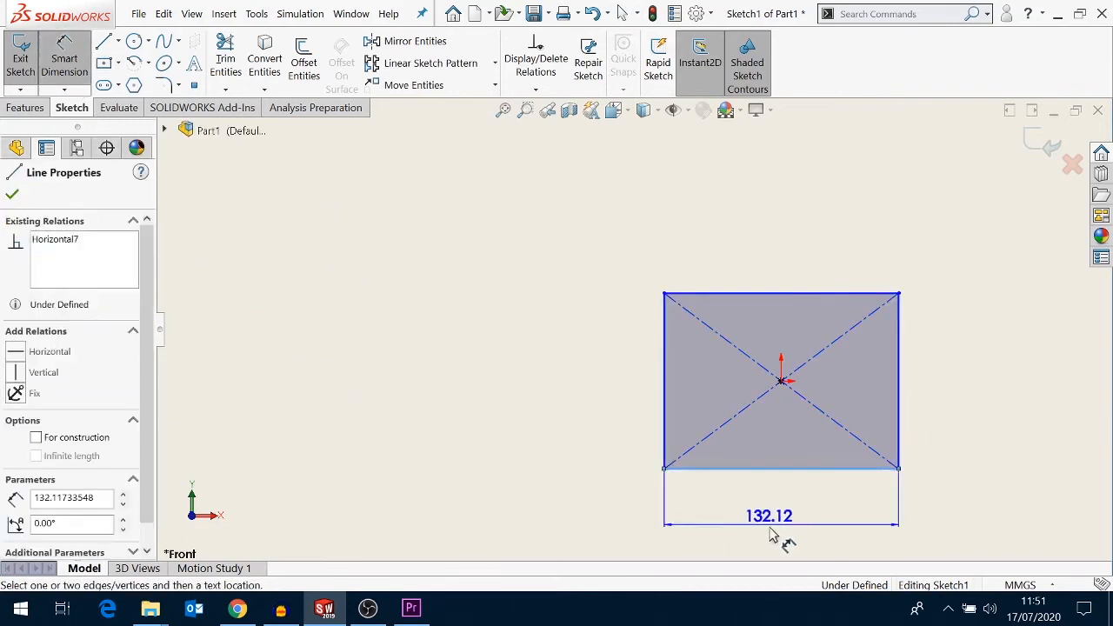
left_click(781, 535)
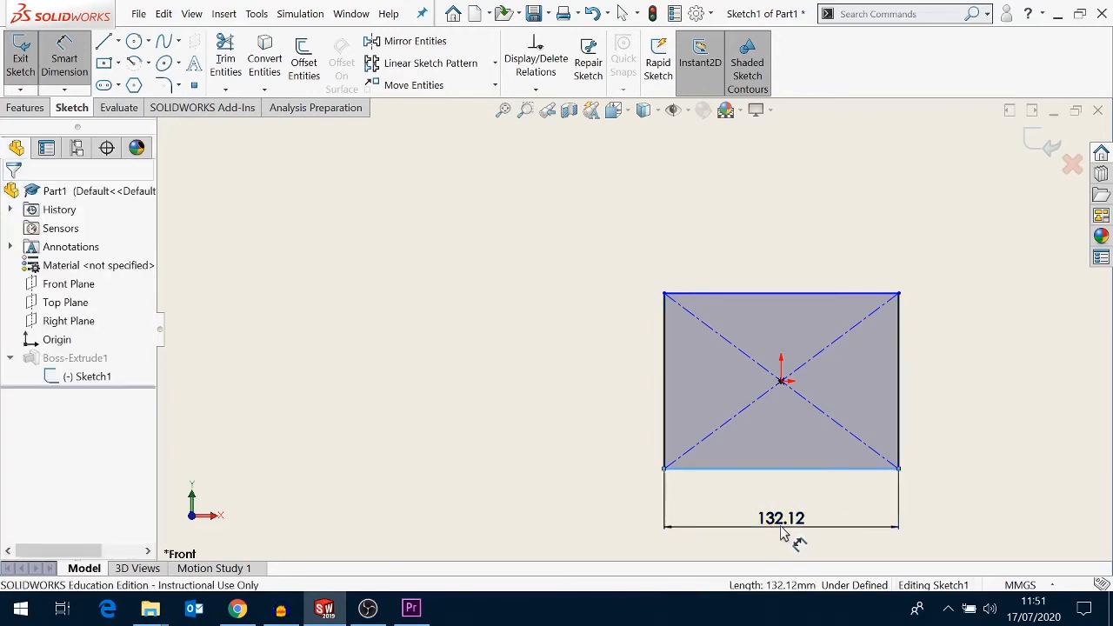
type("1")
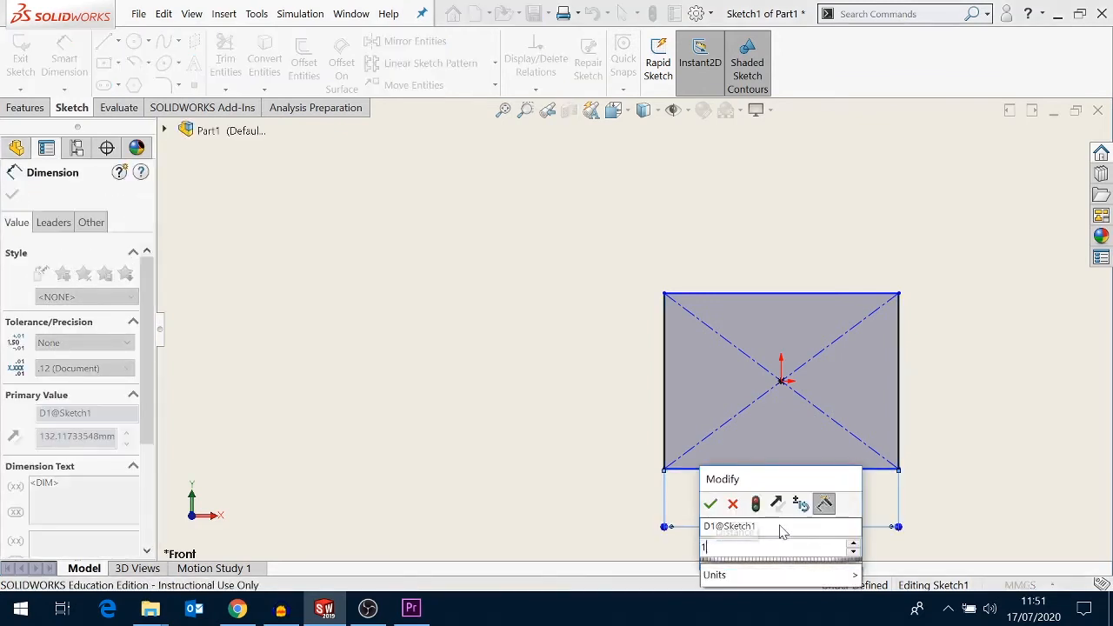
type("00")
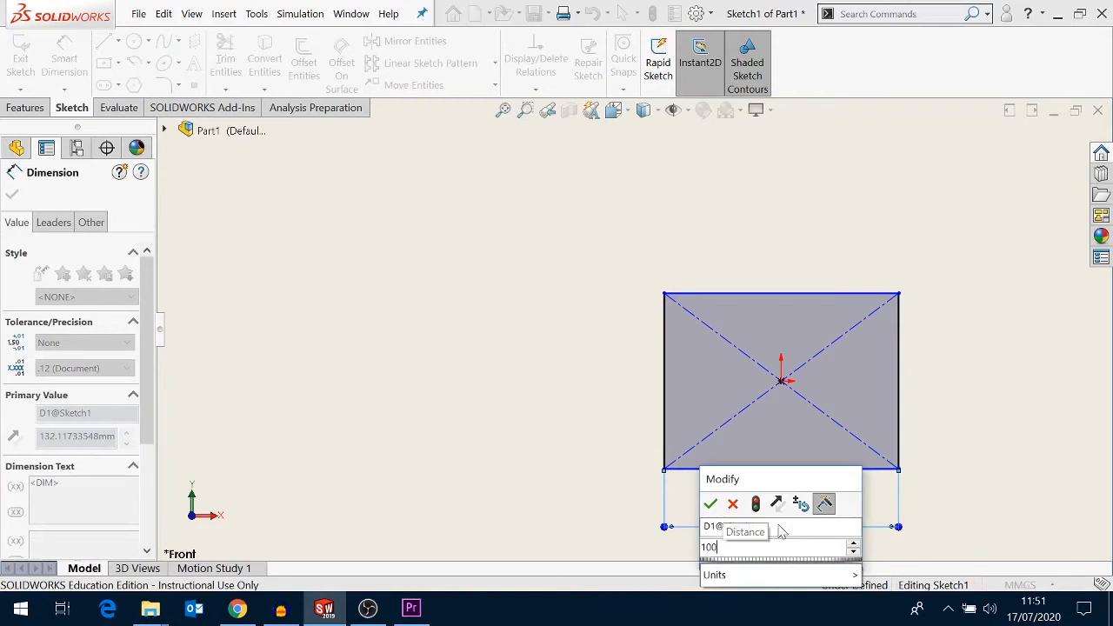
key("Return")
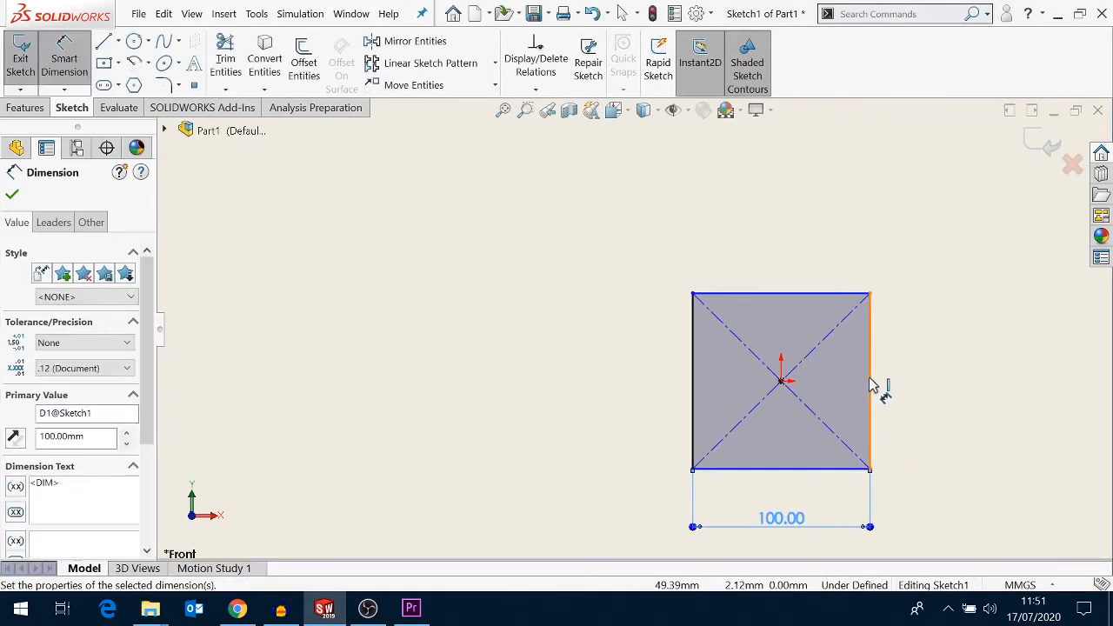
- Dimension the rectangle's right edge and set its height to 75 mm
left_click(950, 391)
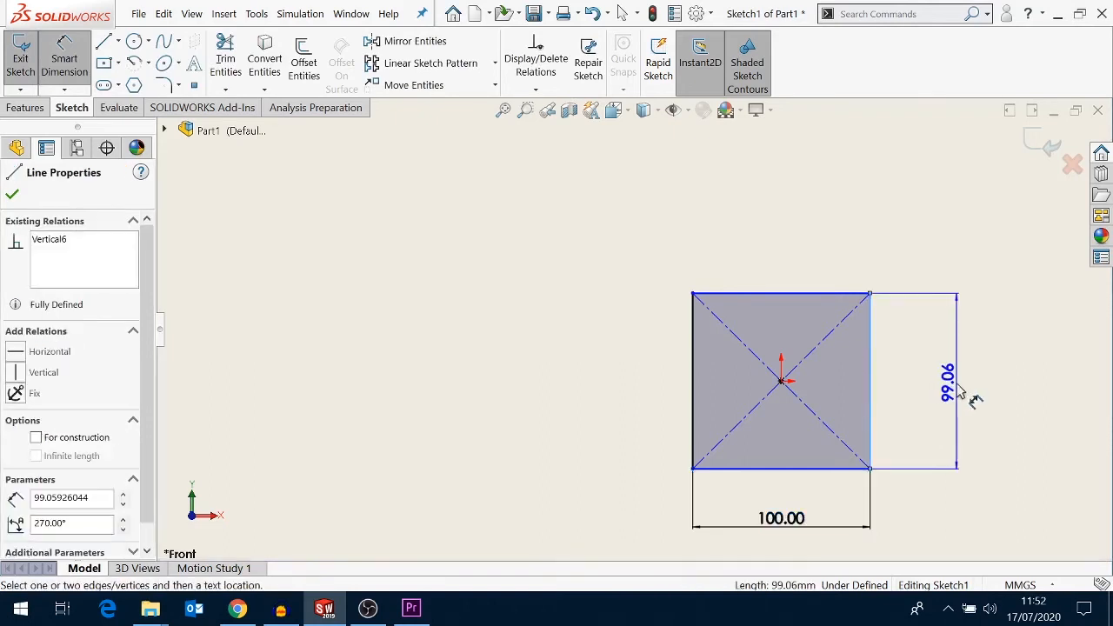
left_click(962, 392)
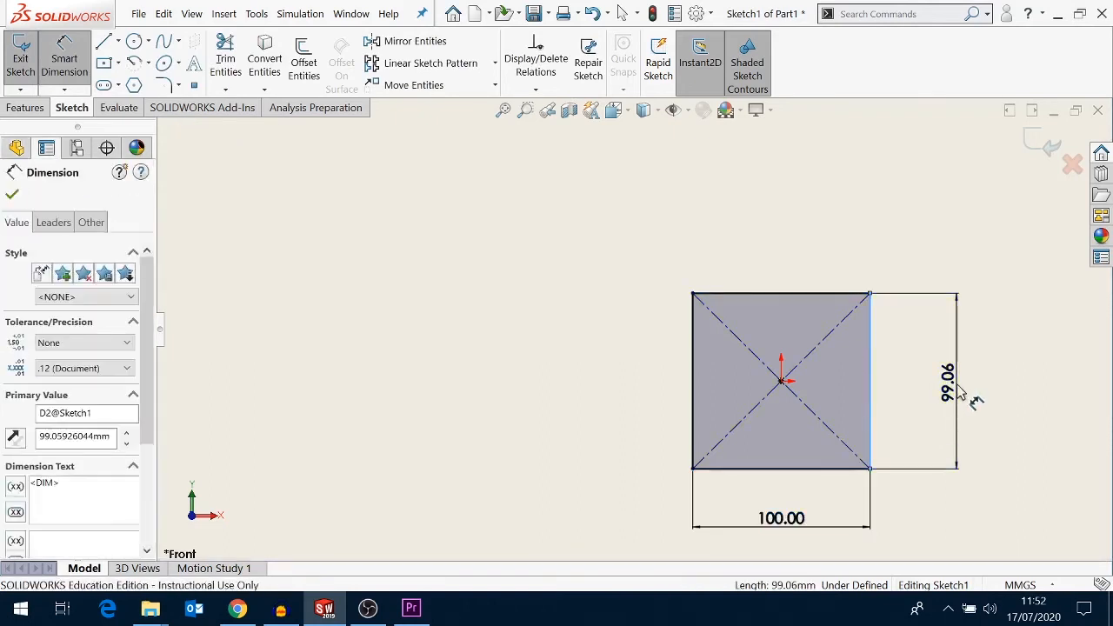
type("75")
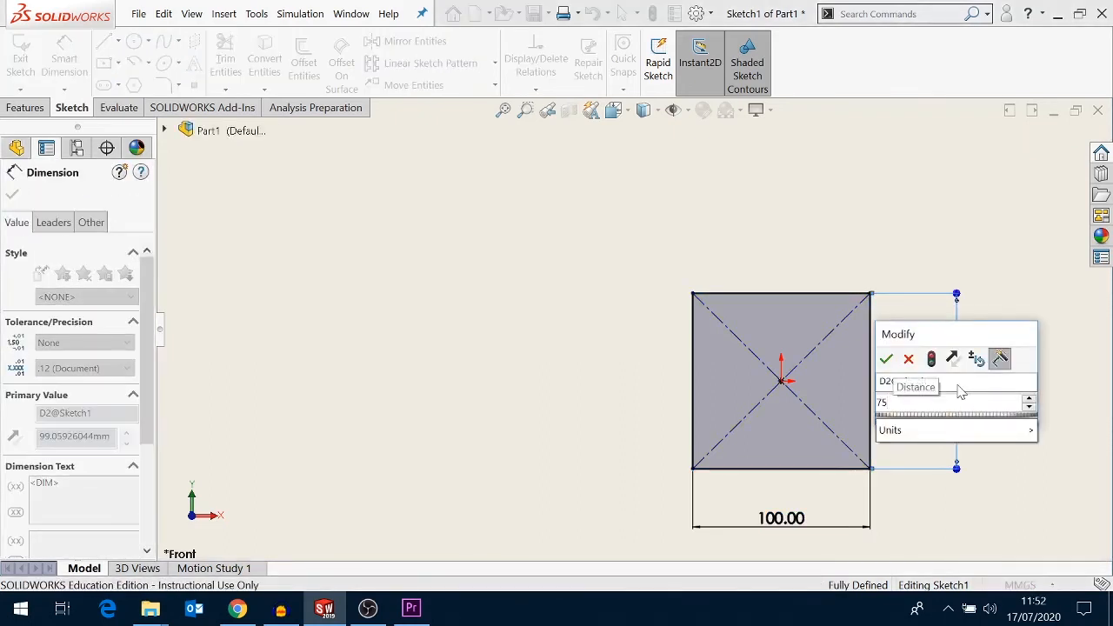
key("Return")
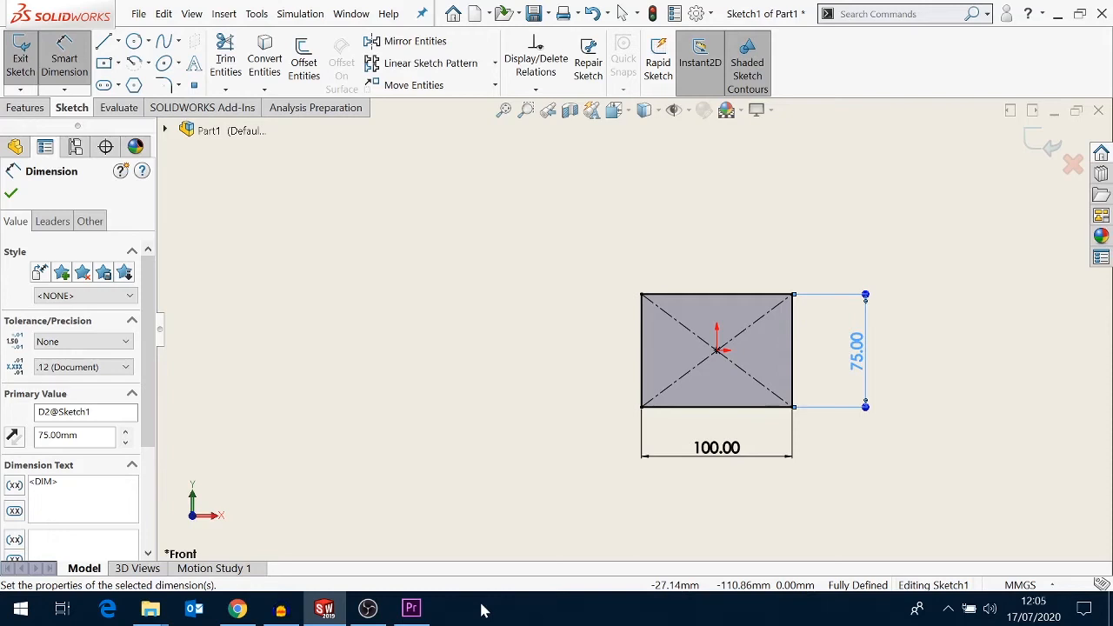
key("Escape")
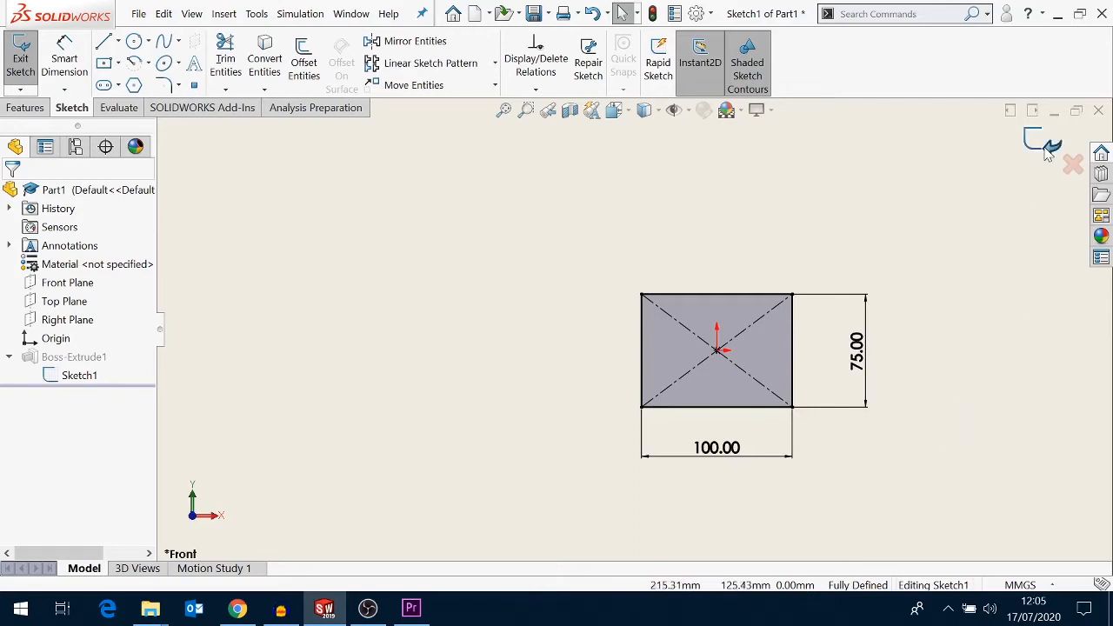
- Exit the sketch to rebuild the extruded block and view it in trimetric orientation
left_click(1047, 150)
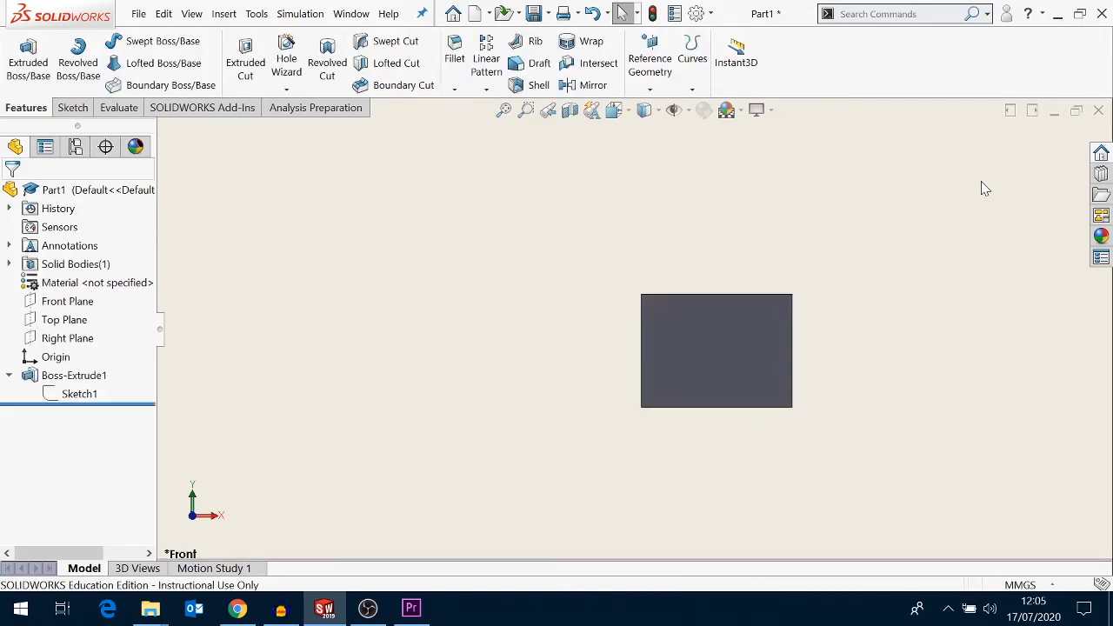
key("space")
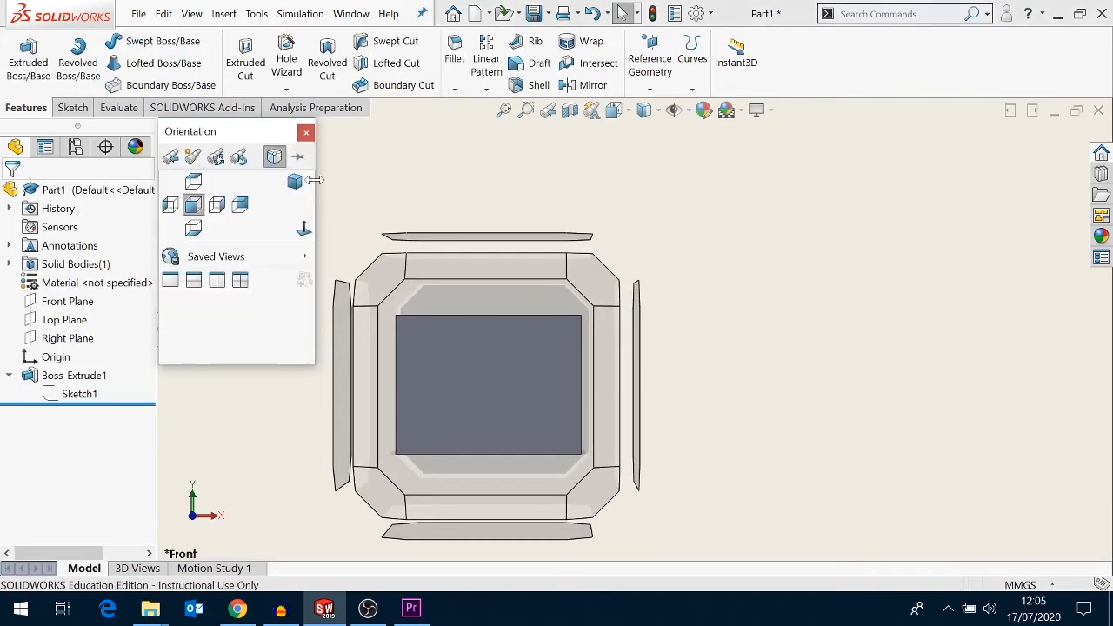
left_click(310, 183)
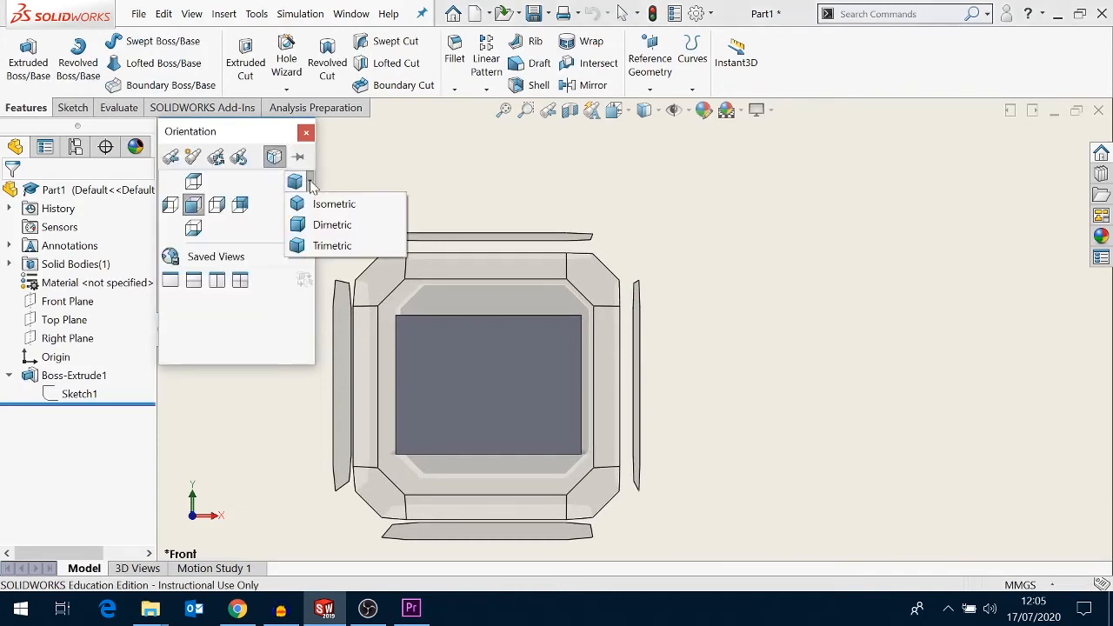
left_click(319, 246)
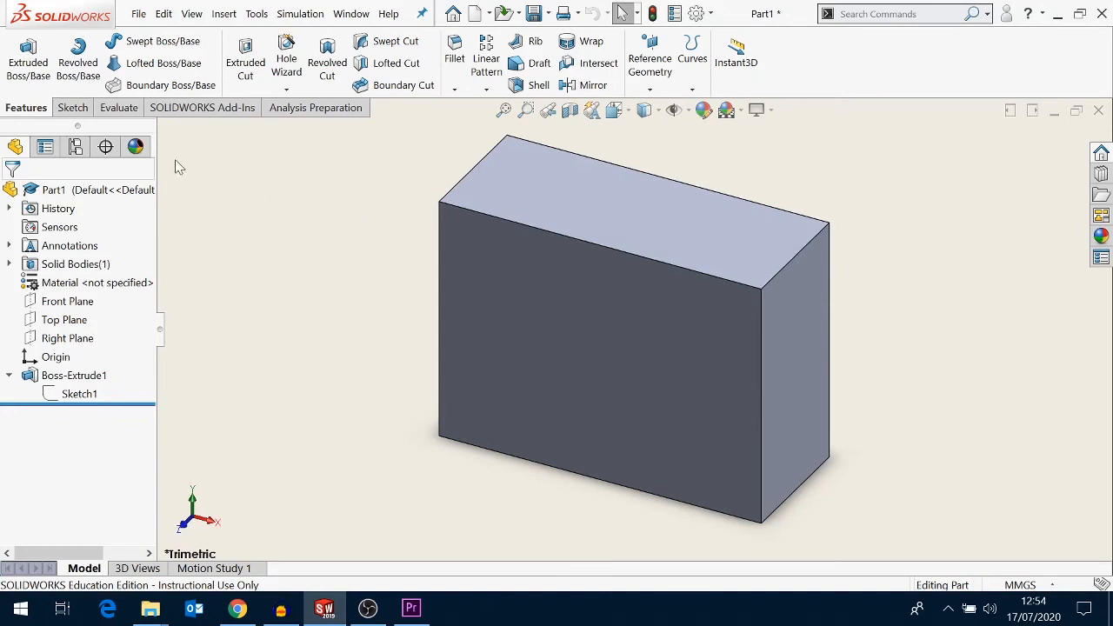
- Start an Extruded Boss/Base sketch on the block's front face and view it from the front
left_click(37, 94)
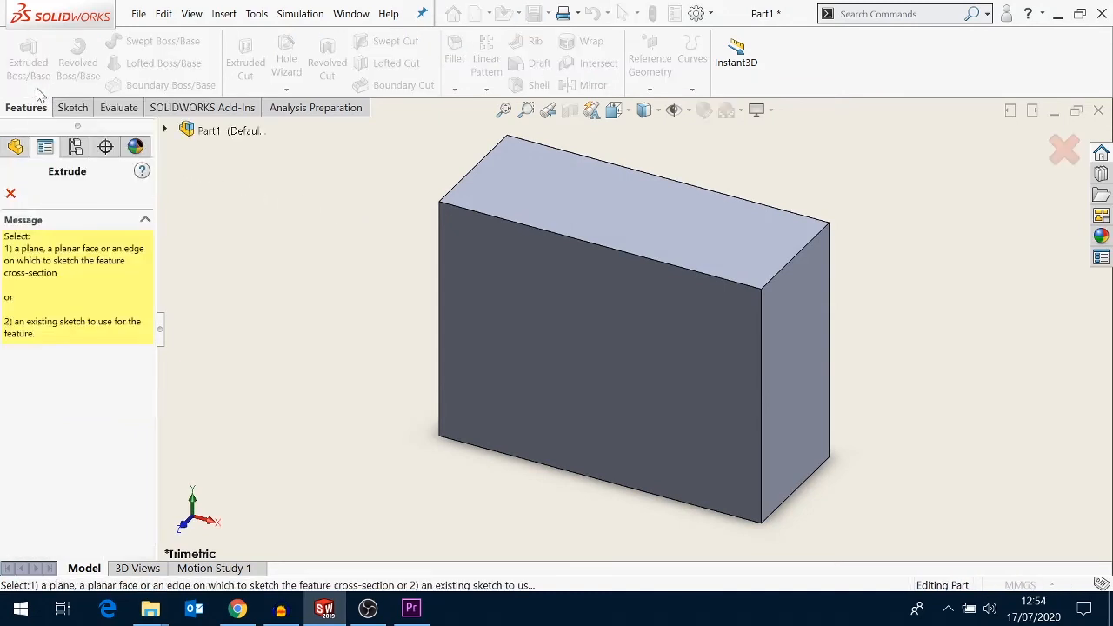
left_click(165, 131)
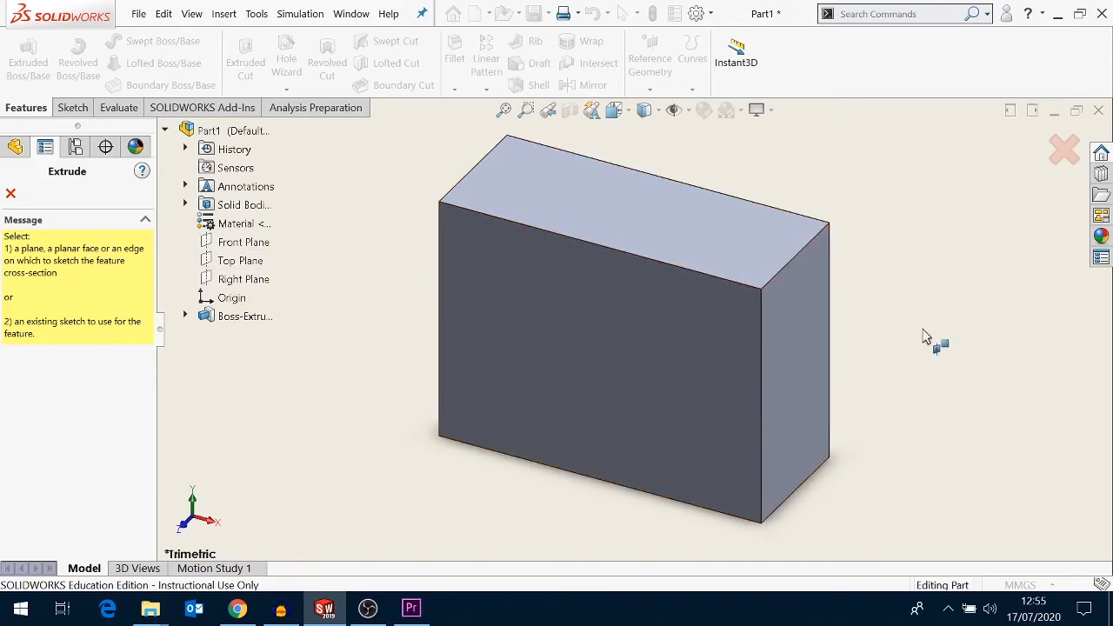
middle_click_drag(927, 339, 840, 337)
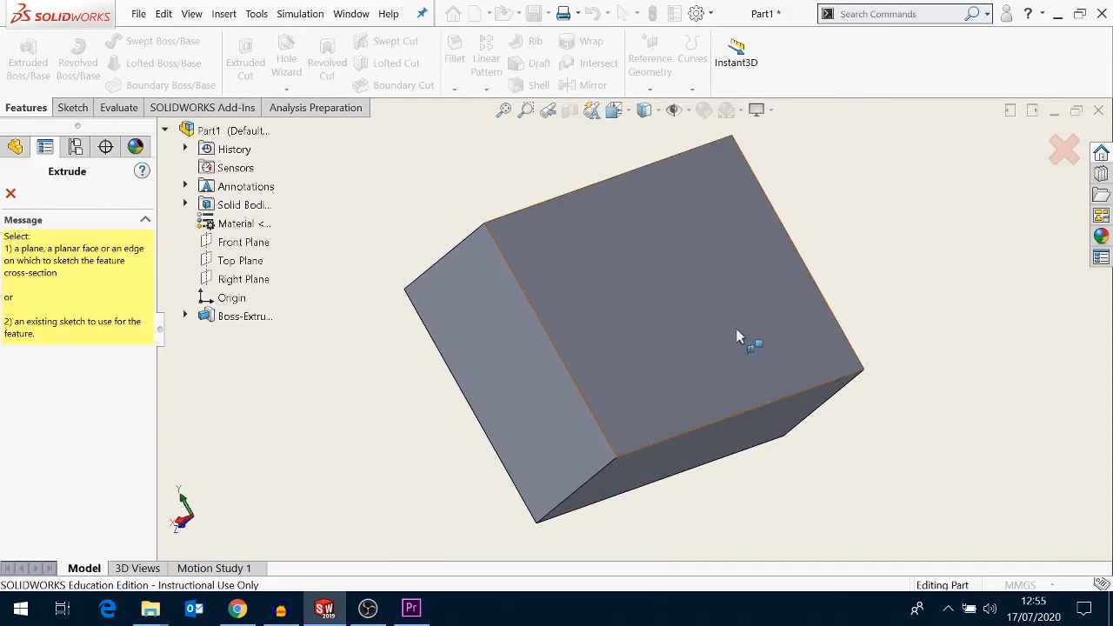
key("Up")
key("Up")
key("Up")
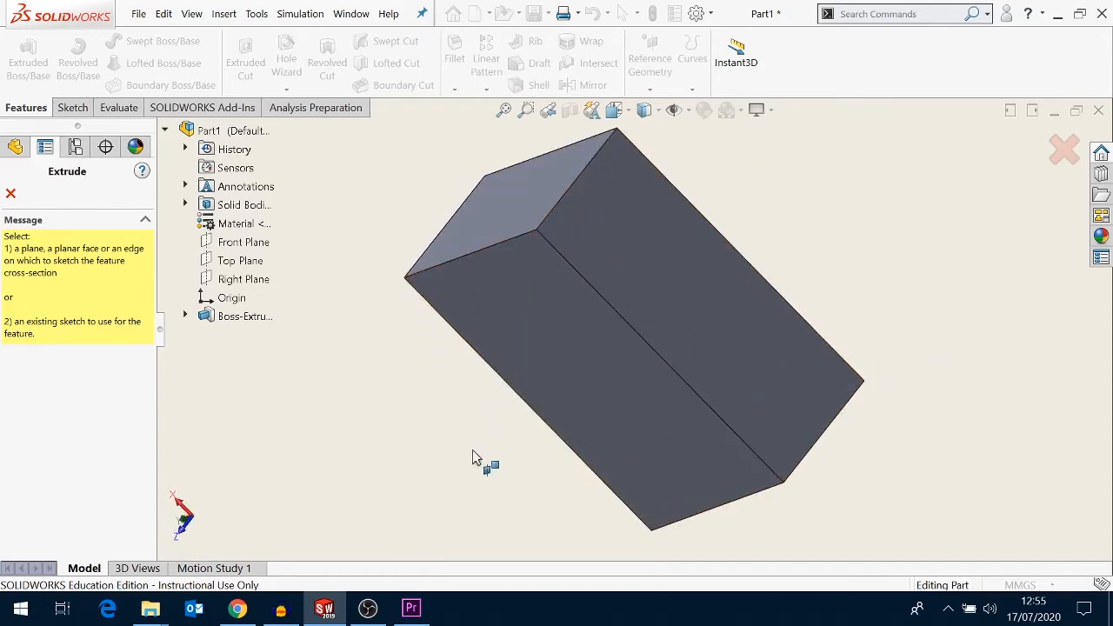
key("space")
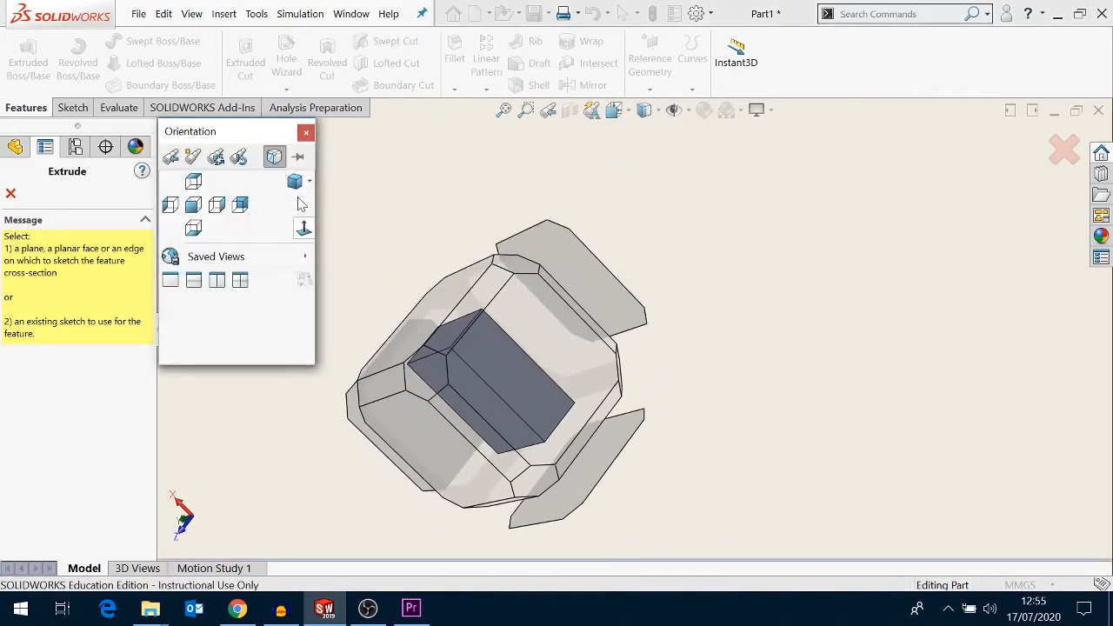
left_click(310, 181)
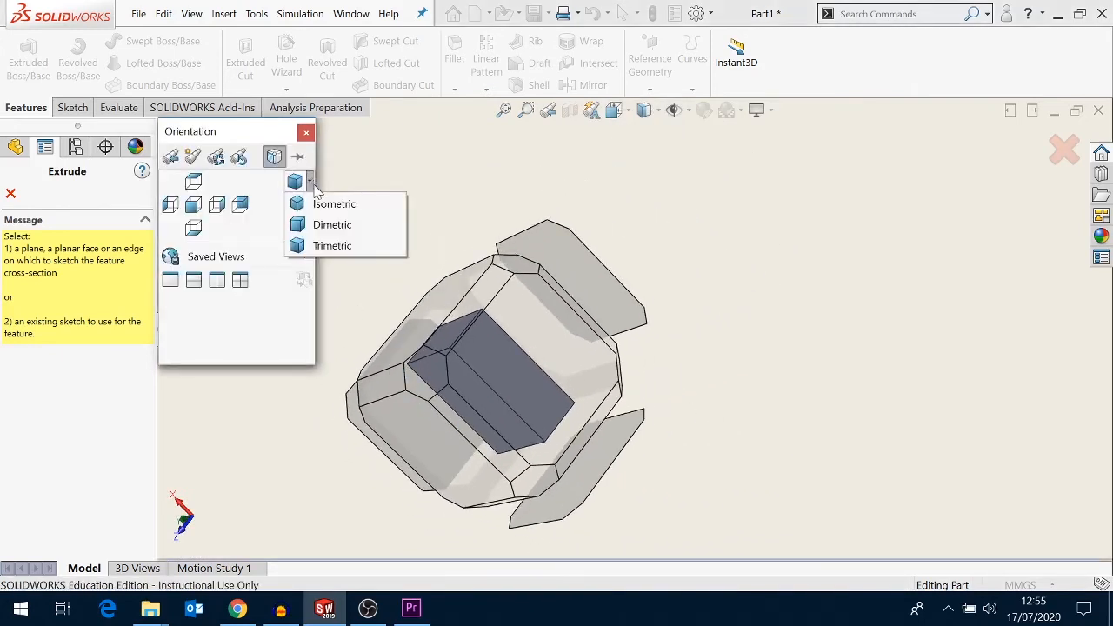
left_click(324, 246)
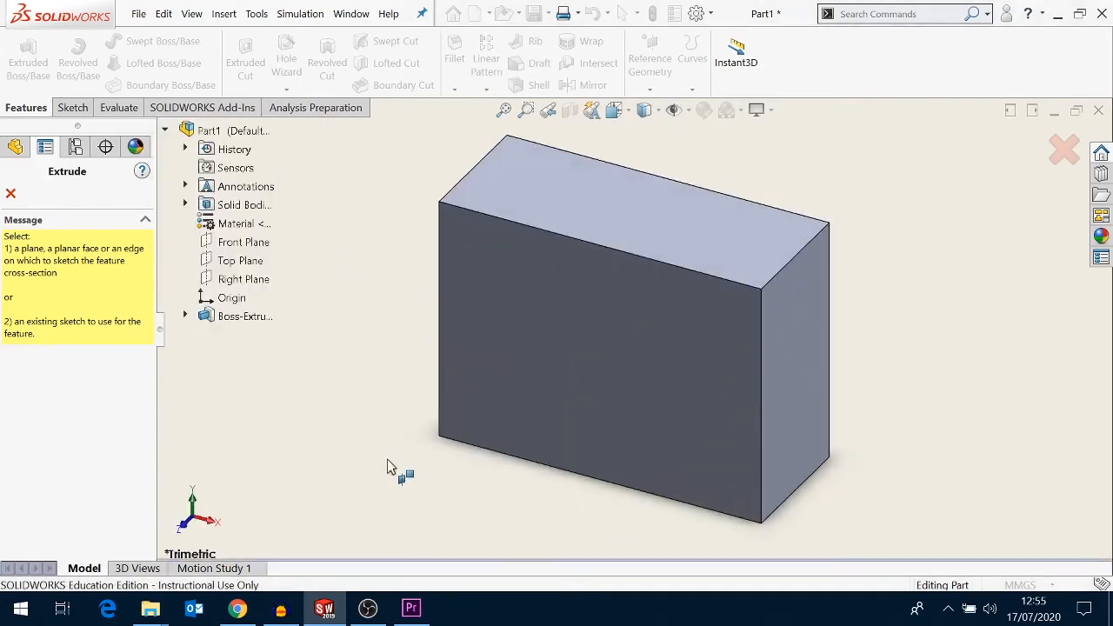
left_click(609, 369)
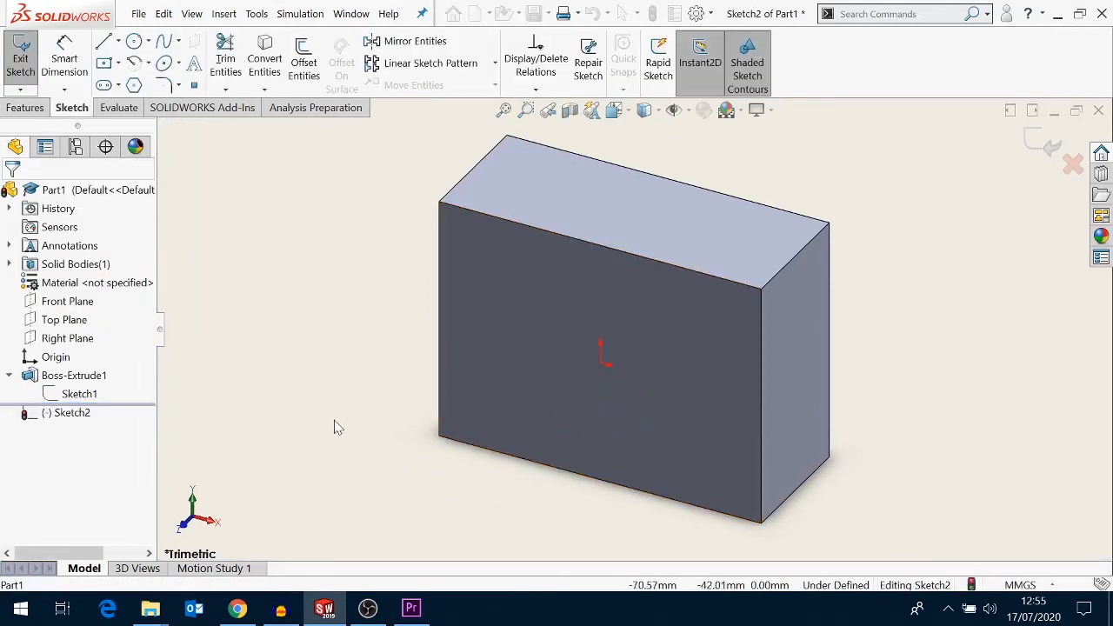
key("space")
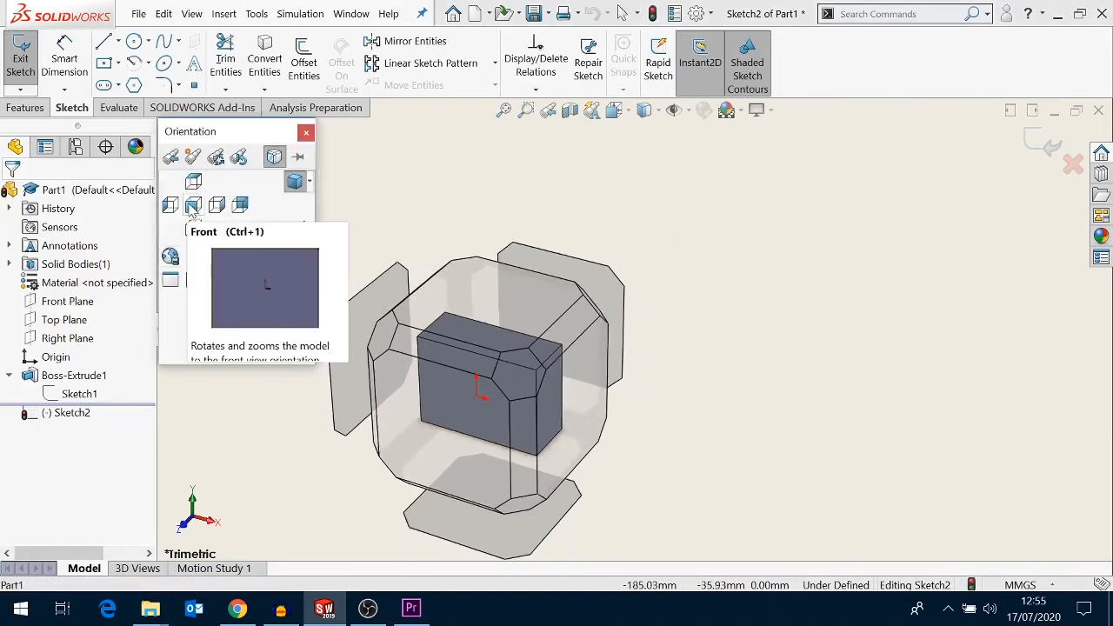
left_click(193, 205)
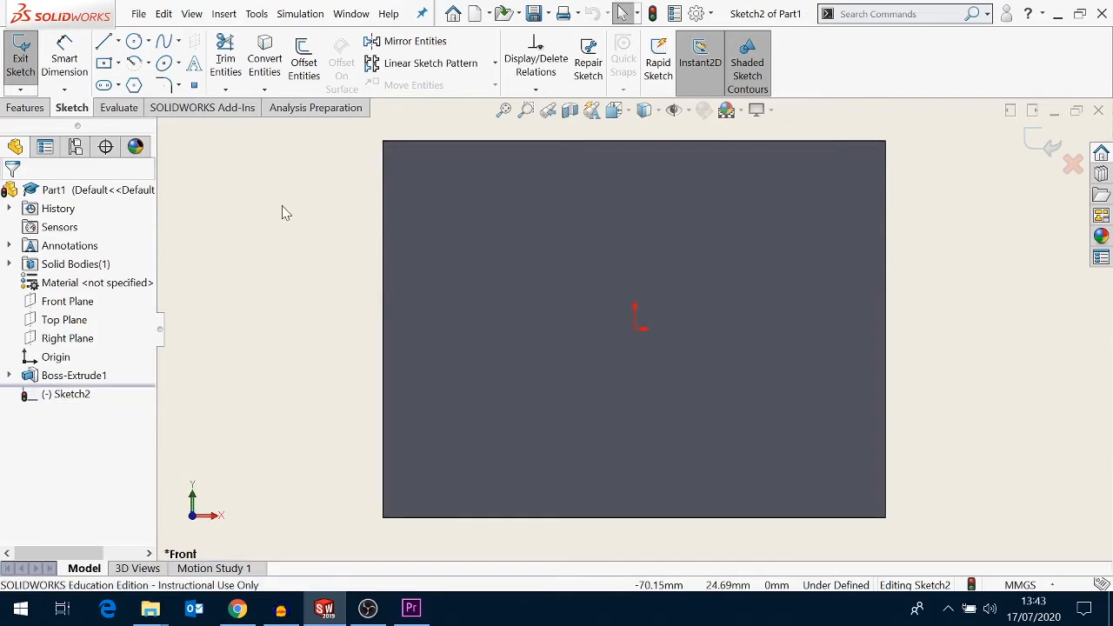
- Sketch a circle centered on the origin, about 55 mm in diameter
left_click(135, 43)
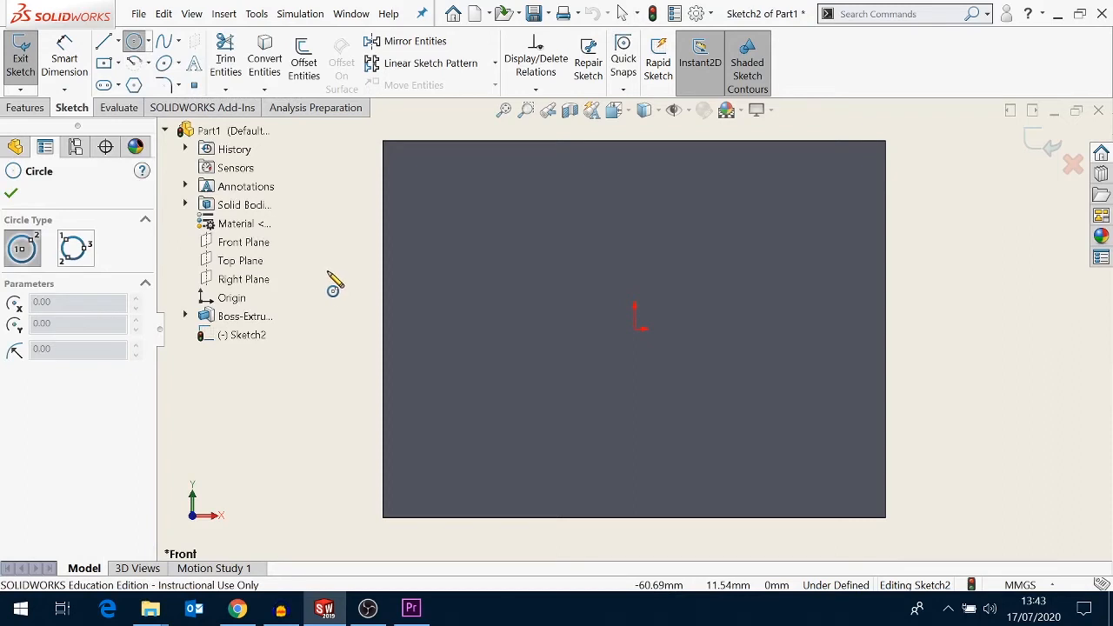
left_click(636, 330)
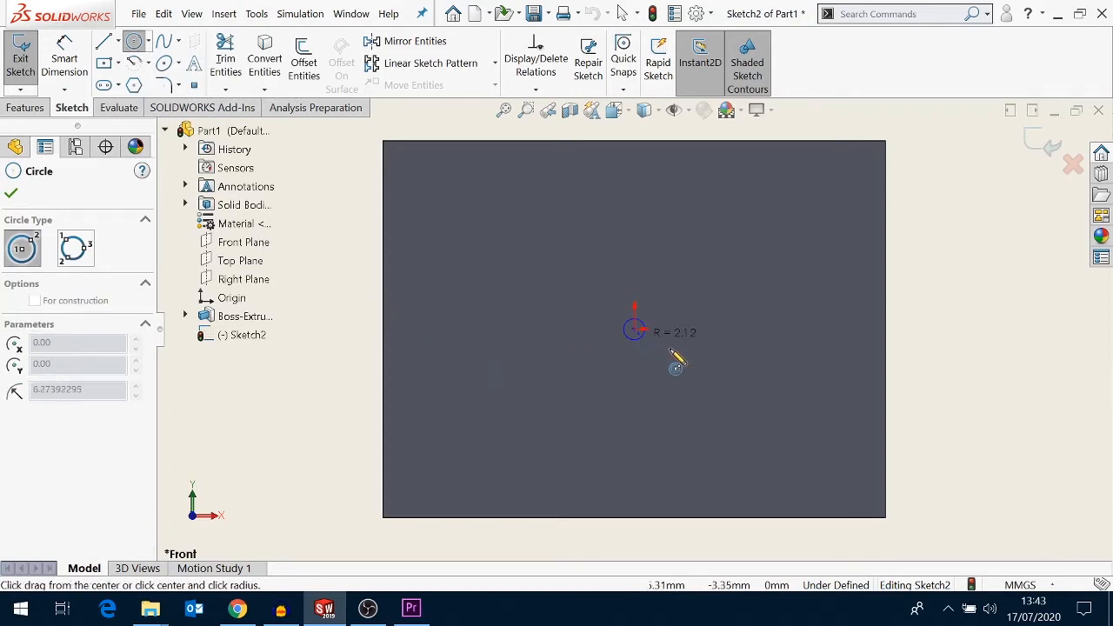
left_click(769, 361)
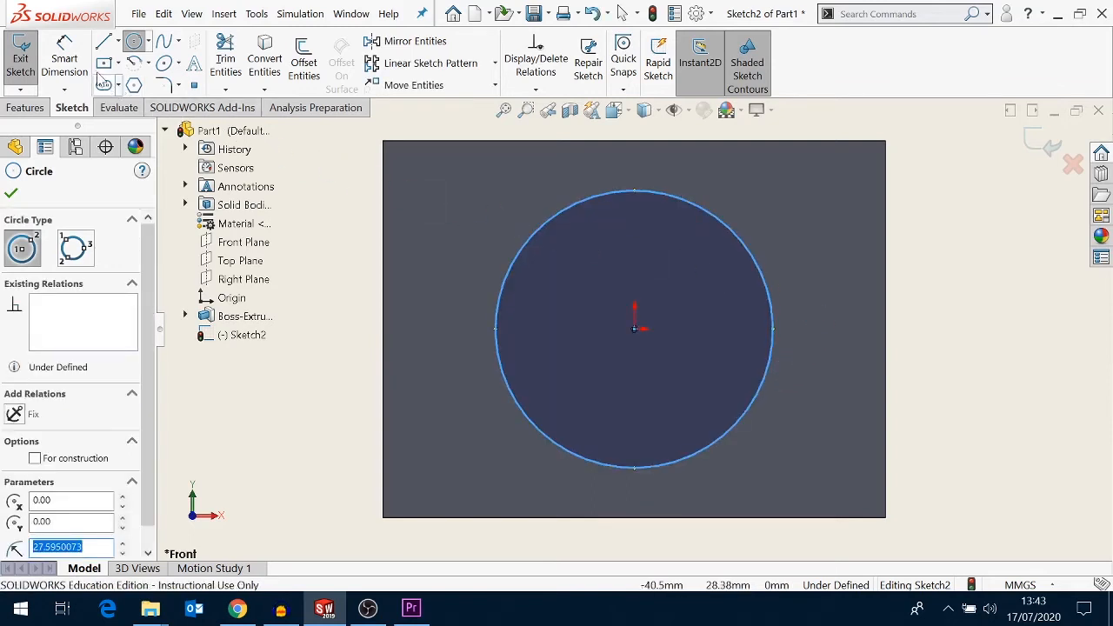
- Dimension the circle's diameter and set it to 50 mm
left_click(76, 62)
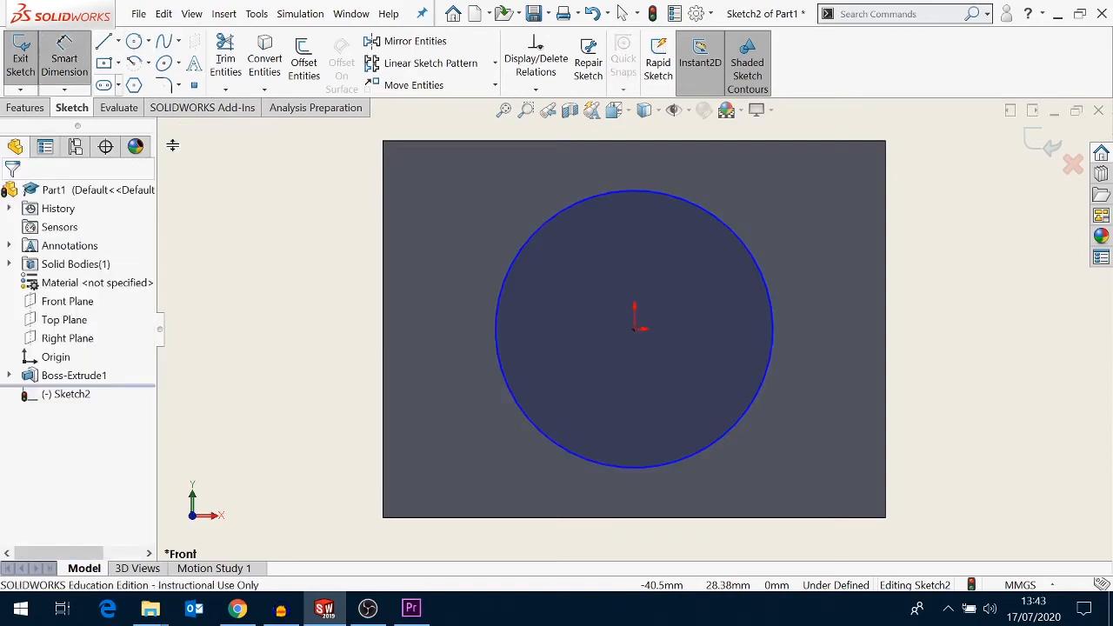
left_click(772, 313)
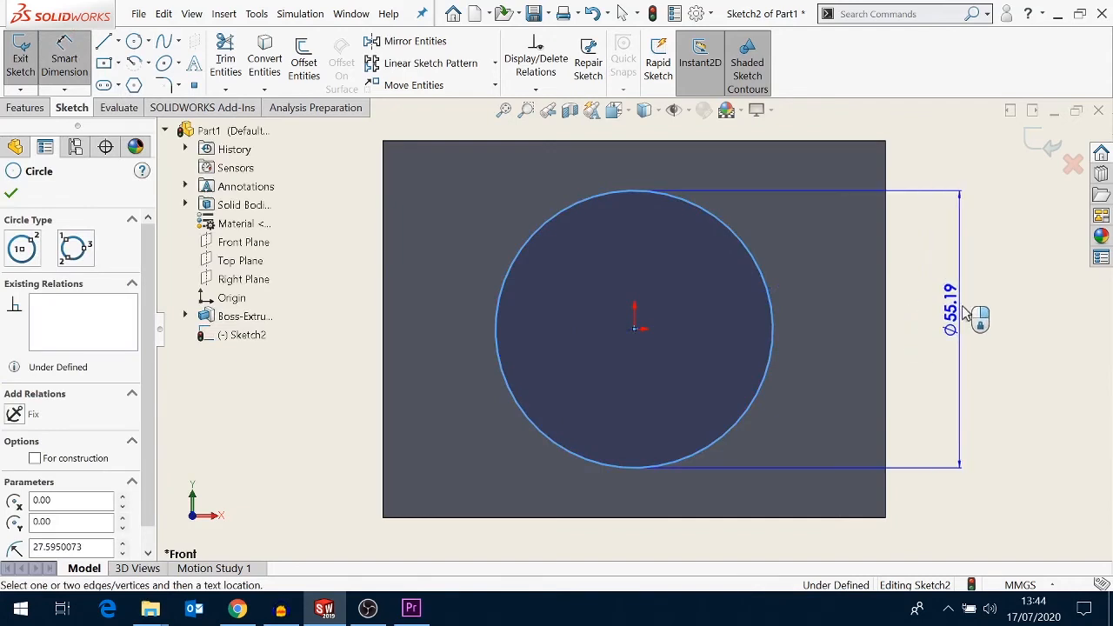
left_click(974, 309)
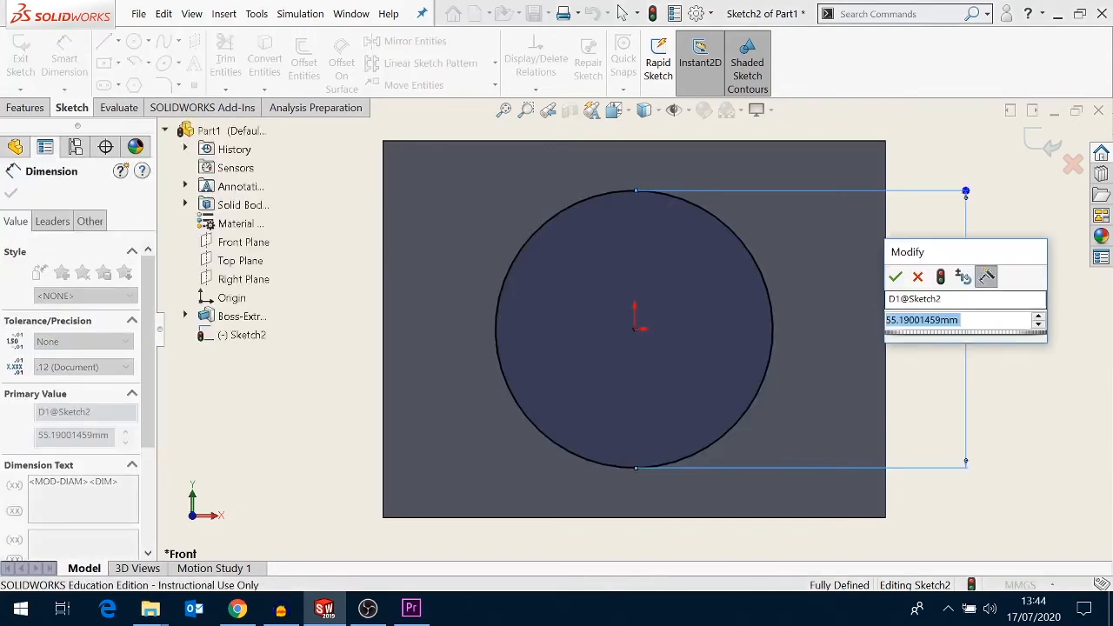
type("50")
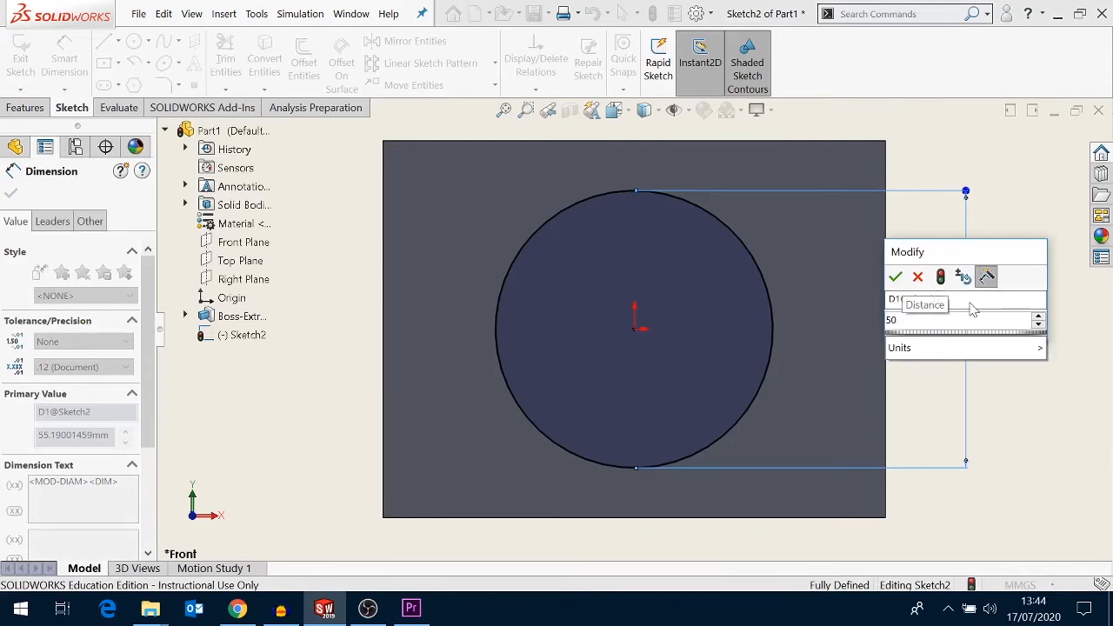
key("Return")
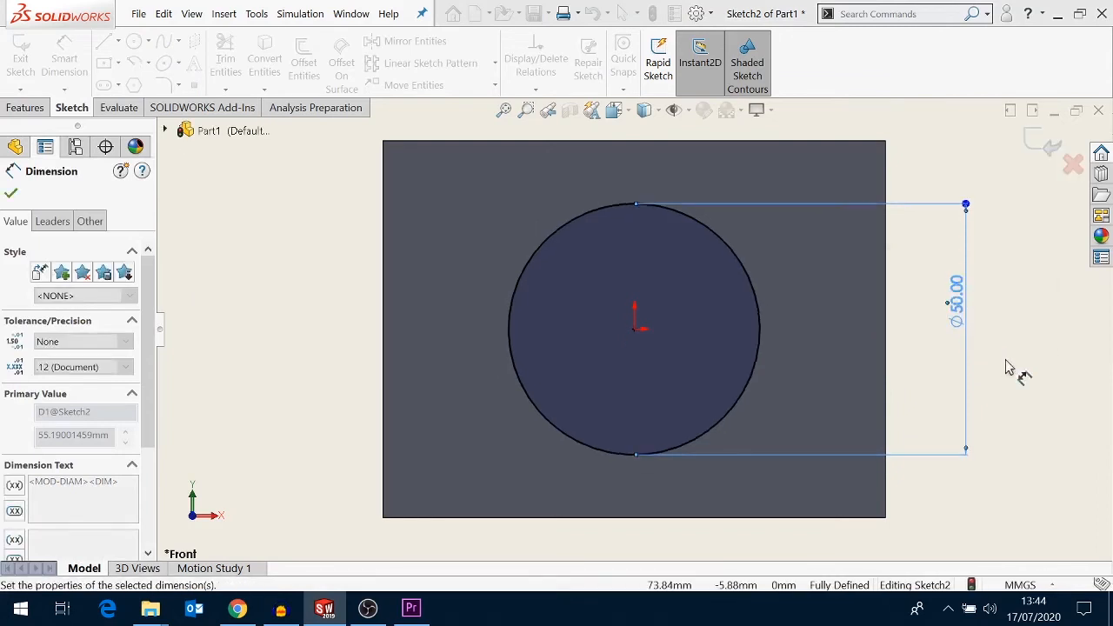
key("Escape")
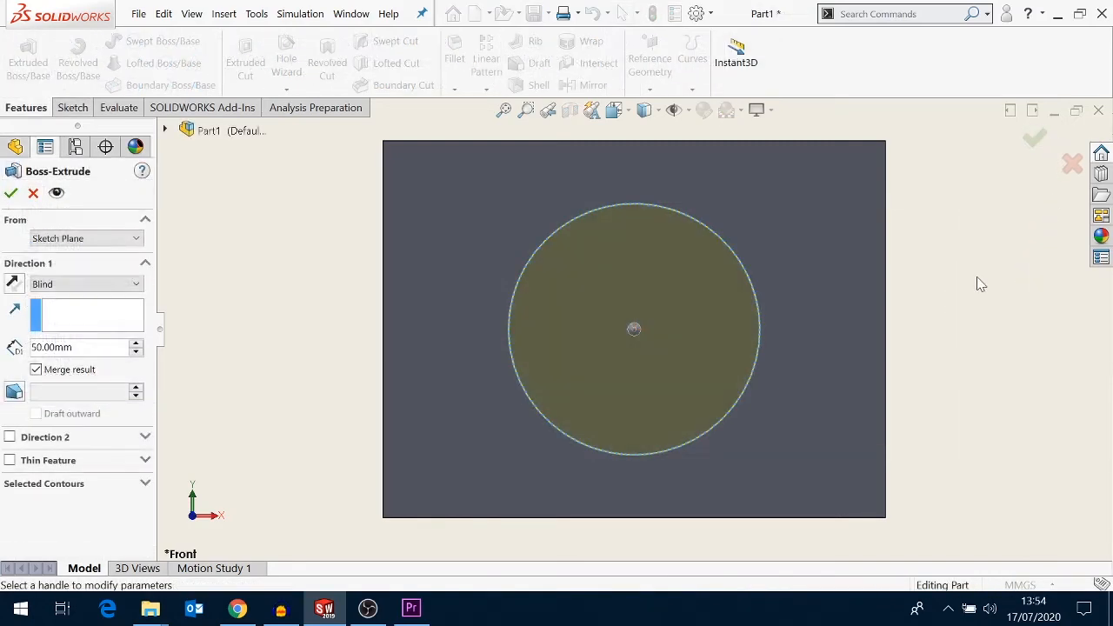
- Extrude the 50 mm circle as a boss 75 mm deep from the block's front face
key("space")
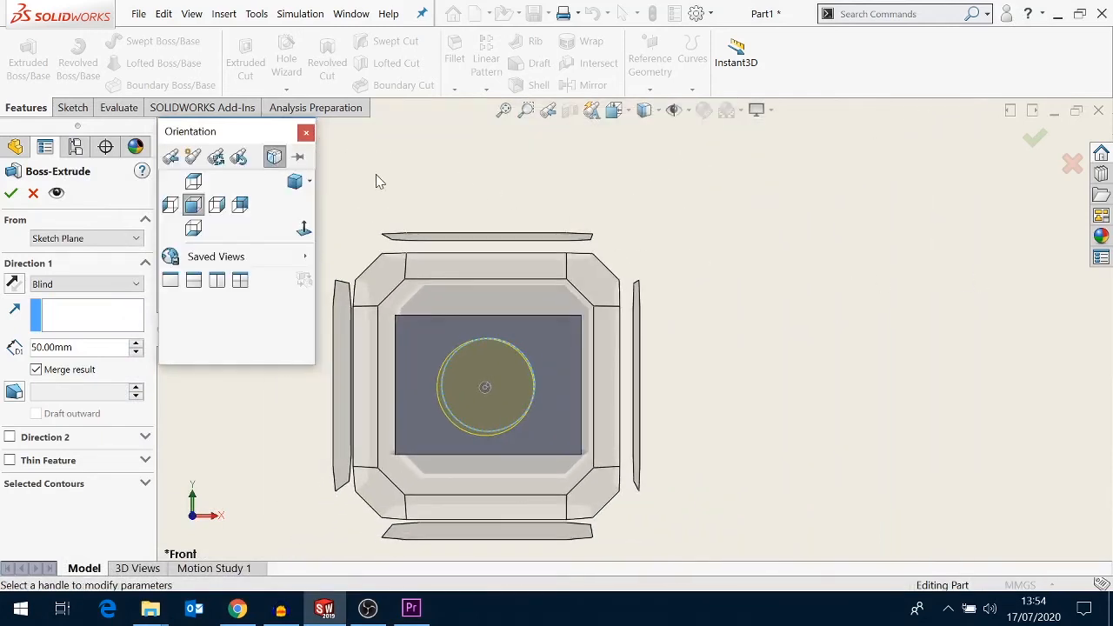
left_click(309, 183)
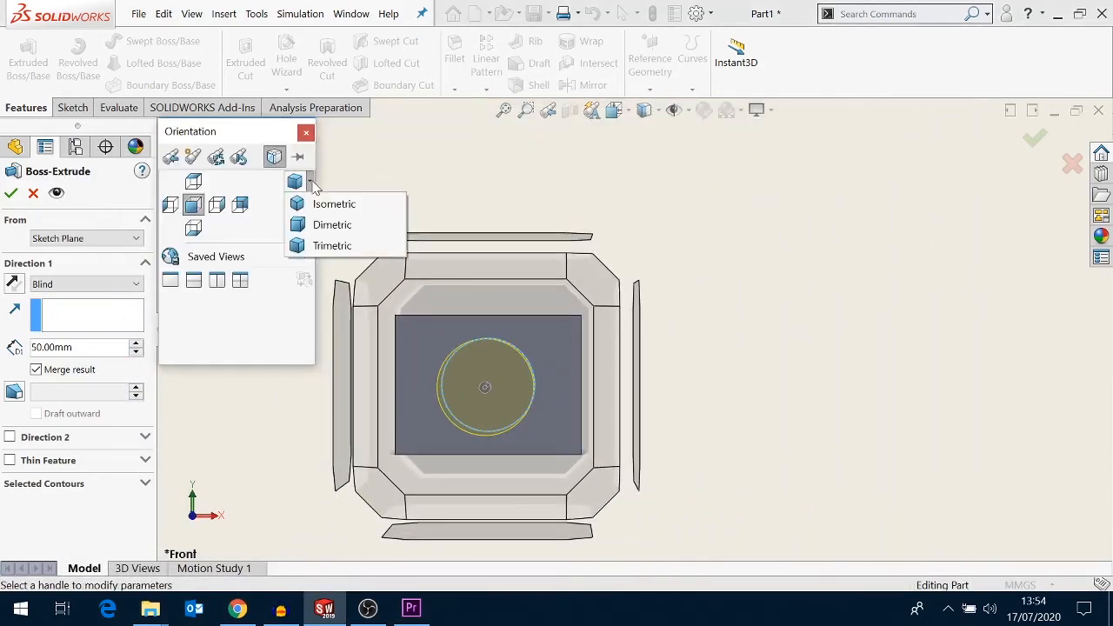
left_click(320, 205)
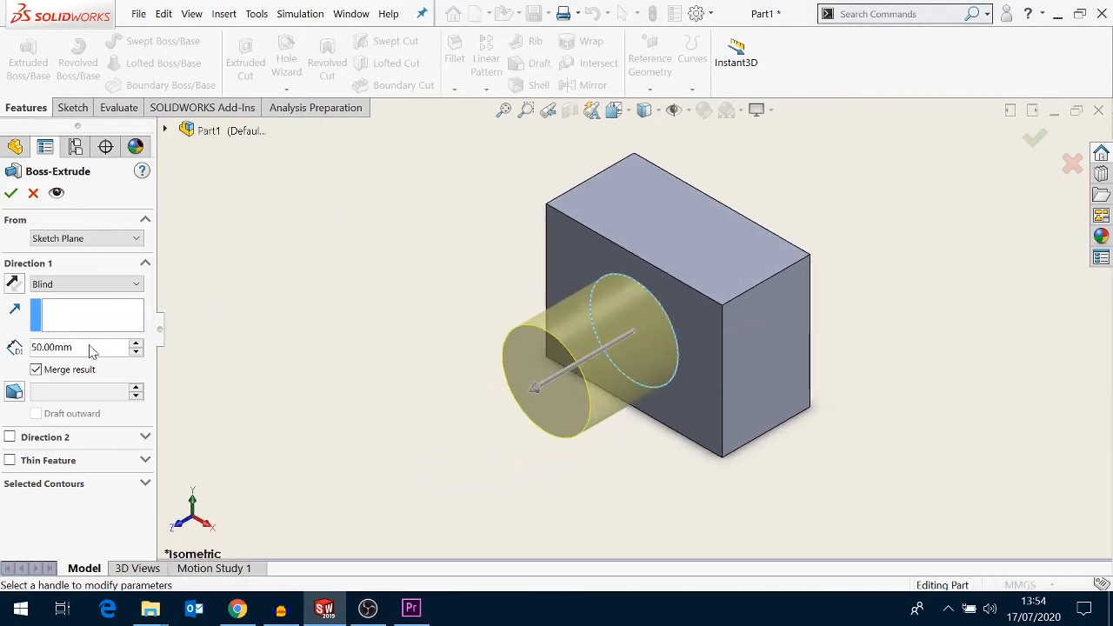
left_click_drag(74, 347, 29, 361)
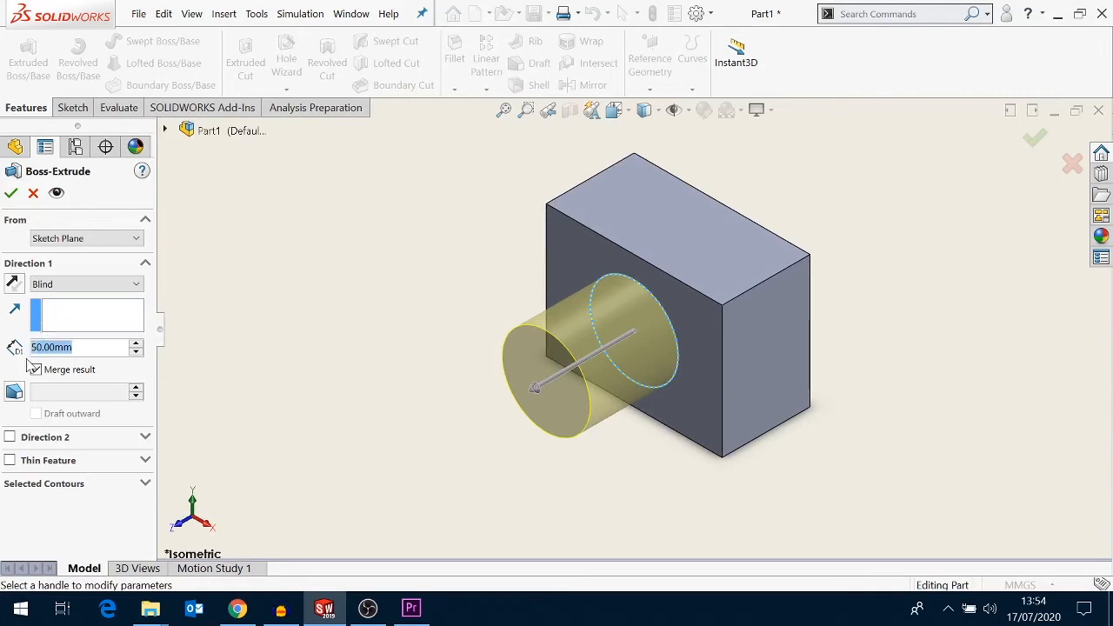
type("75")
key("Return")
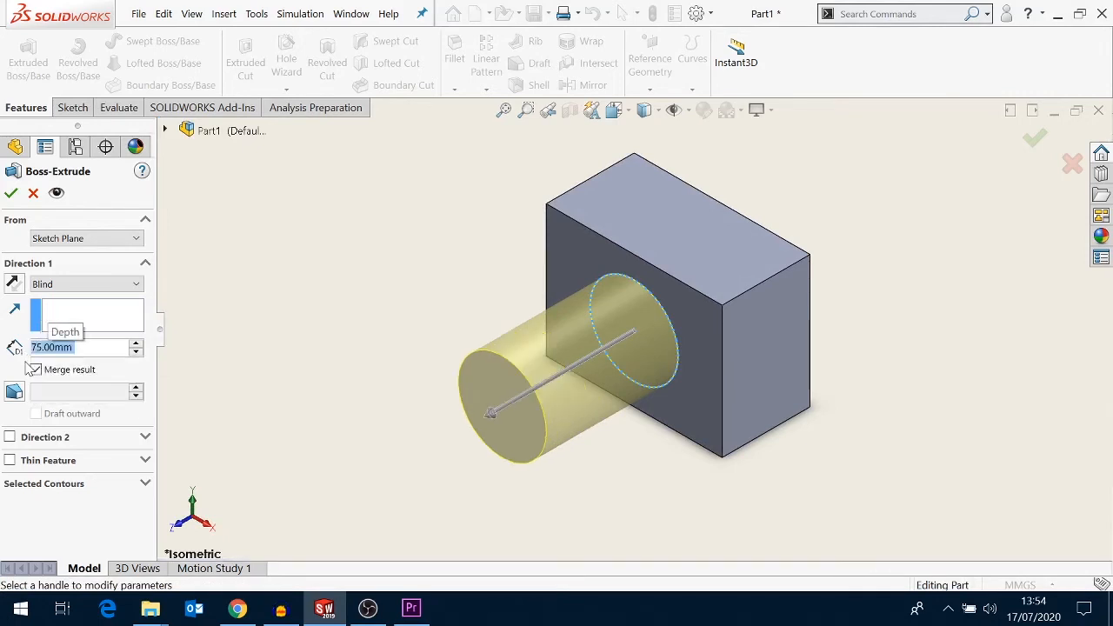
left_click(10, 195)
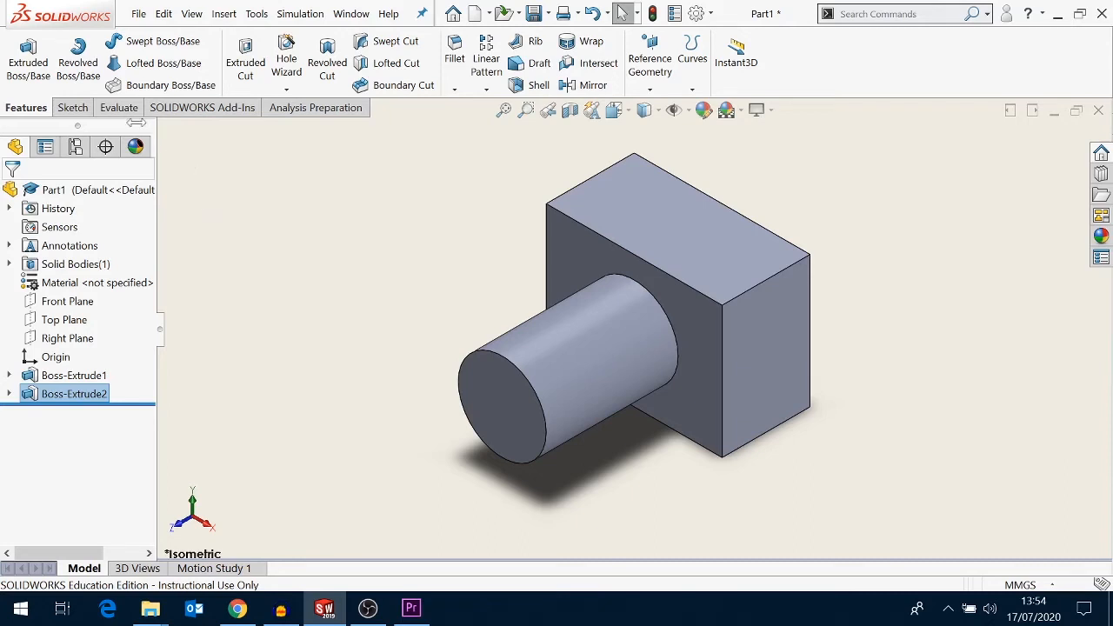
- Start a new sketch on the cylinder's circular end face
left_click(73, 107)
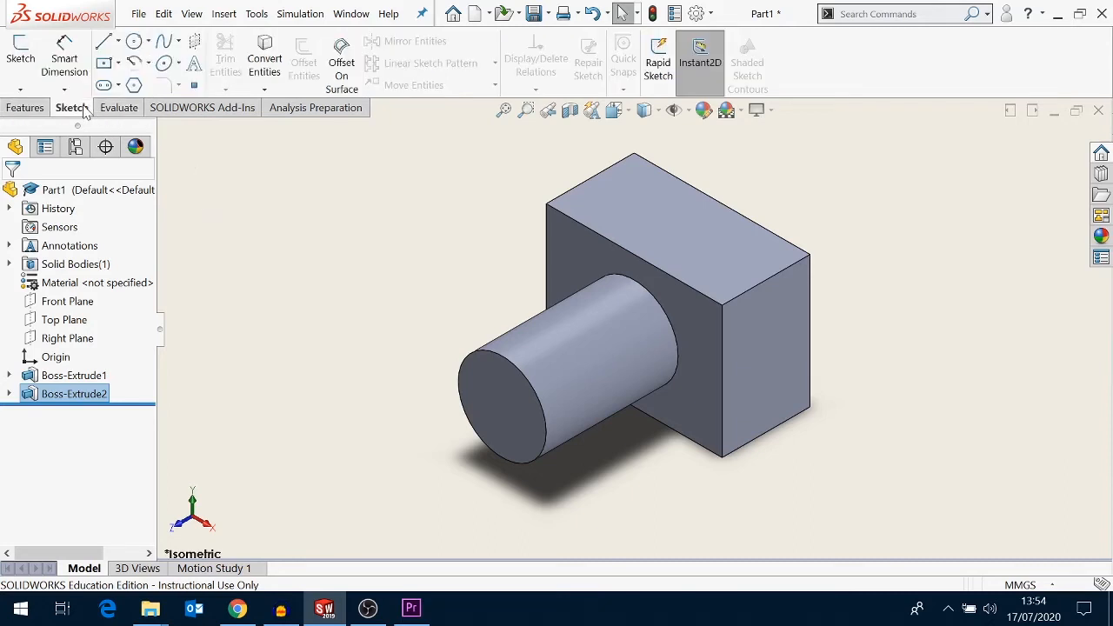
left_click(20, 51)
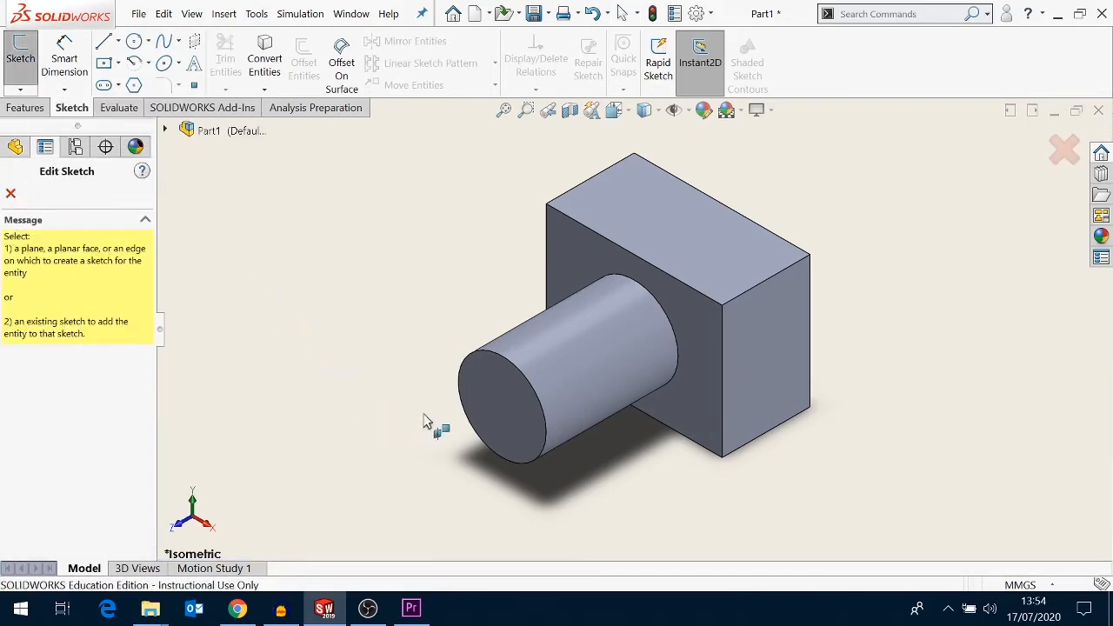
left_click(501, 422)
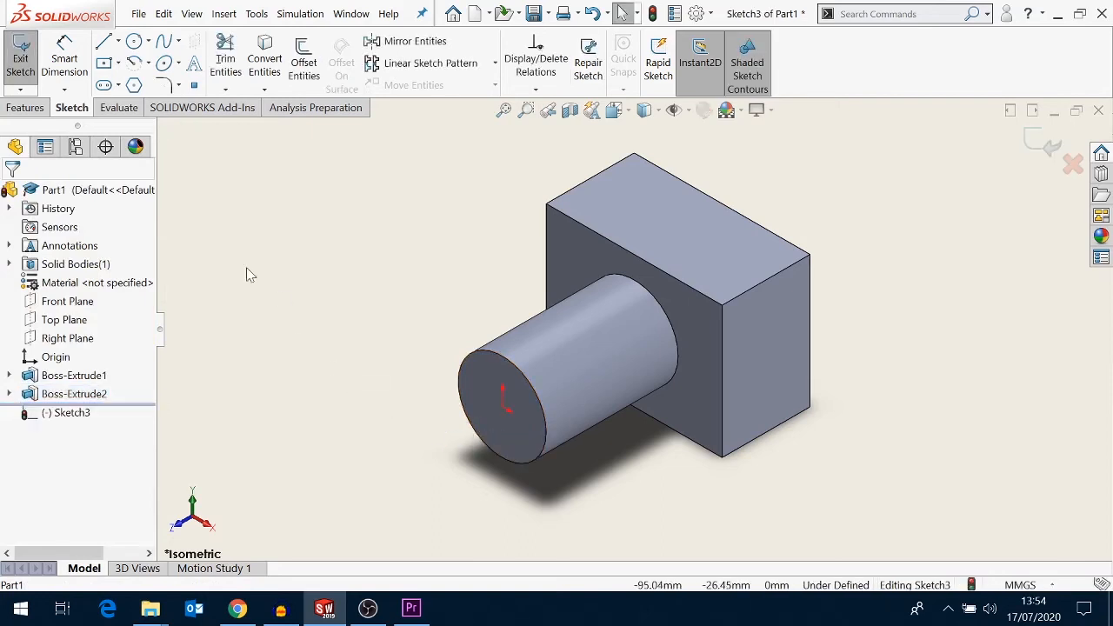
- Sketch a circle centered on the origin of the end face, about 28 mm in diameter
left_click(134, 41)
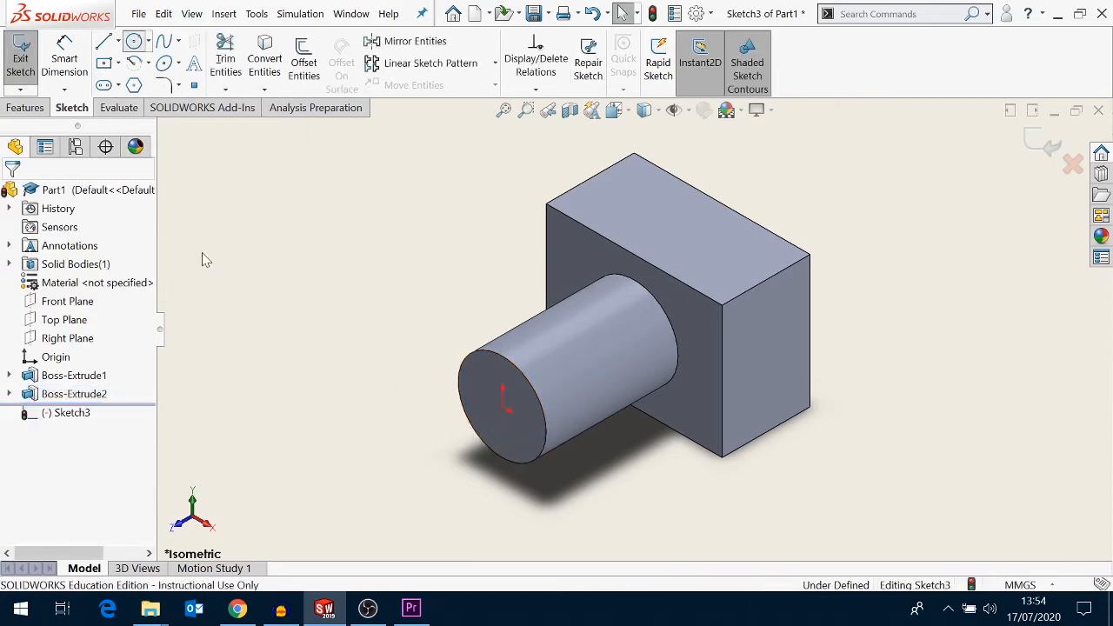
left_click(503, 411)
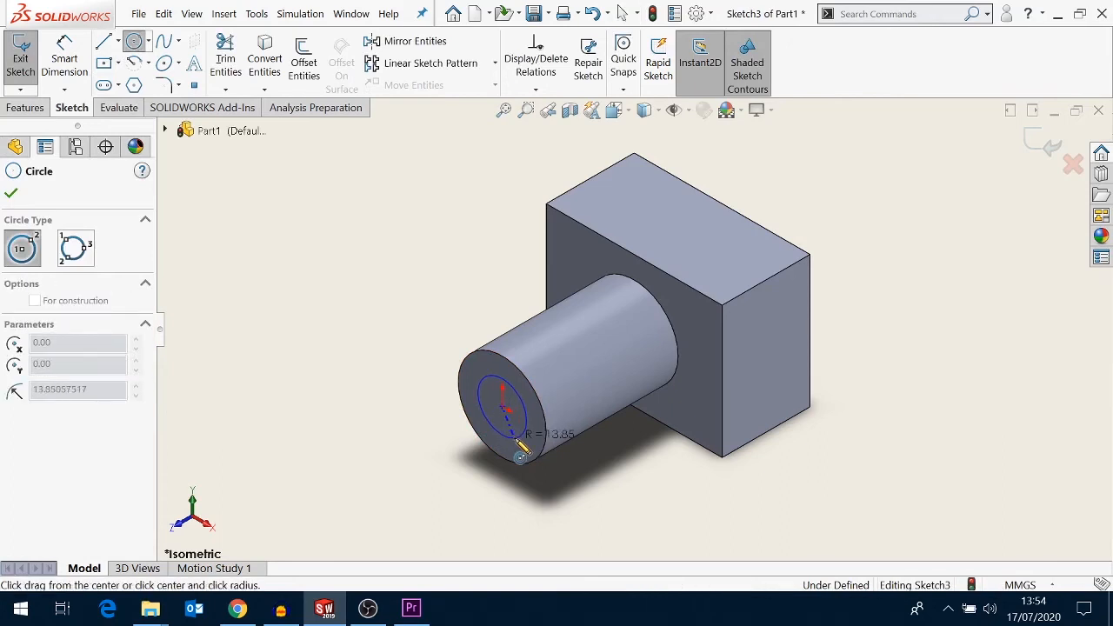
left_click(521, 449)
right_click(393, 374)
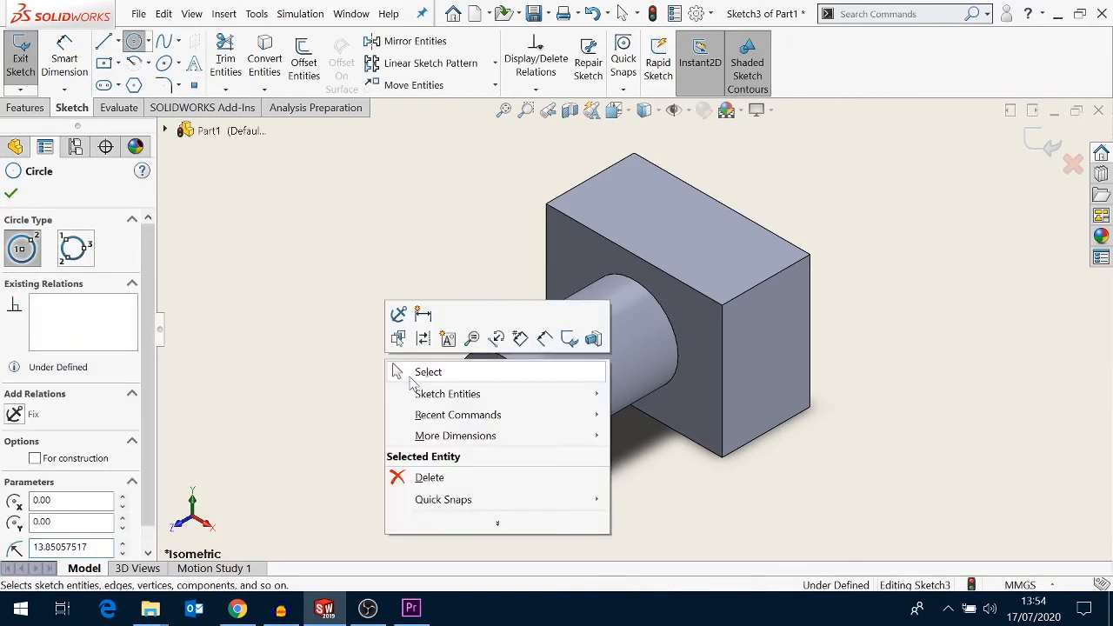
left_click(405, 371)
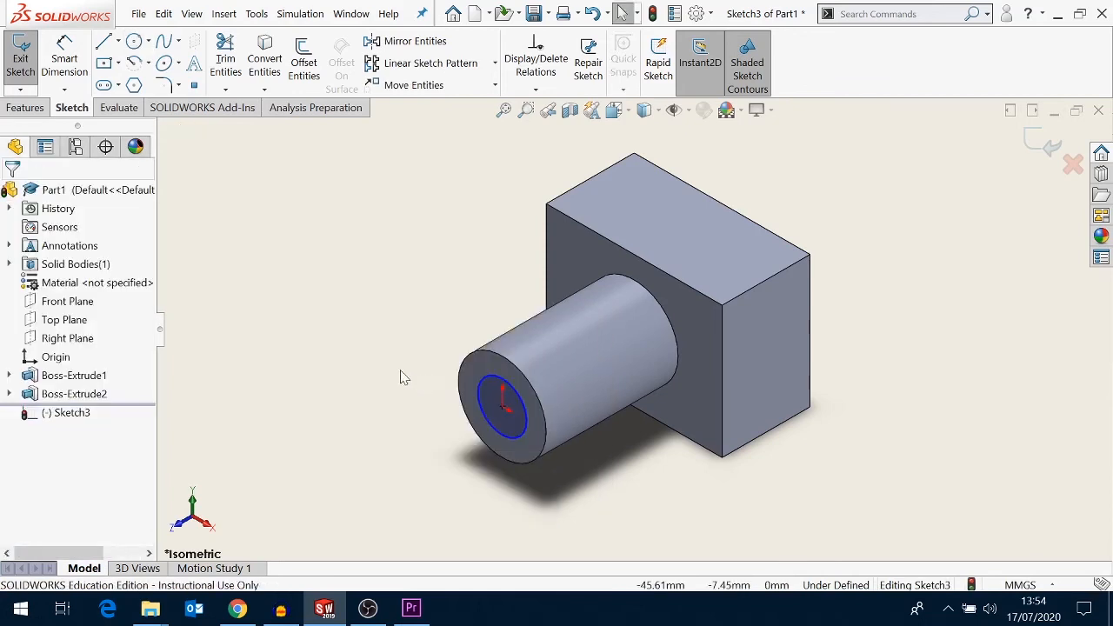
- Dimension the small circle's diameter to 30 mm and exit the sketch
left_click(70, 68)
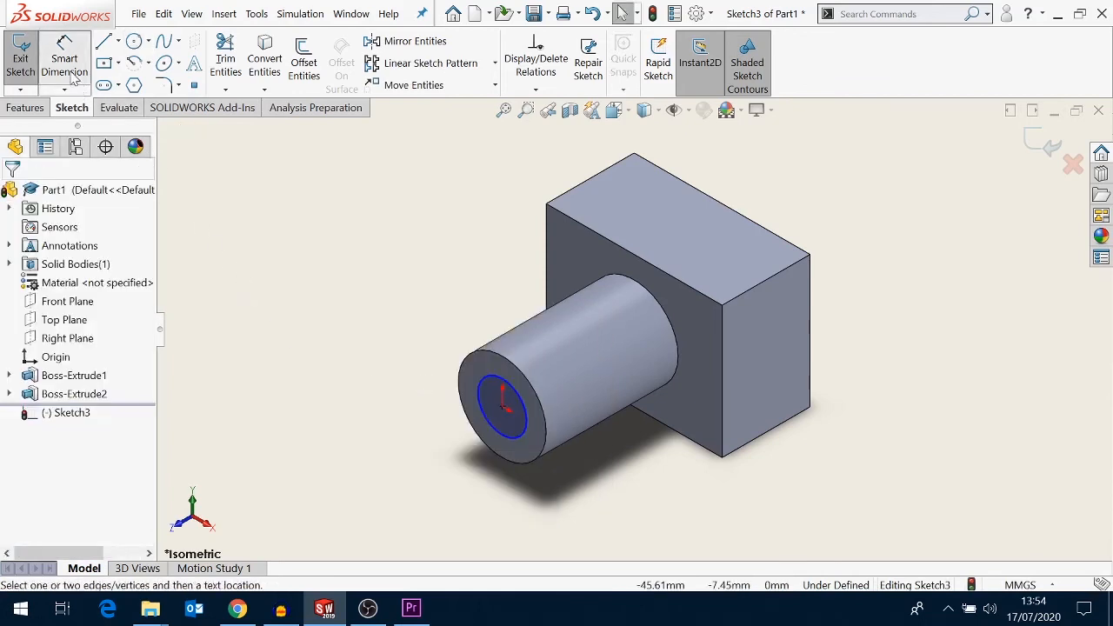
left_click(542, 444)
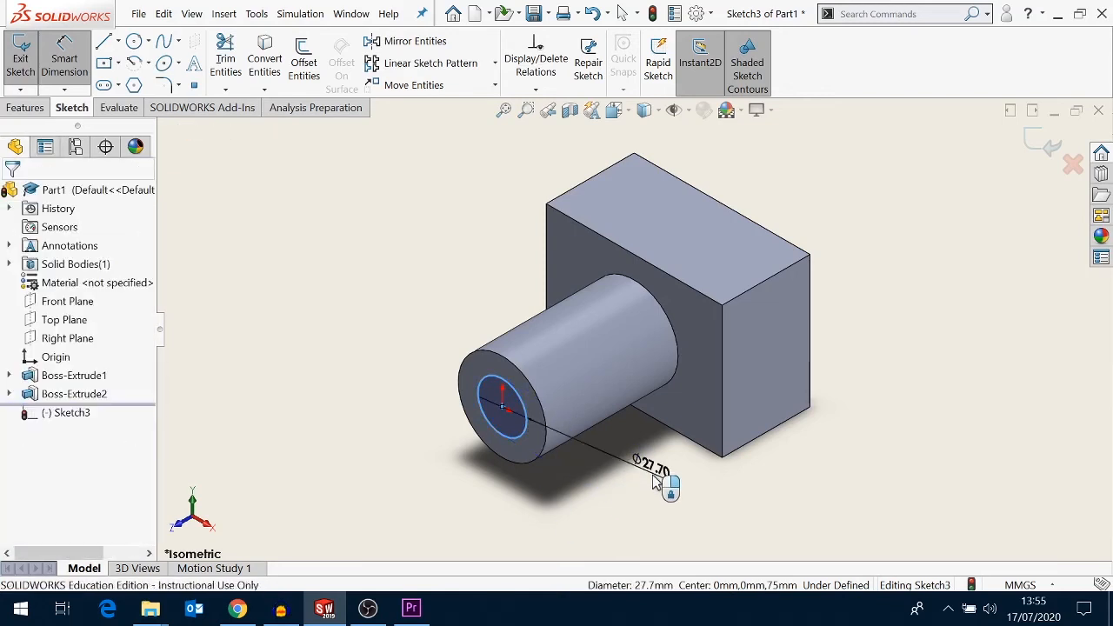
left_click(664, 479)
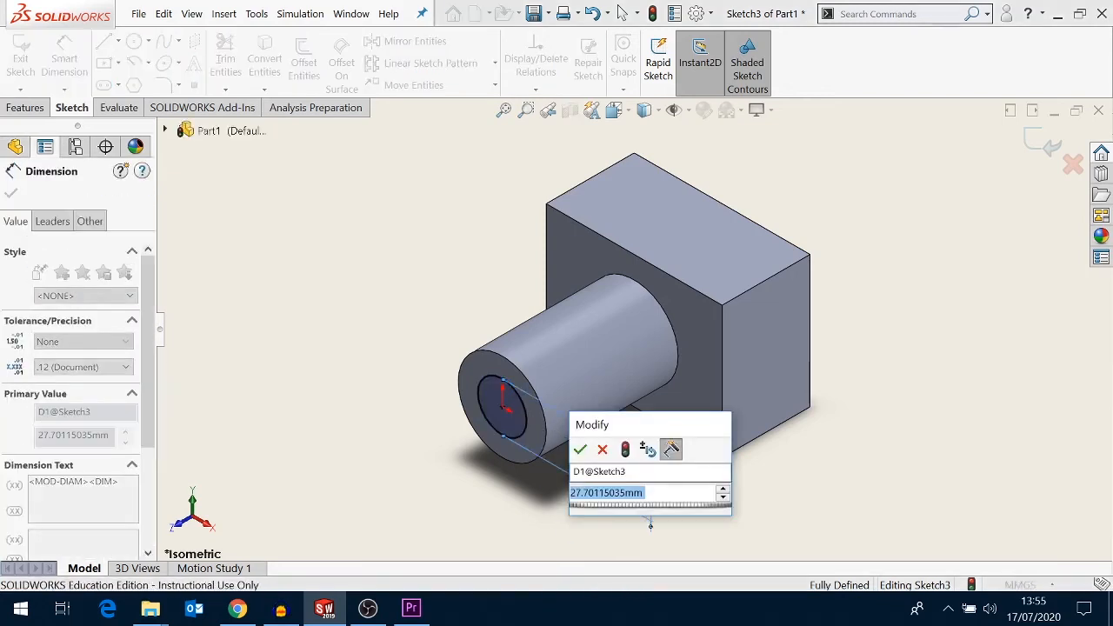
type("30")
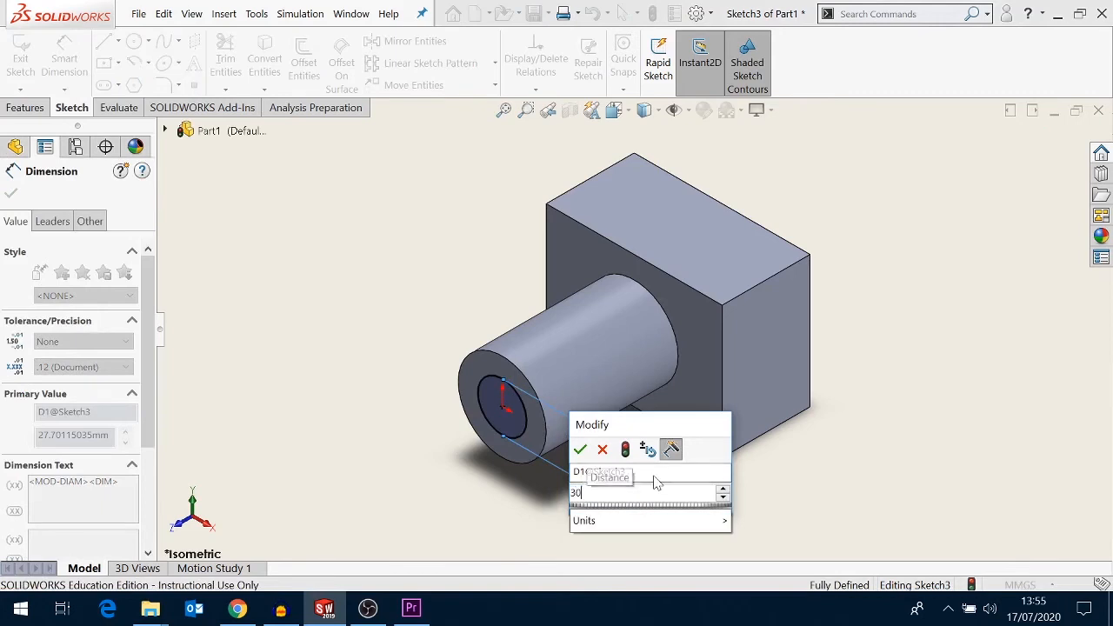
key("Return")
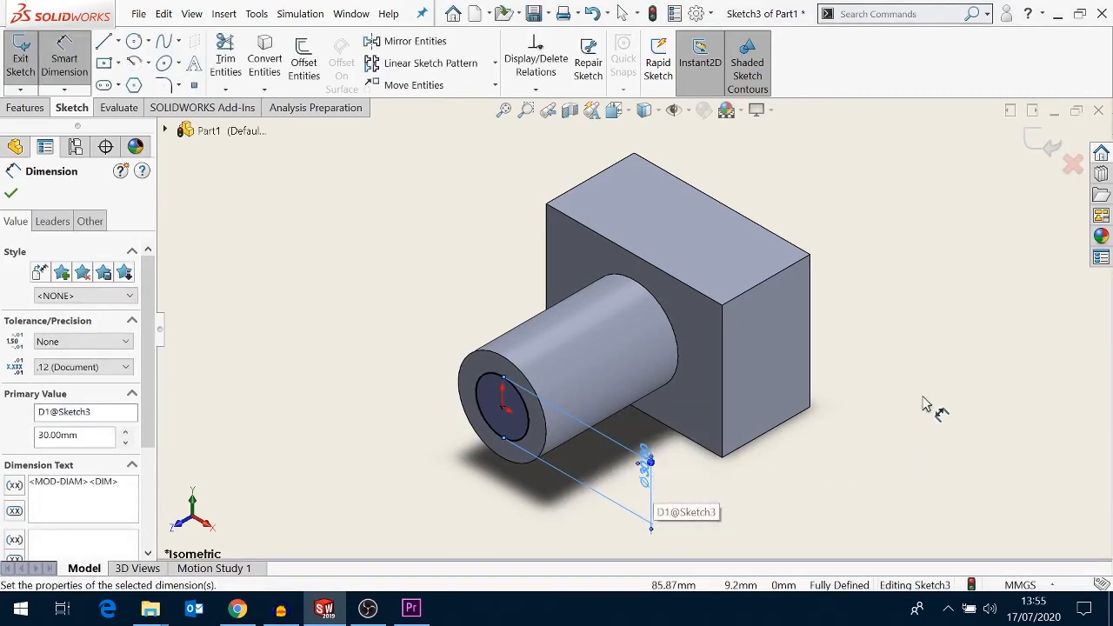
left_click(1050, 150)
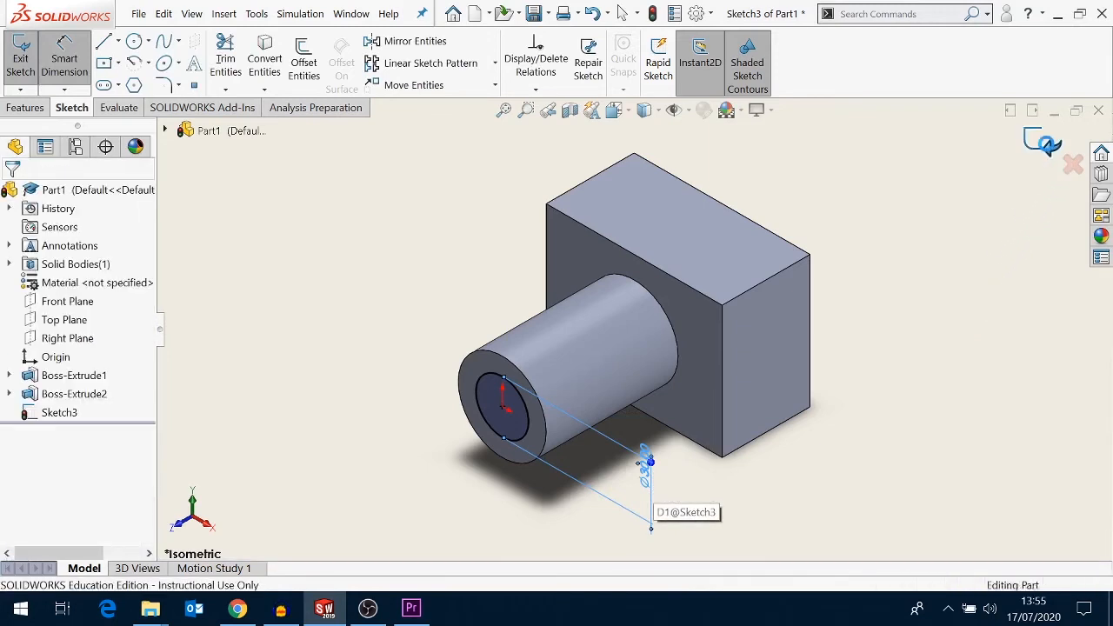
left_click(1046, 145)
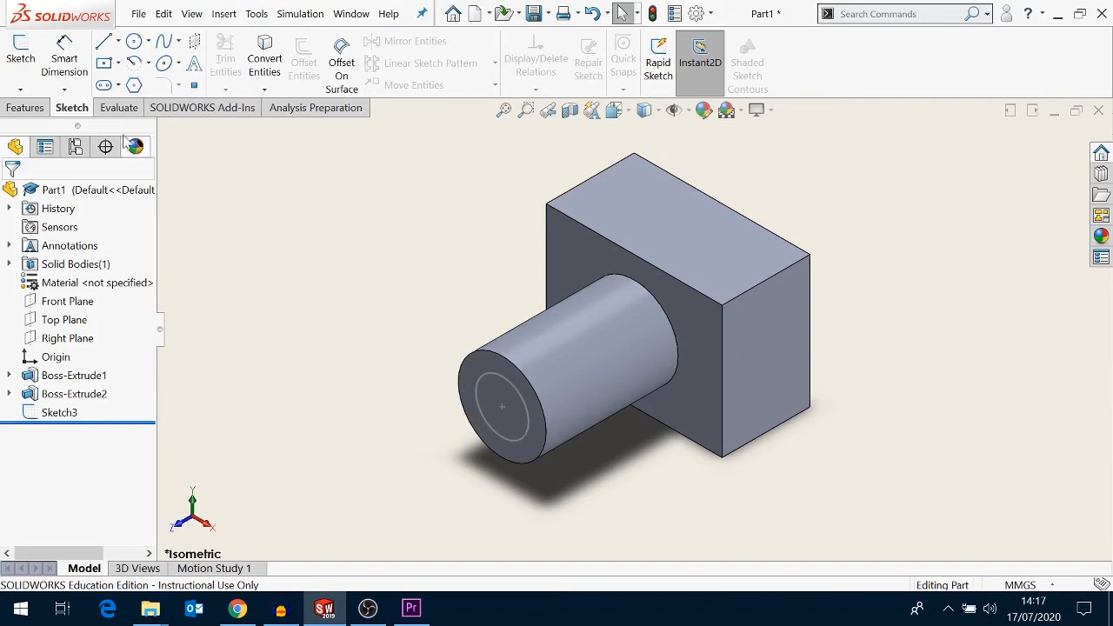
- Extrude the 30 mm circle sketch as a boss 75 mm long
left_click(34, 110)
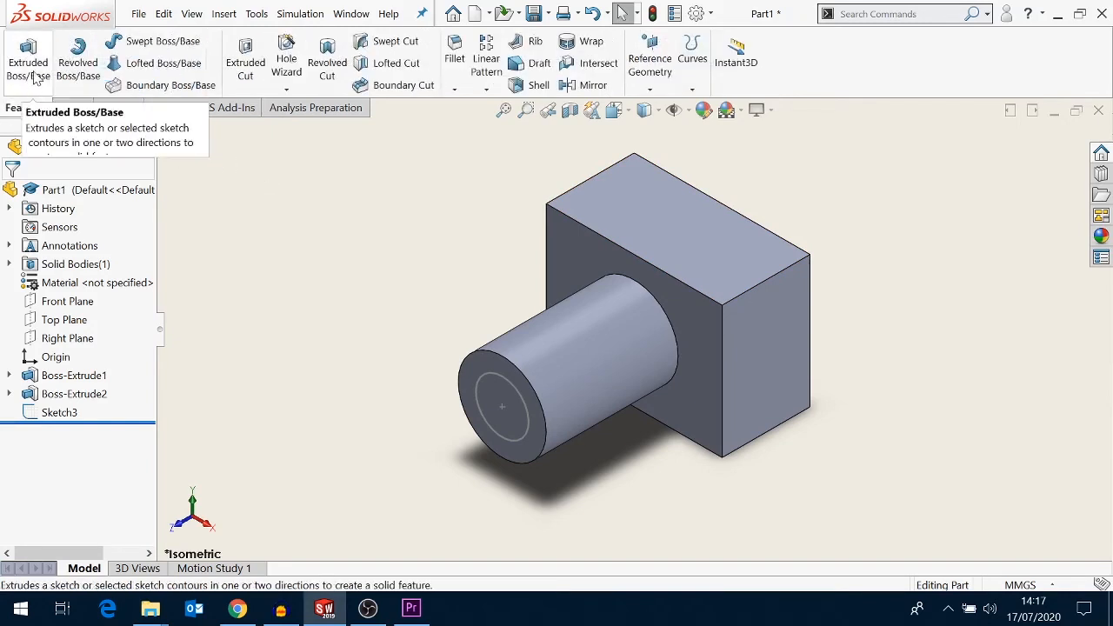
left_click(35, 76)
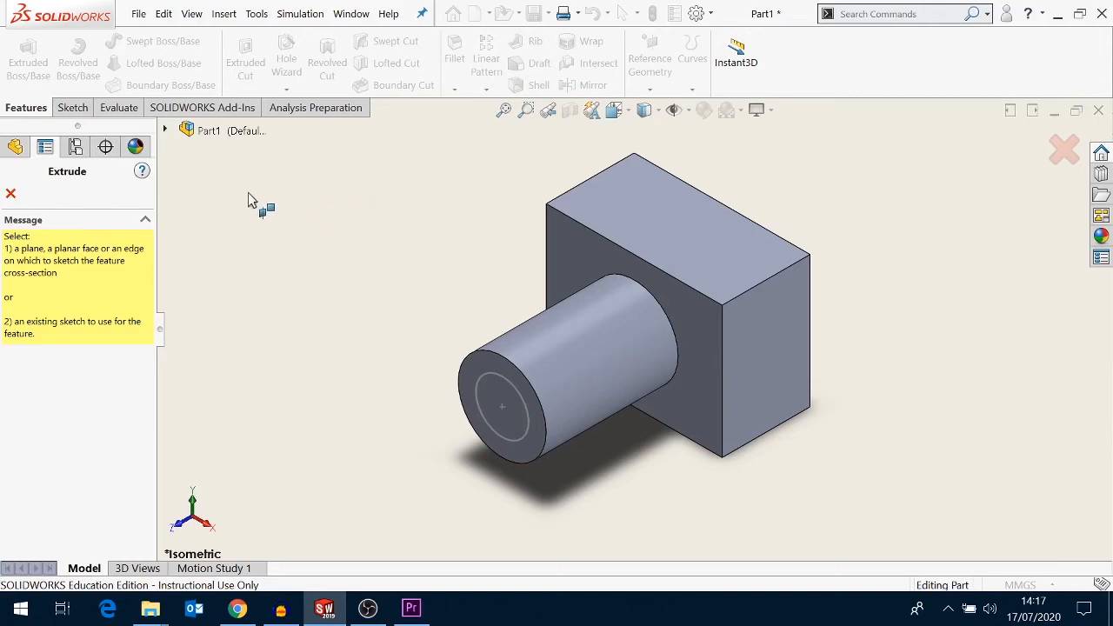
left_click(165, 129)
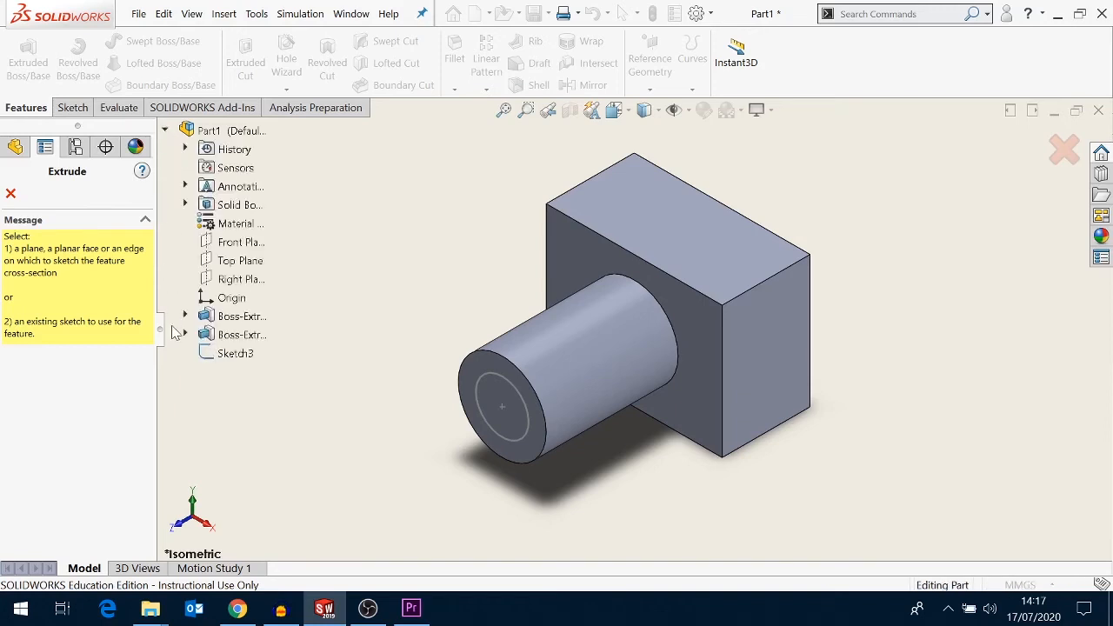
left_click(231, 355)
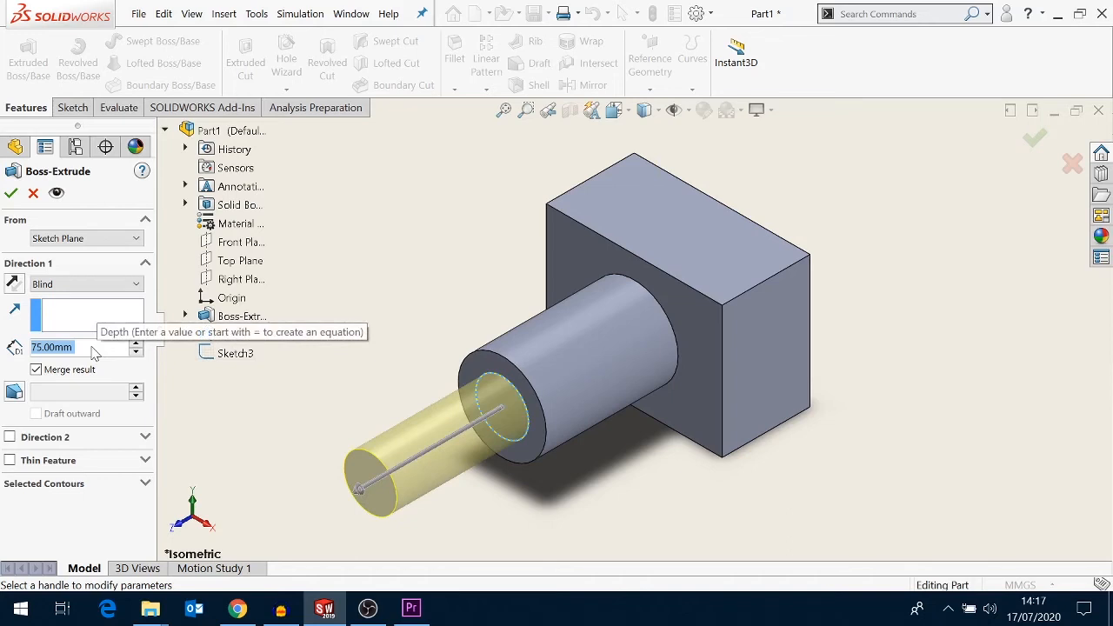
left_click(10, 193)
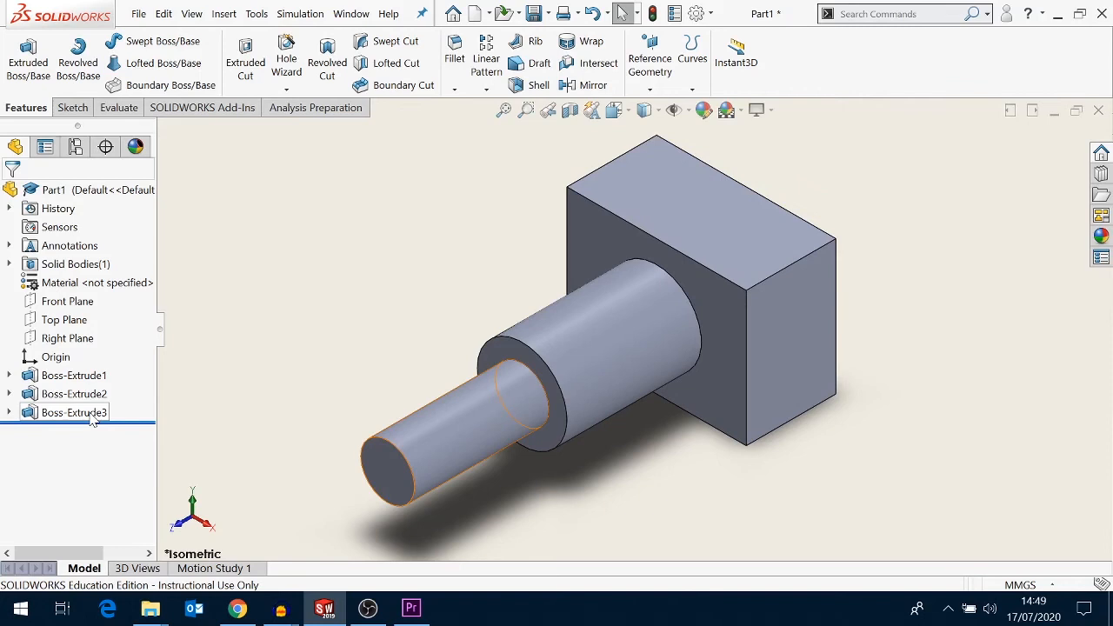
- Delete the third boss extrusion, keeping its sketch
right_click(93, 418)
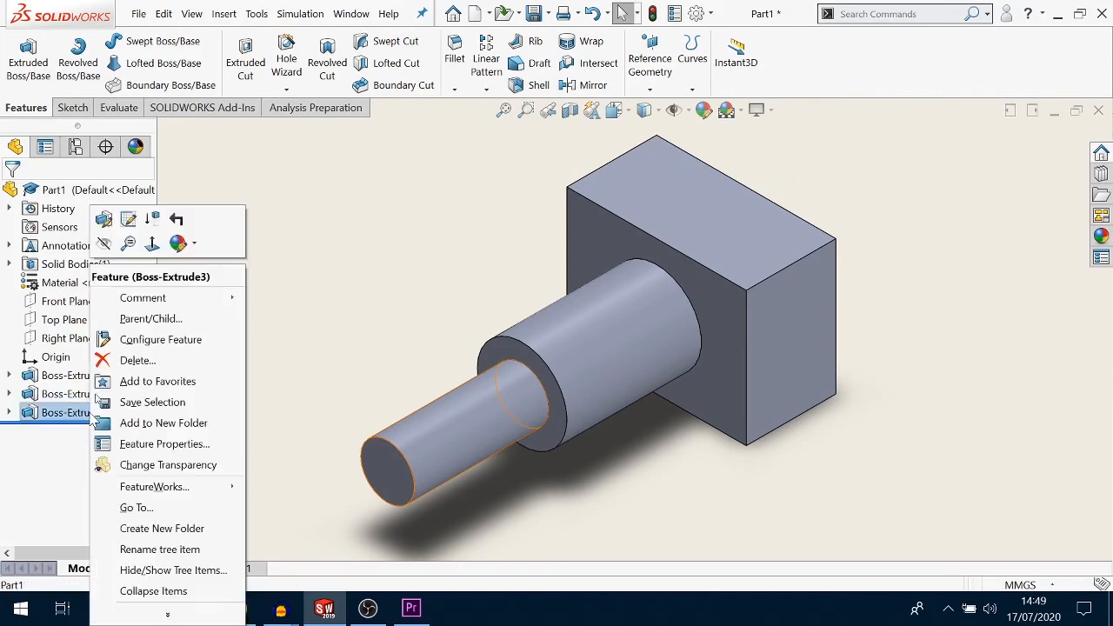
left_click(135, 361)
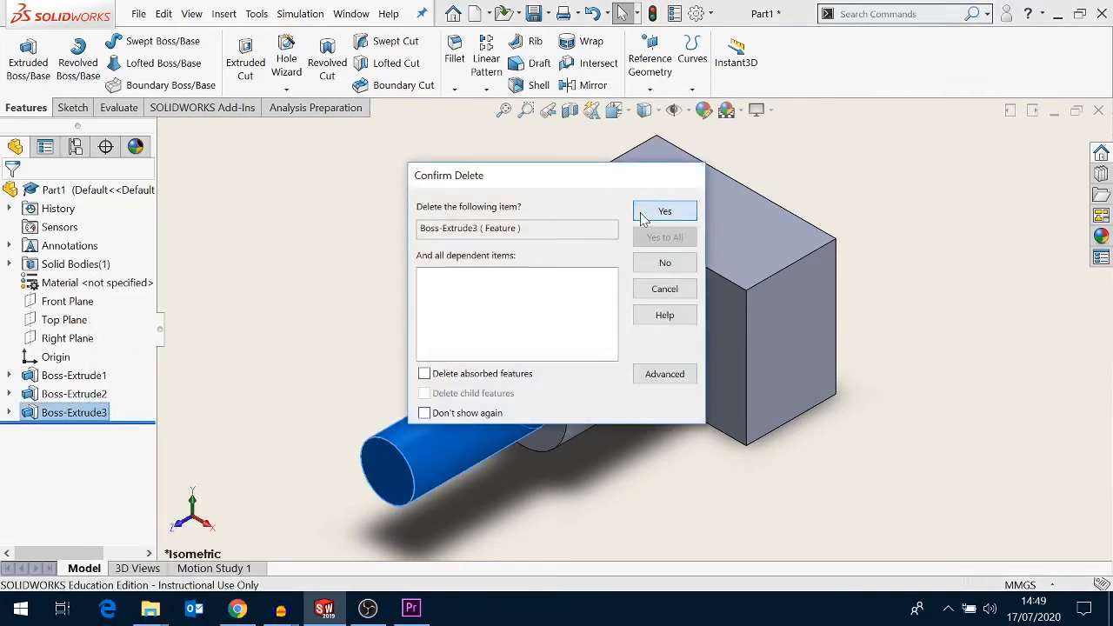
left_click(641, 219)
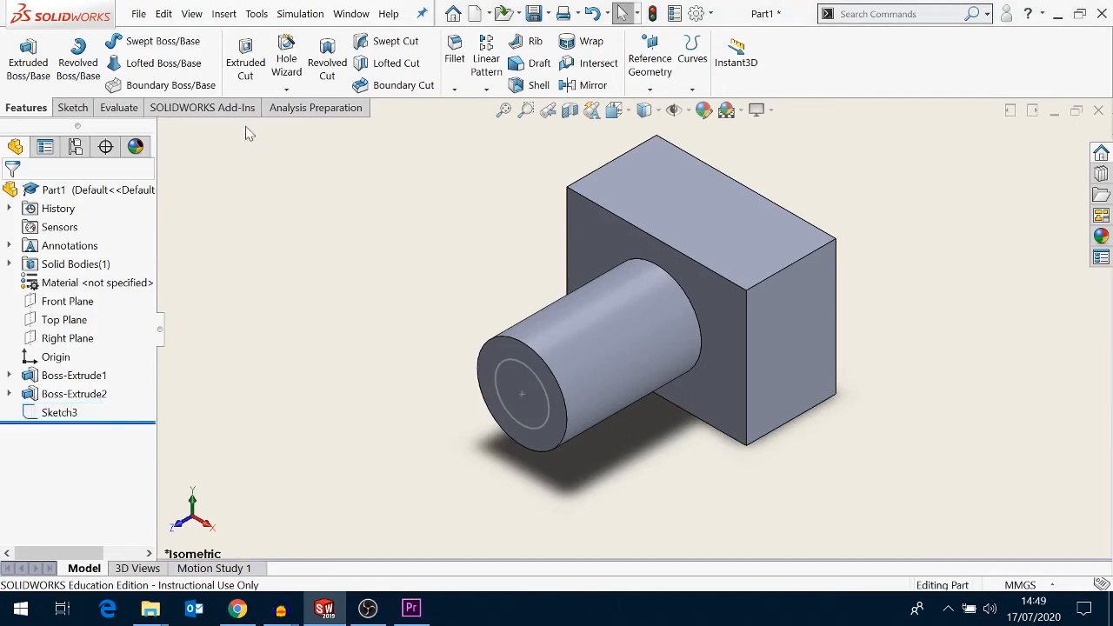
- Cut-extrude the 30 mm circle sketch into the boss end at the default 15 mm depth
left_click(235, 74)
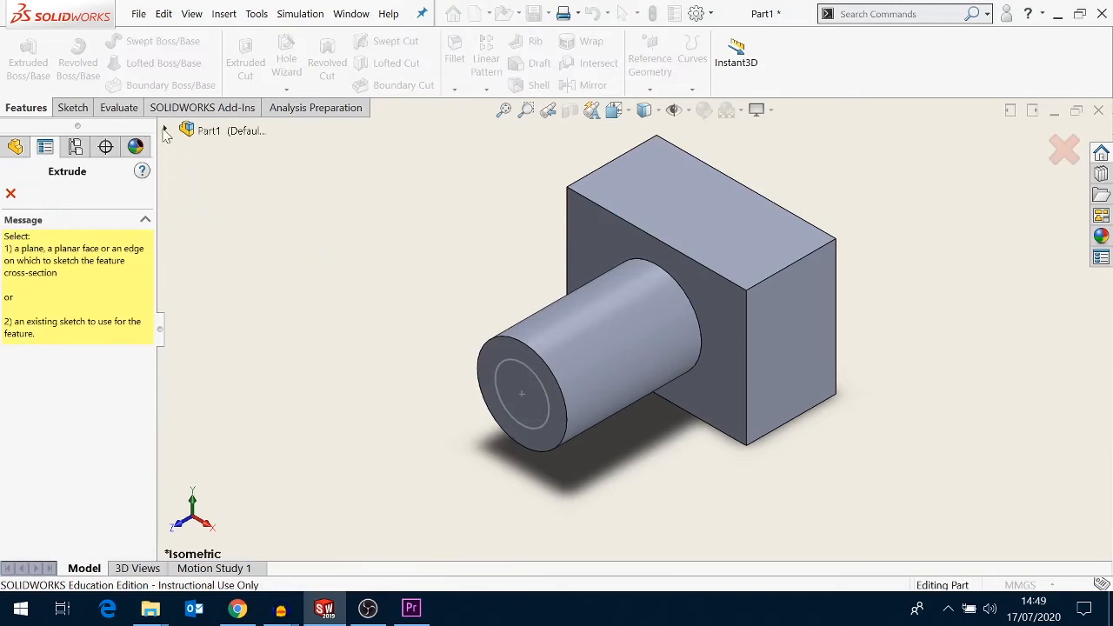
left_click(164, 130)
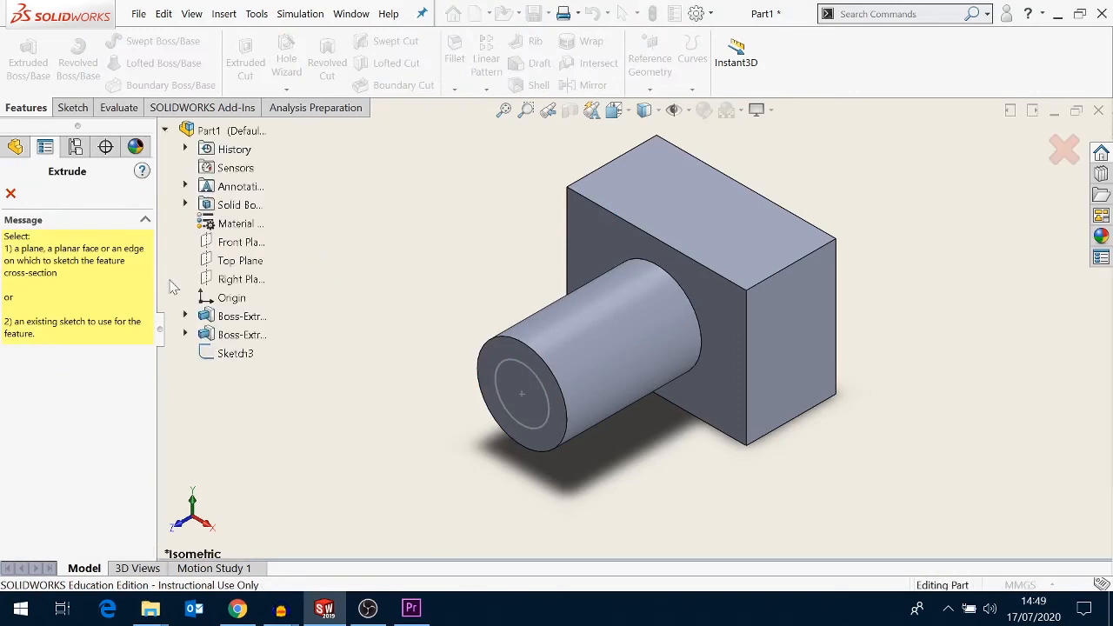
left_click(242, 356)
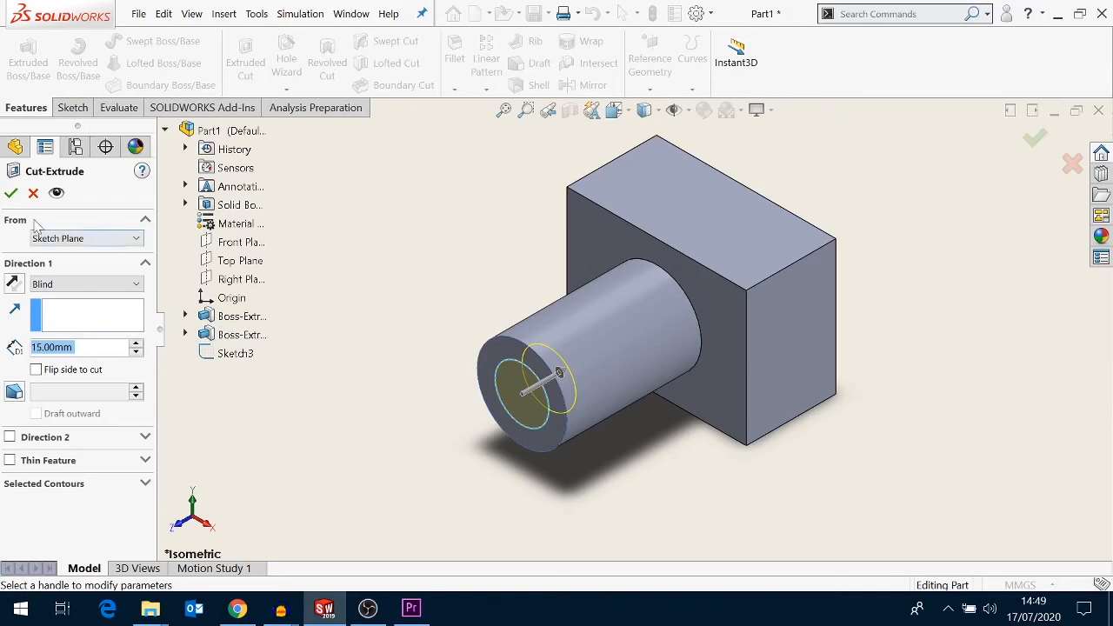
left_click(12, 195)
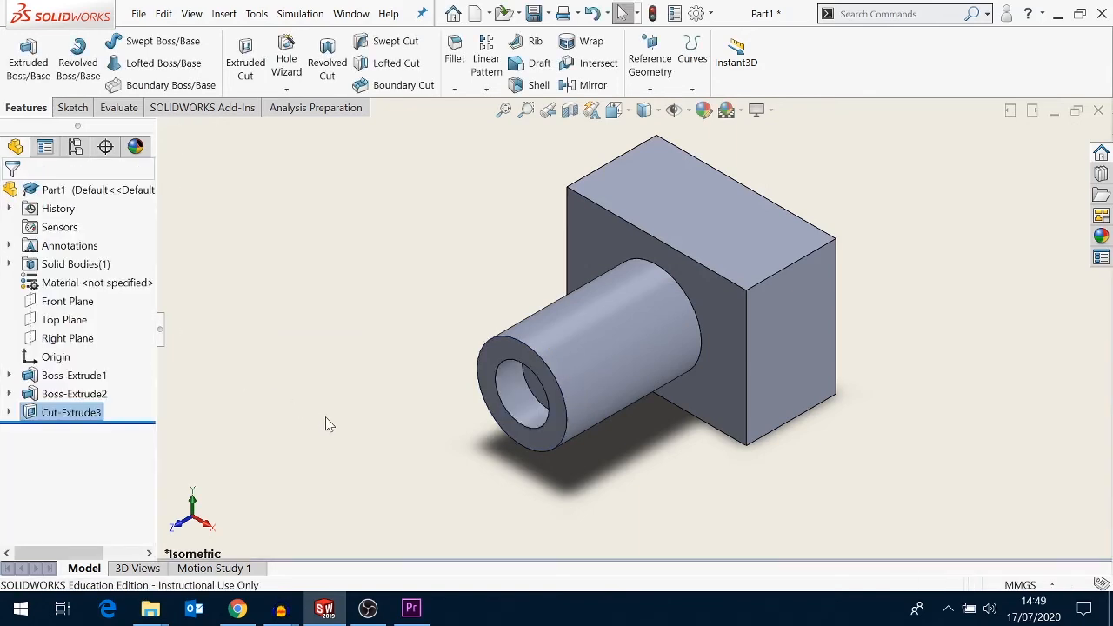
- Edit the cut so its end condition is Through All
key("Right")
key("Right")
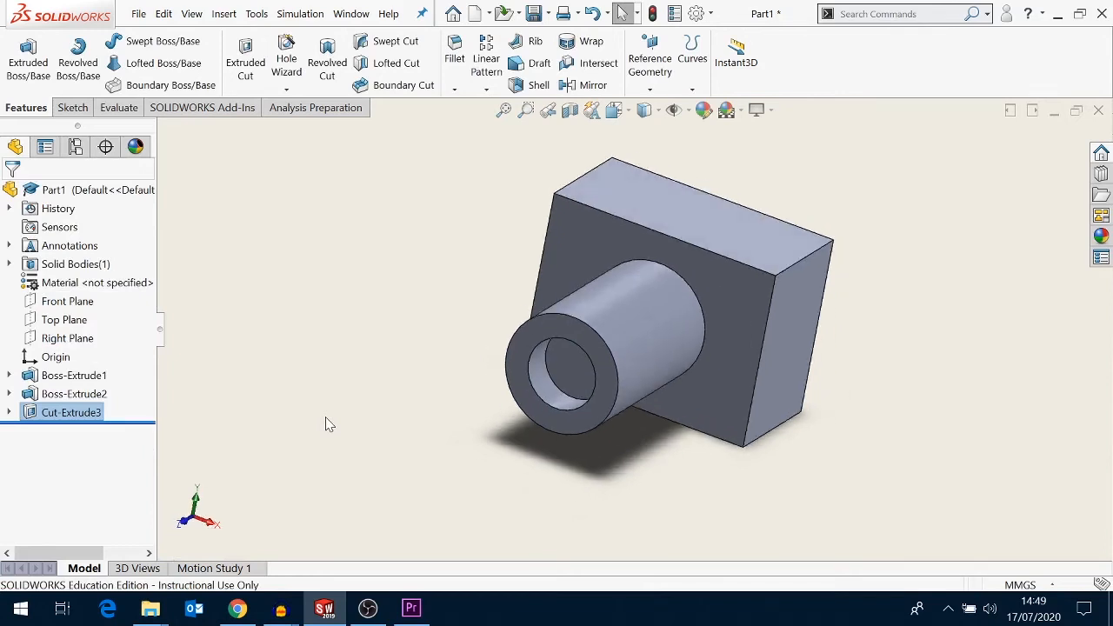
key("Up")
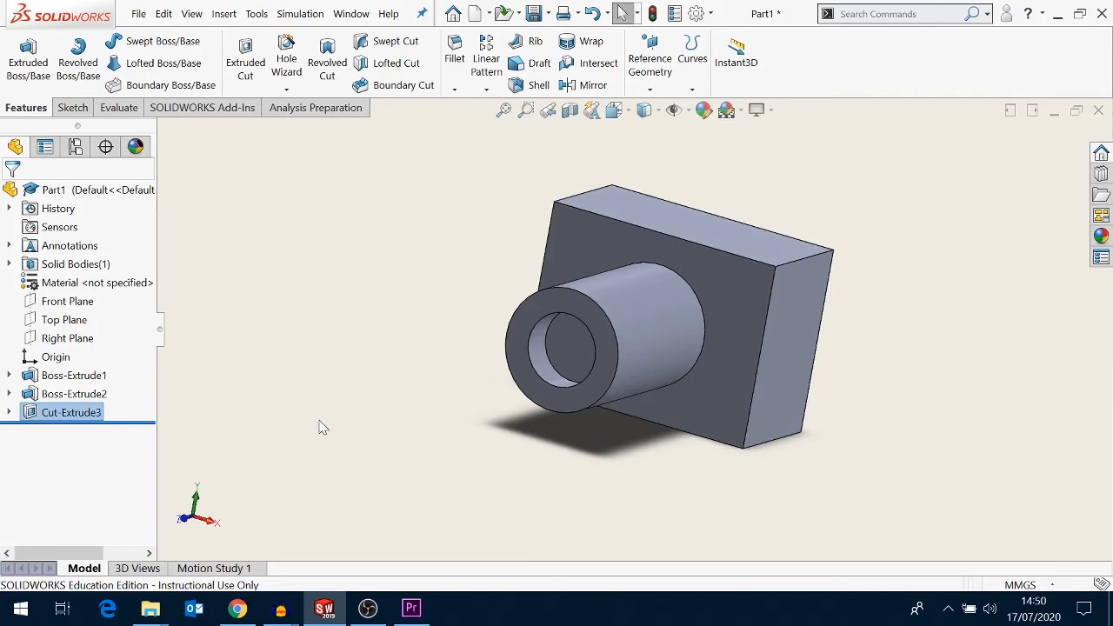
right_click(86, 421)
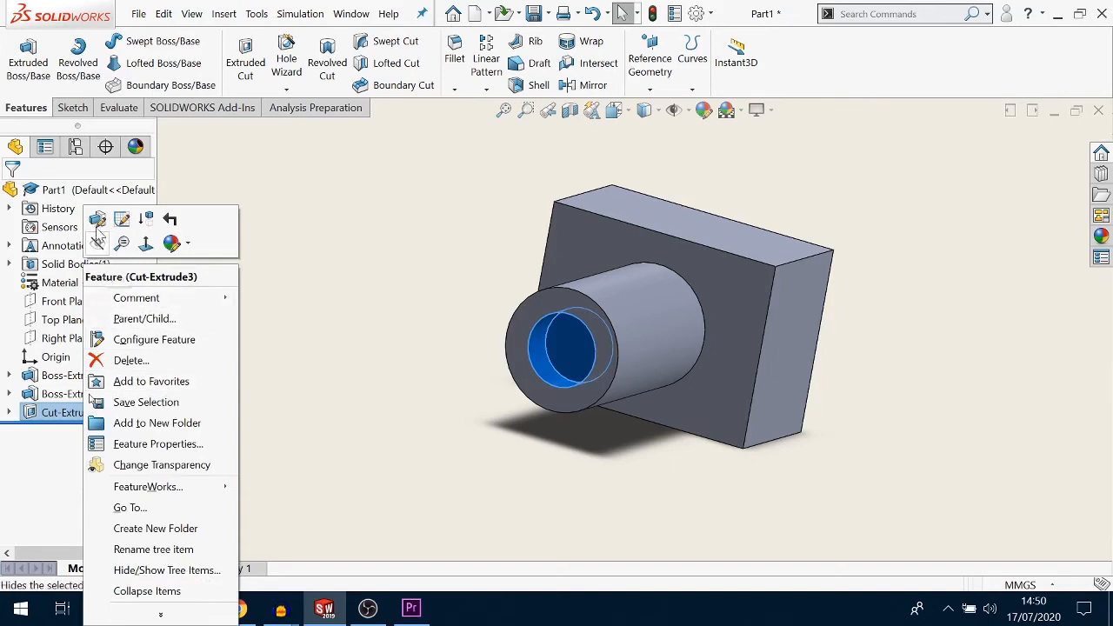
left_click(97, 220)
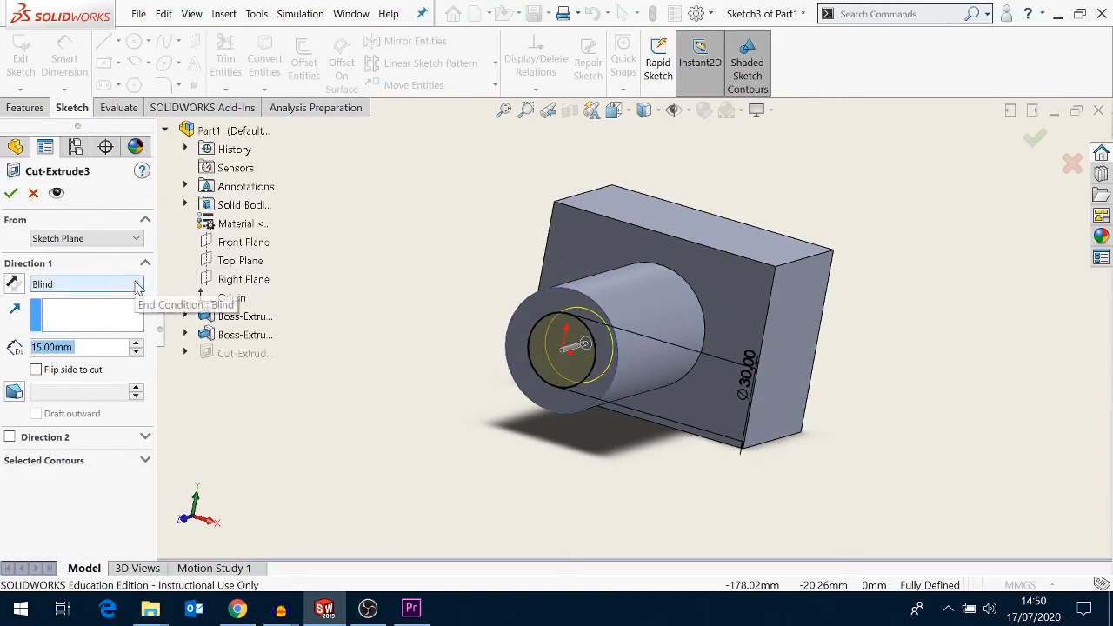
left_click(138, 286)
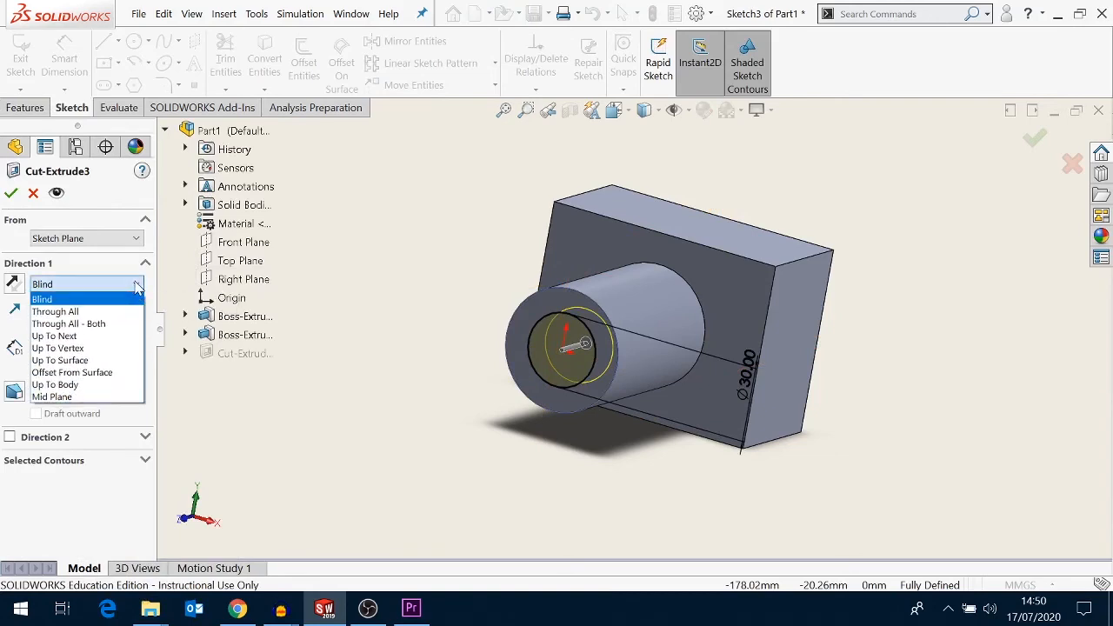
left_click(126, 311)
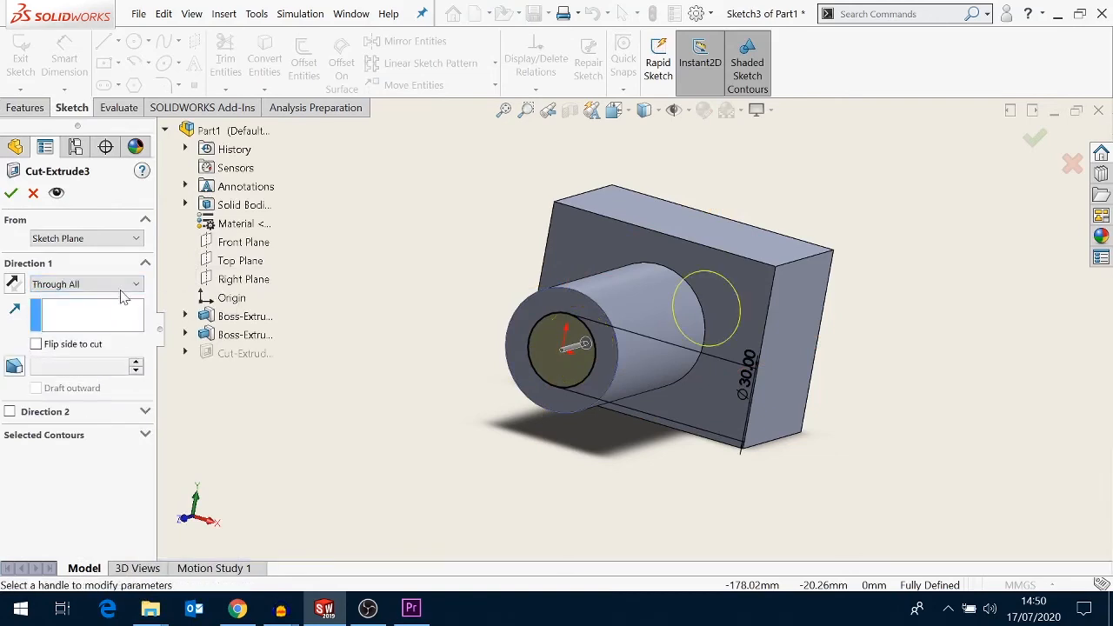
left_click(11, 195)
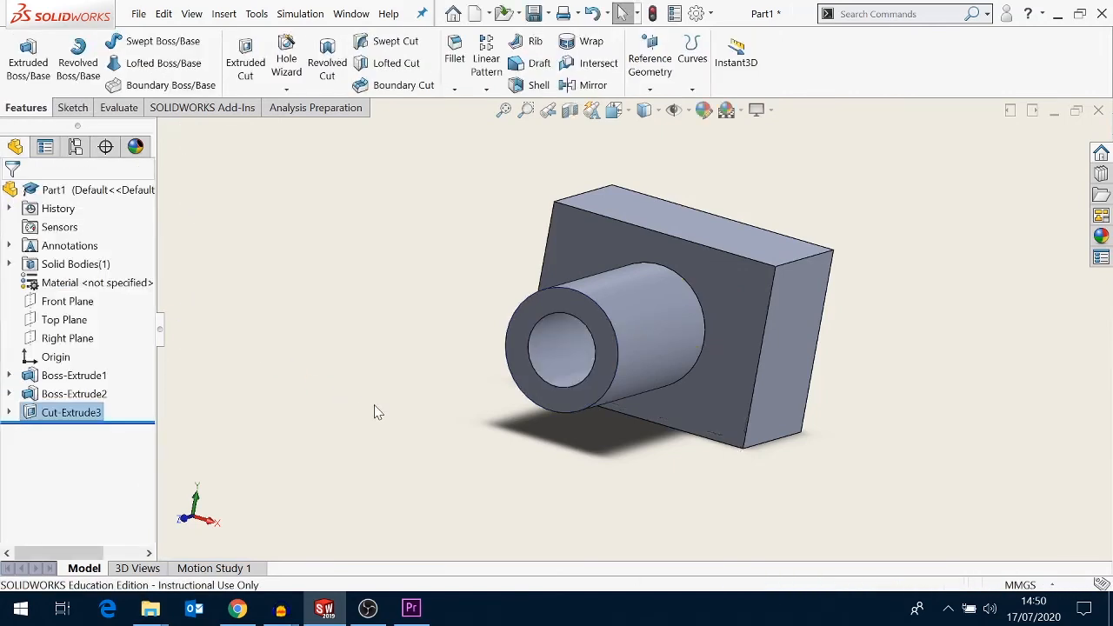
- Edit the block's base extrusion to a depth of 75 mm
middle_click_drag(375, 407, 375, 406)
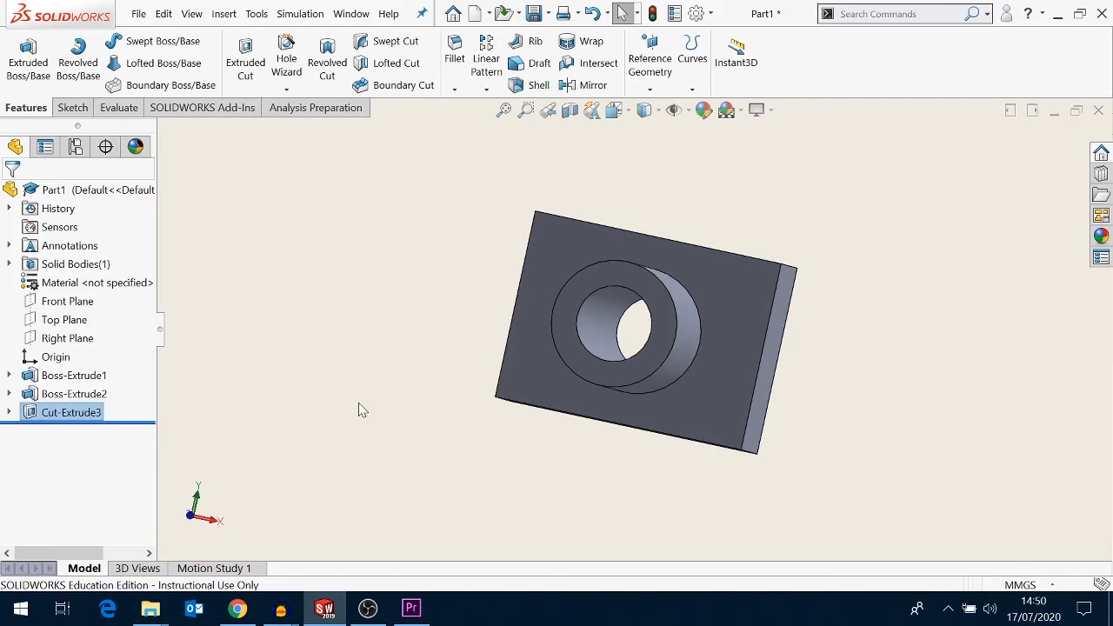
right_click(83, 380)
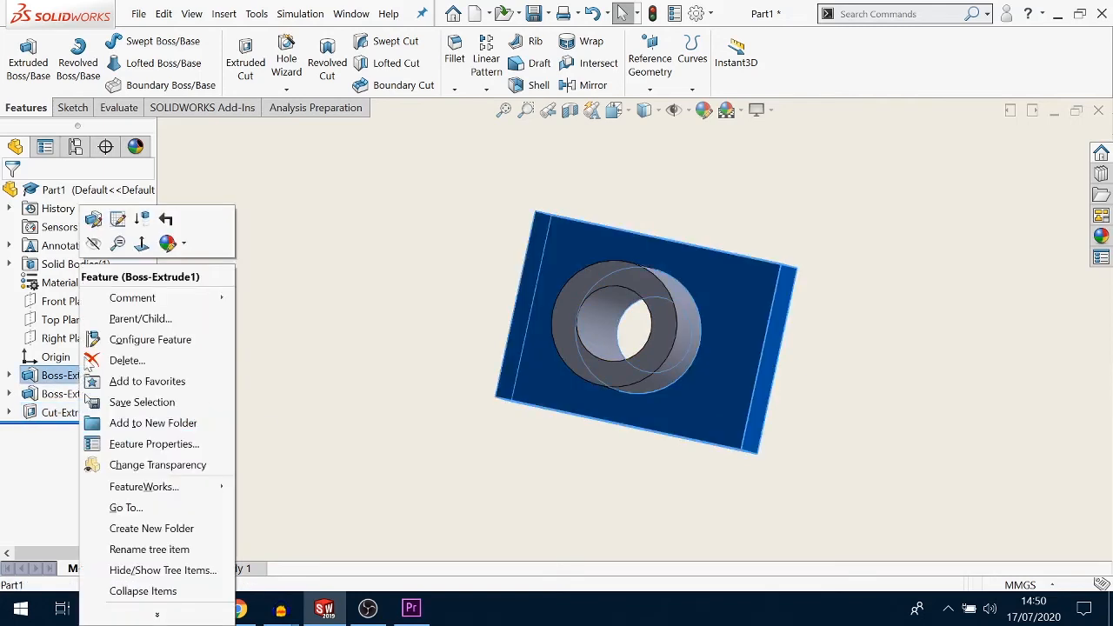
left_click(90, 219)
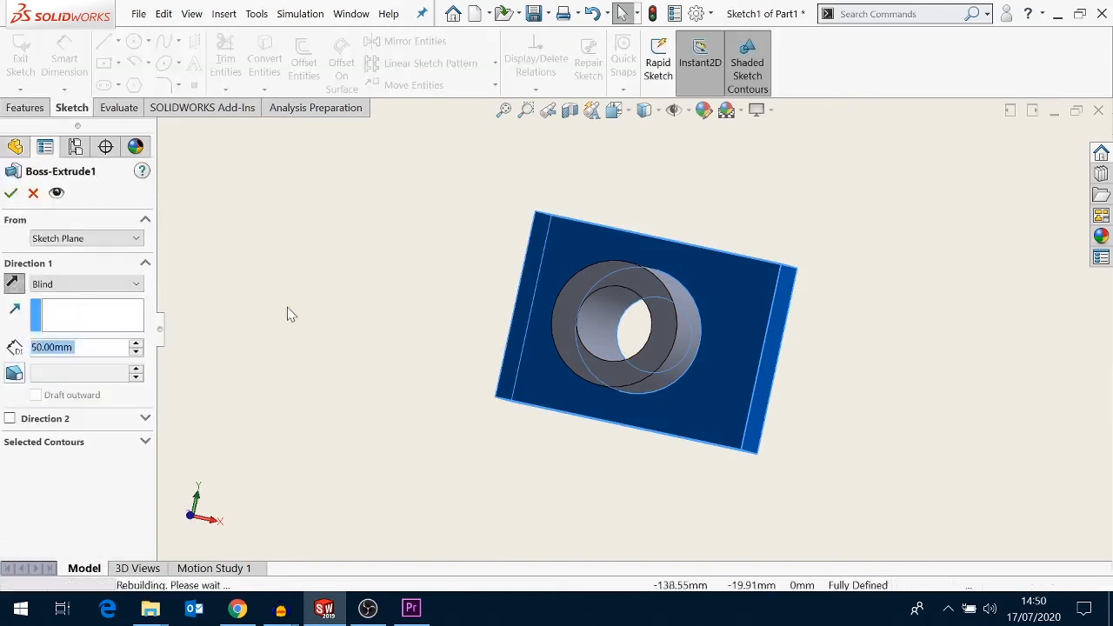
type("75")
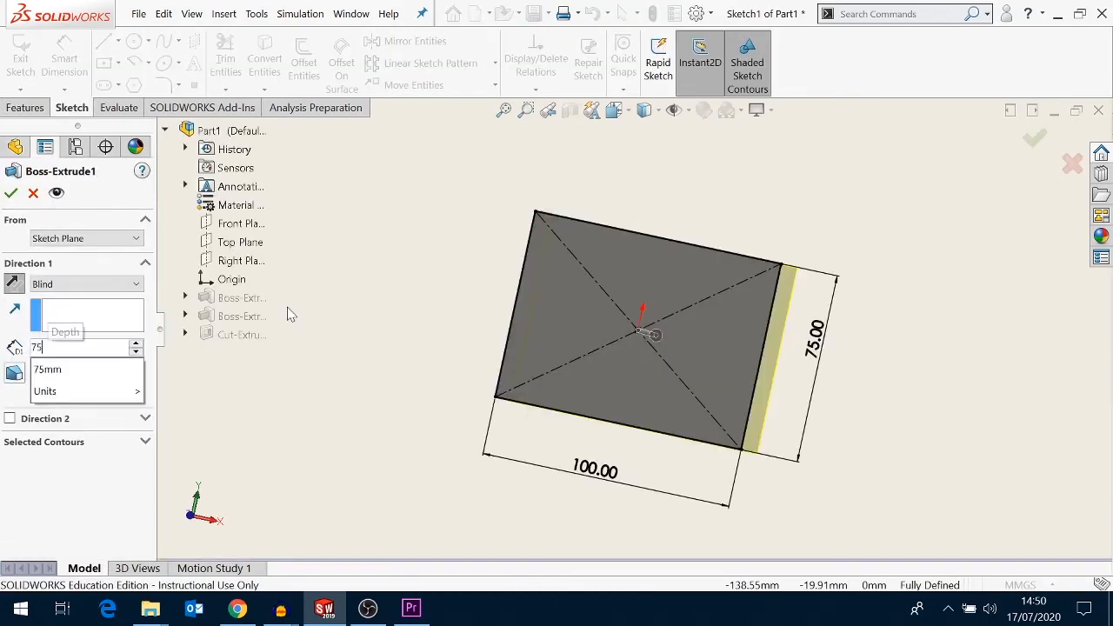
key("Return")
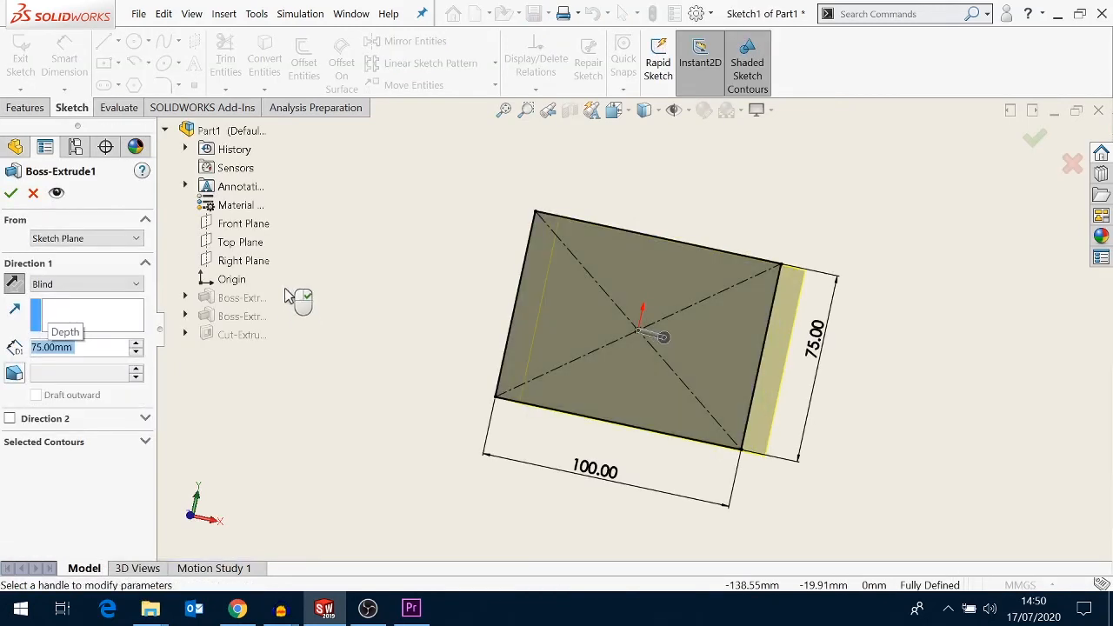
left_click(11, 192)
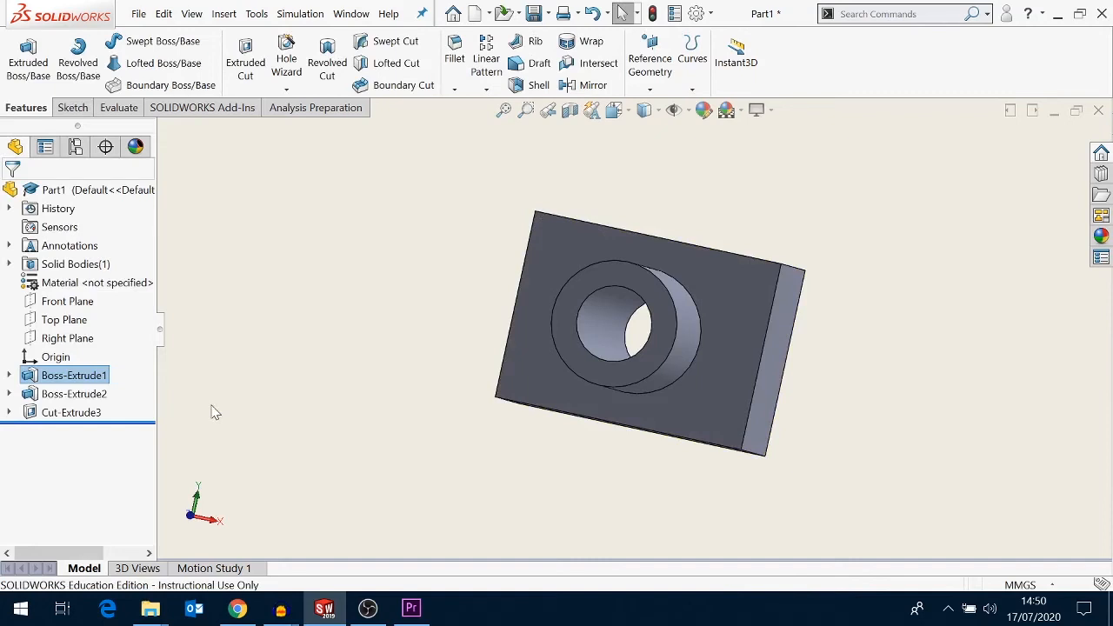
- Edit the cylindrical boss extrusion to a length of 125 mm
right_click(87, 394)
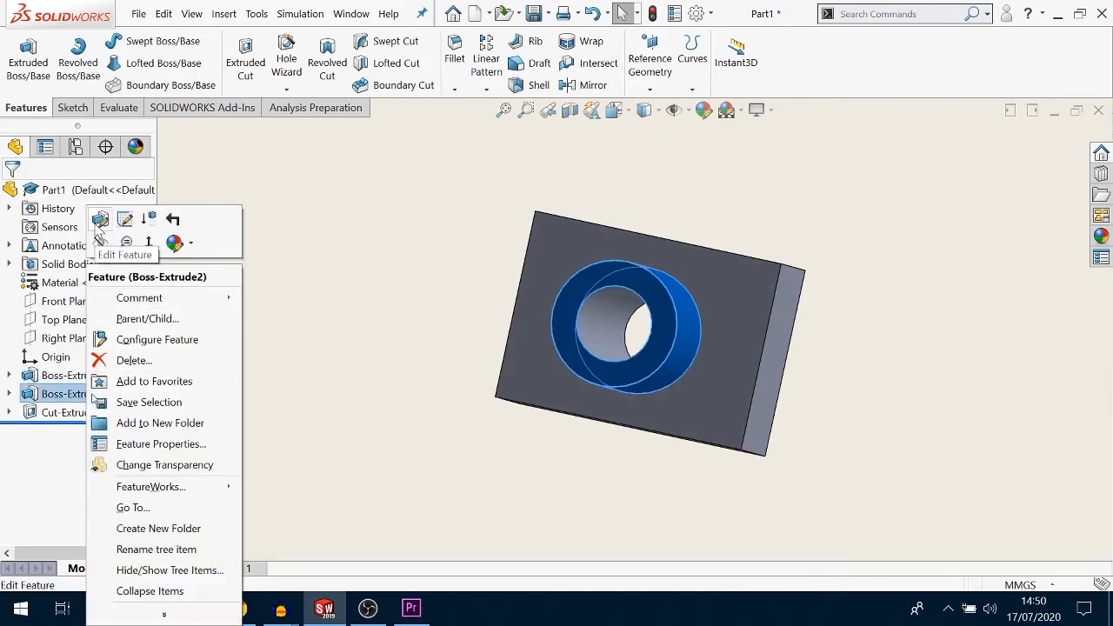
left_click(100, 220)
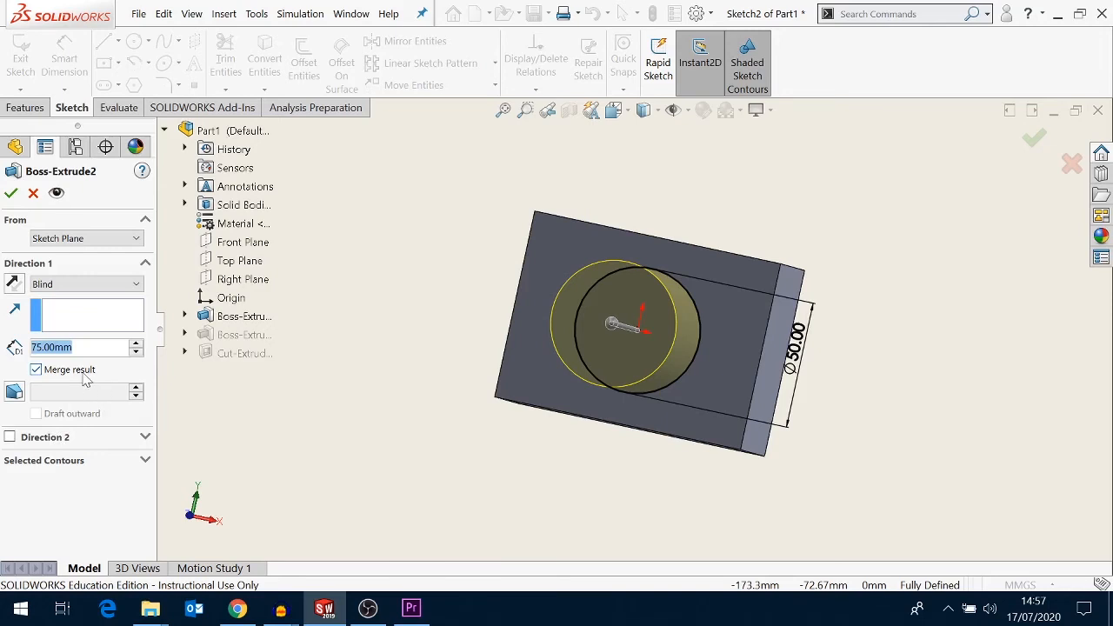
type("125")
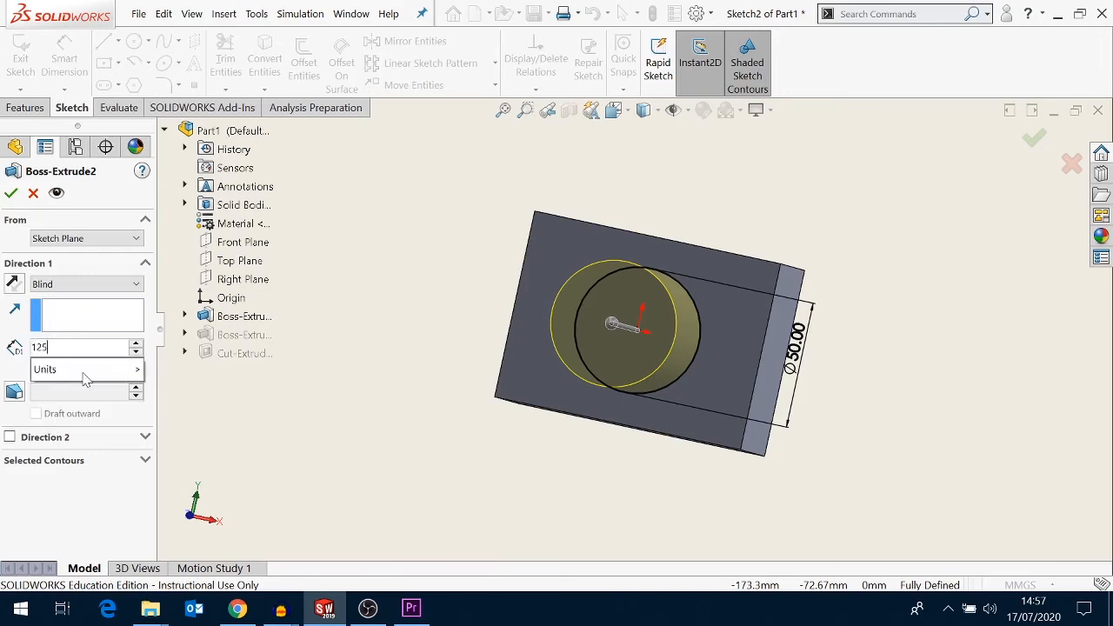
key("Return")
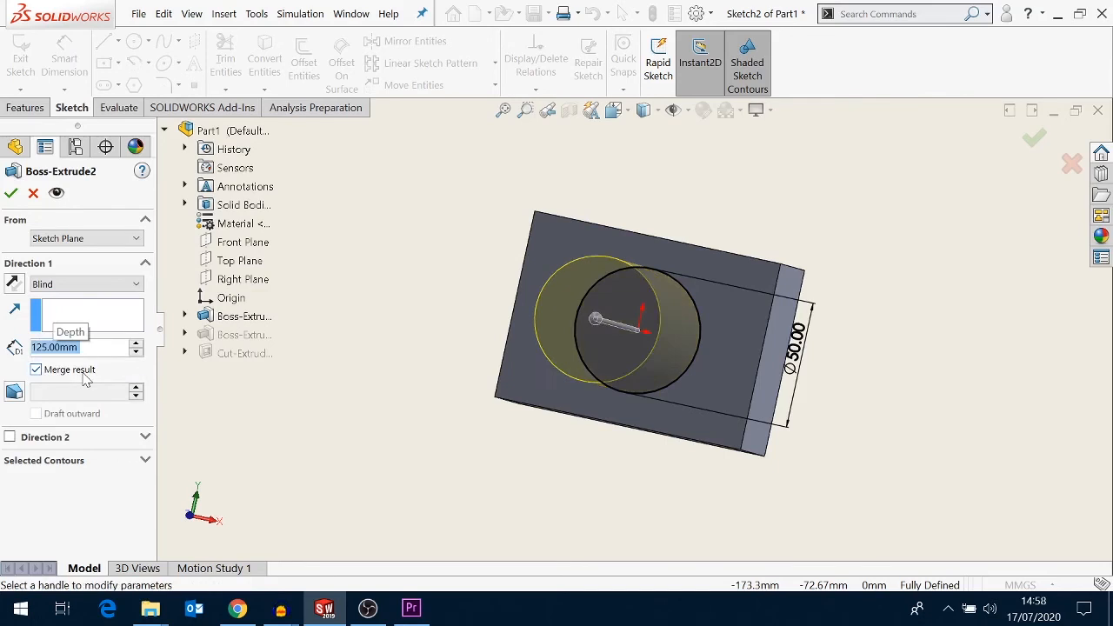
left_click(10, 193)
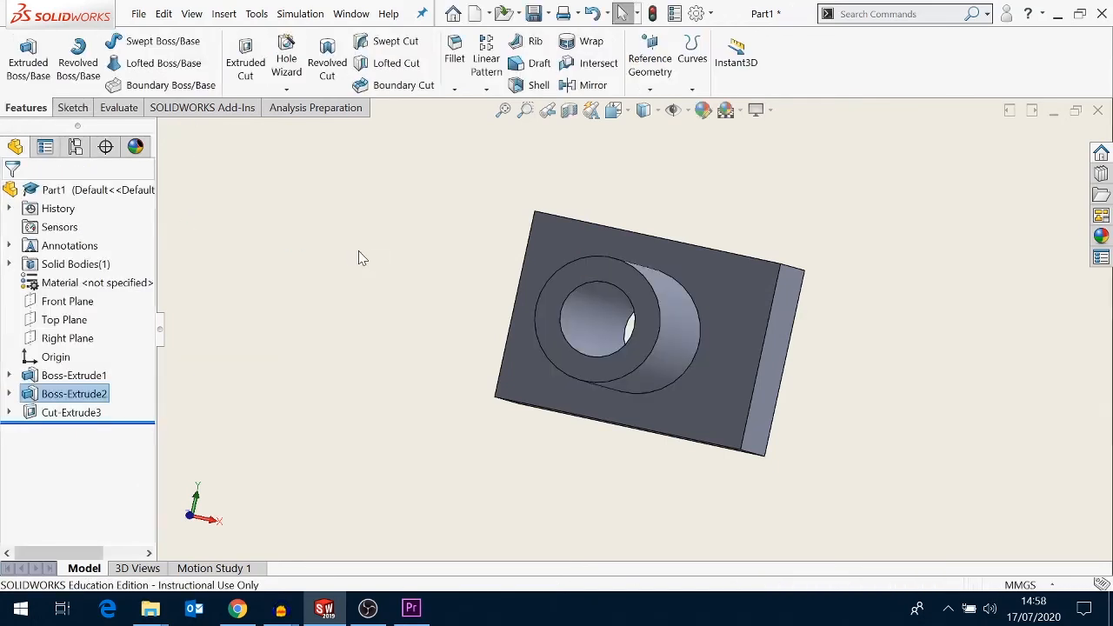
- Orbit around the model to inspect the through hole, then return to the isometric view
key("Left")
key("Left")
key("Left")
key("Left")
key("Left")
key("Left")
key("Left")
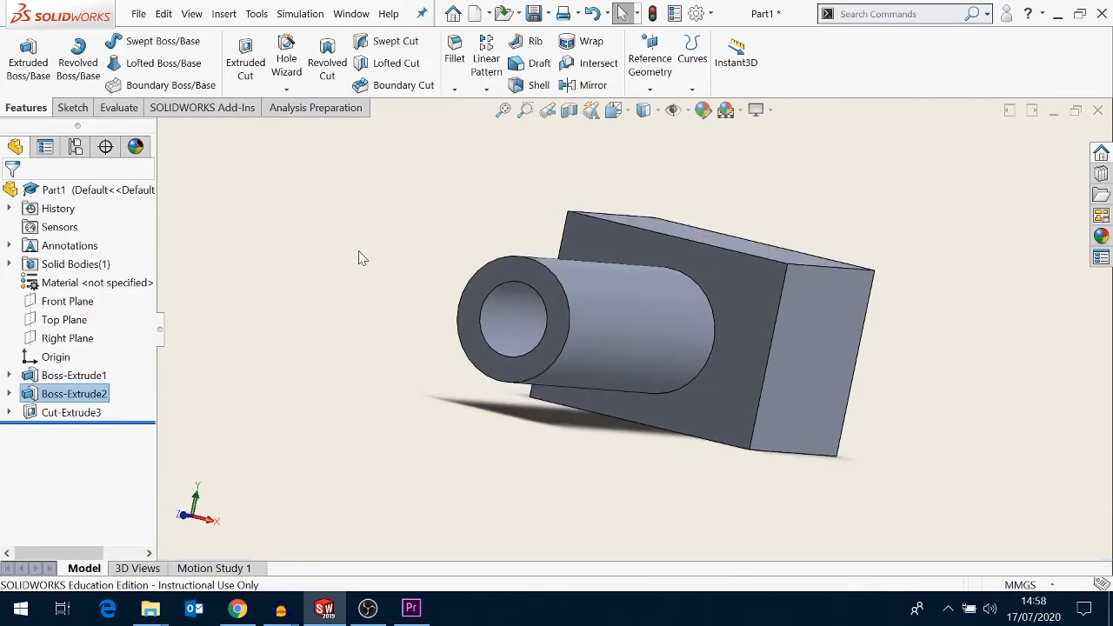
key("Left")
key("Left")
key("Left")
key("Left")
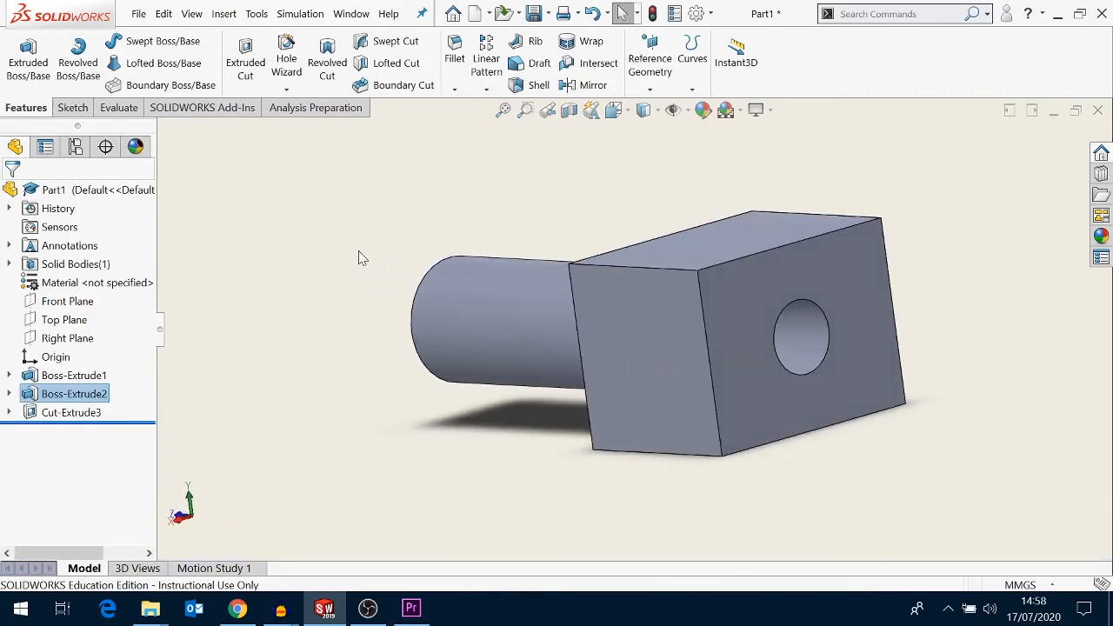
key("space")
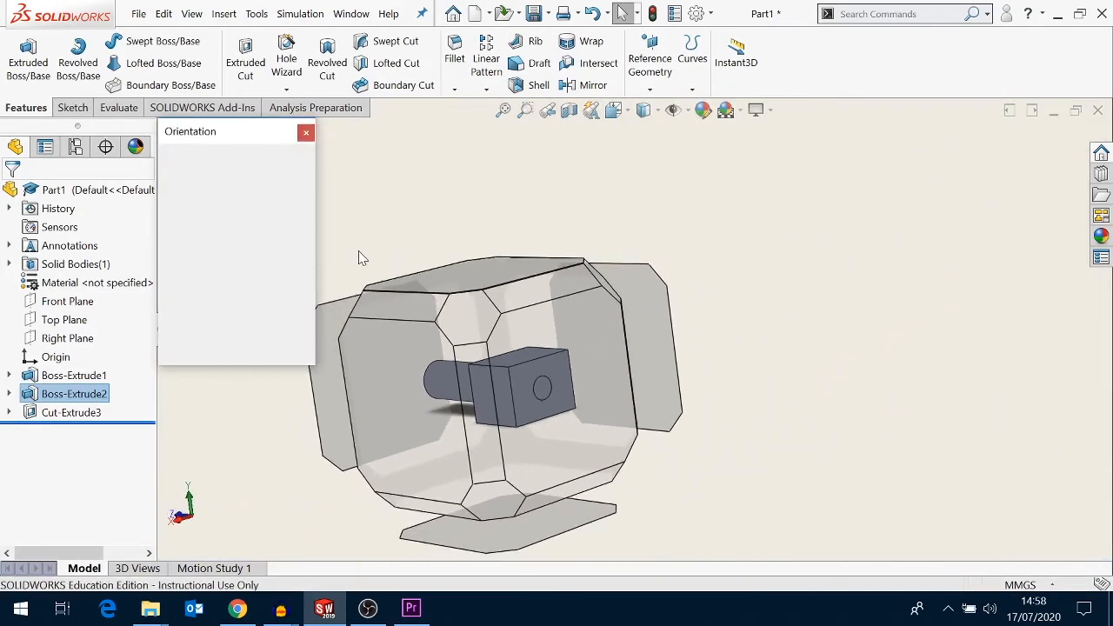
left_click(309, 182)
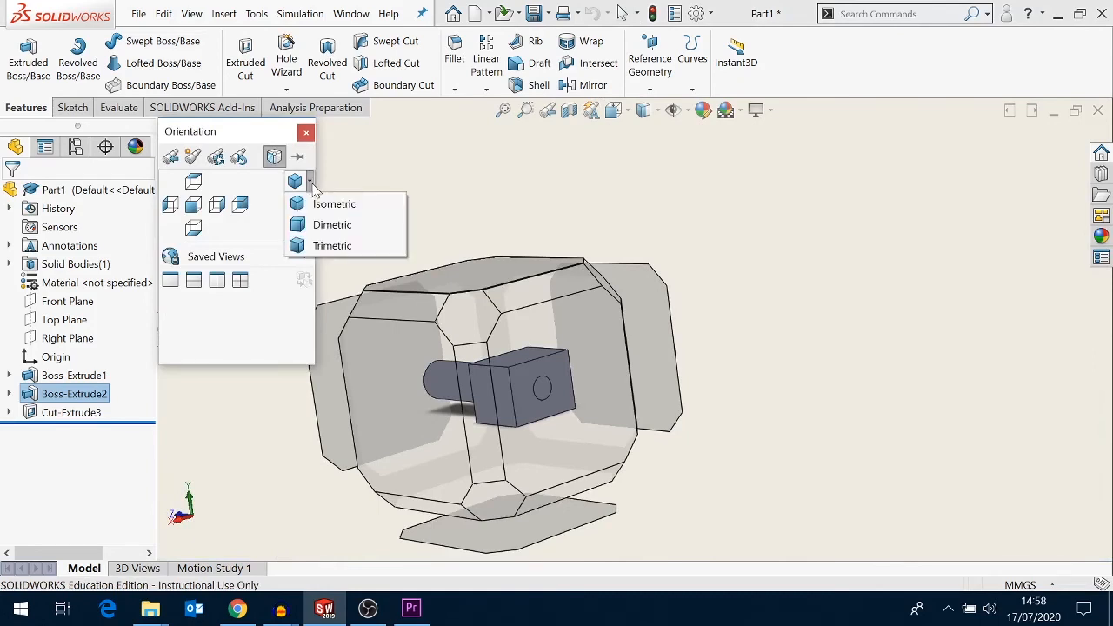
left_click(324, 205)
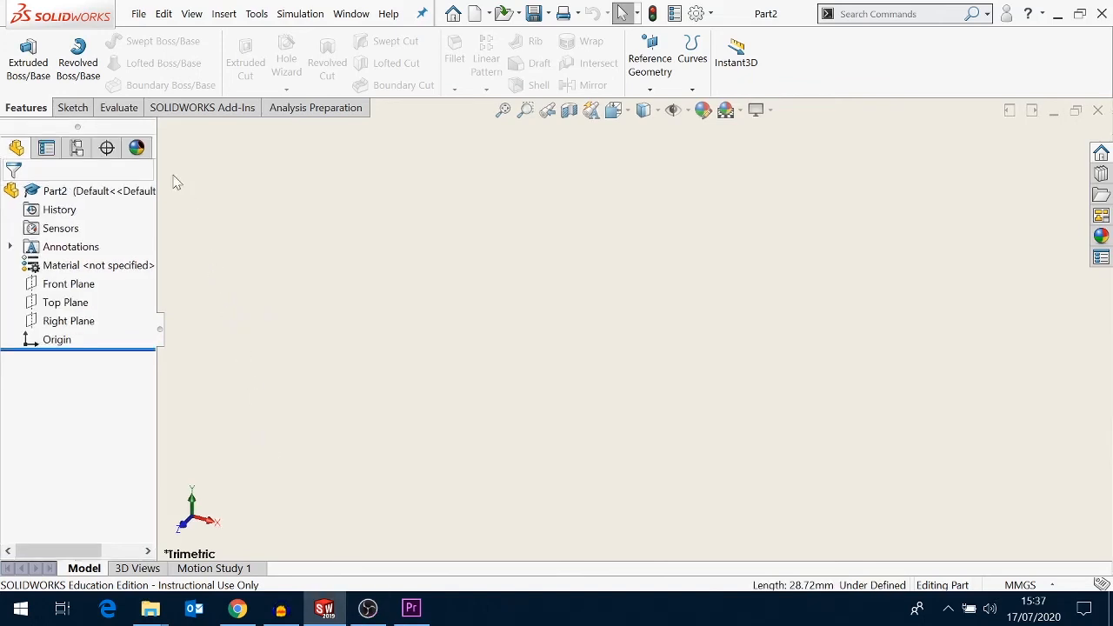
- Start a Revolve in the new part and sketch a corner rectangle from the origin on the Front Plane
left_click(77, 64)
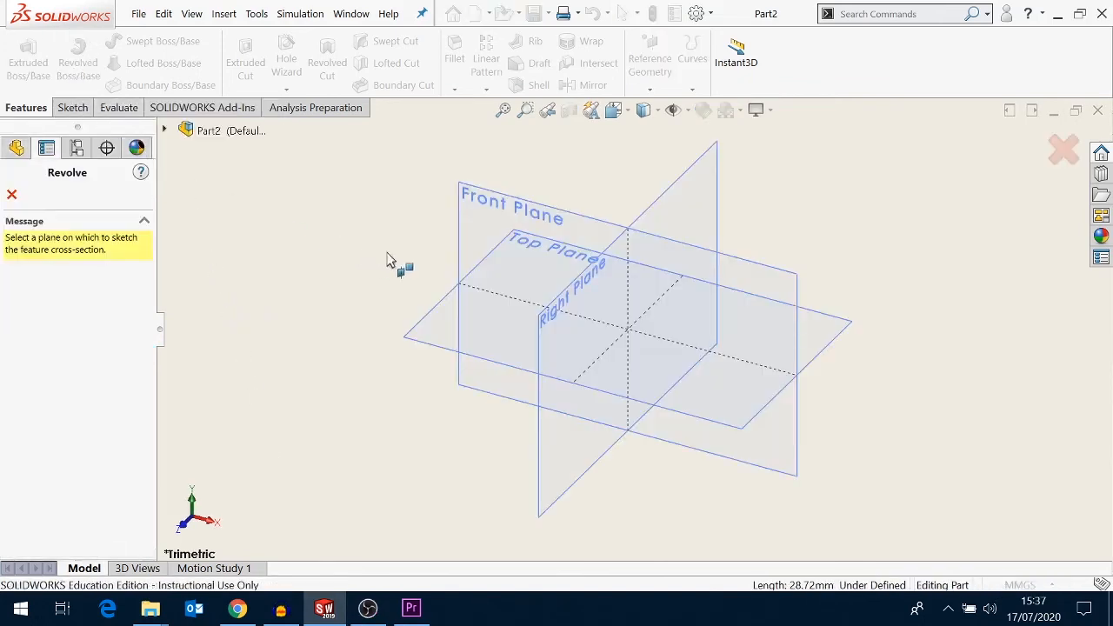
left_click(459, 249)
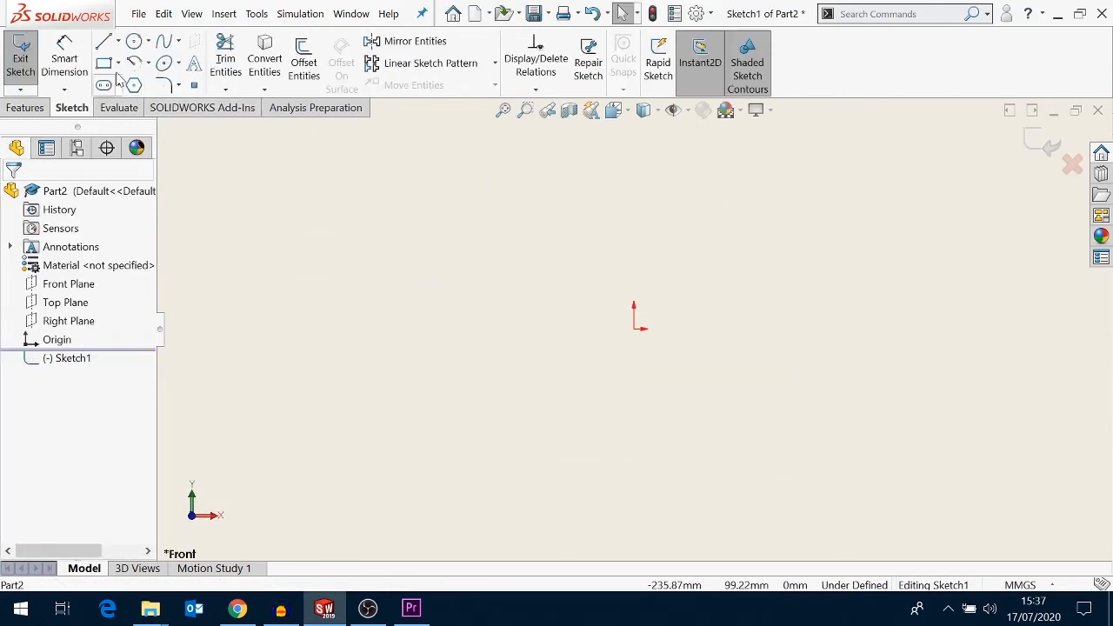
left_click(117, 64)
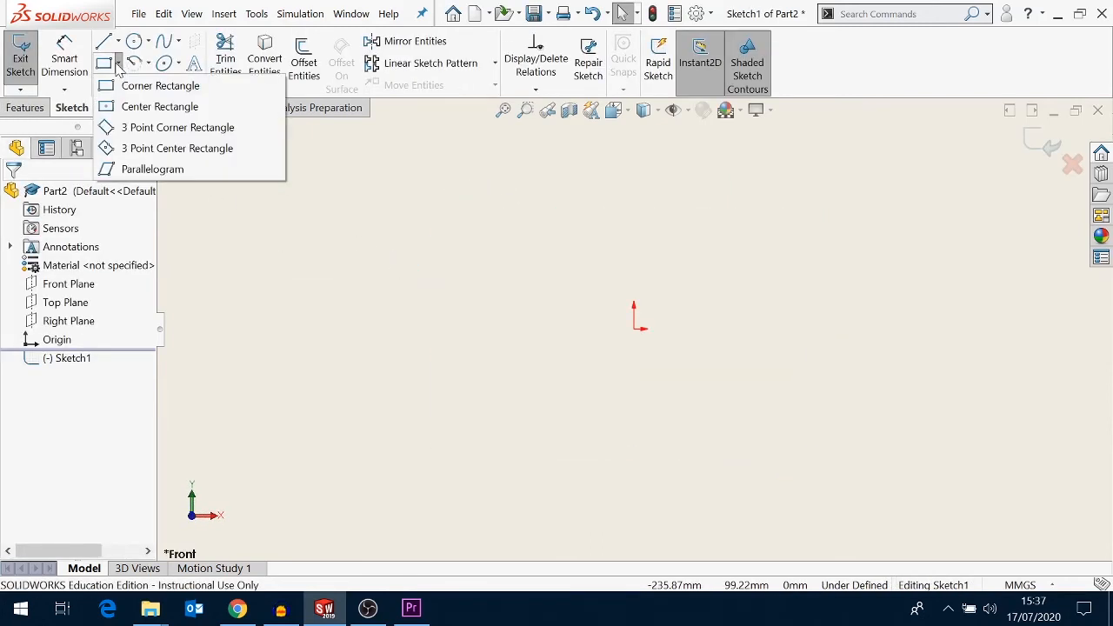
left_click(129, 85)
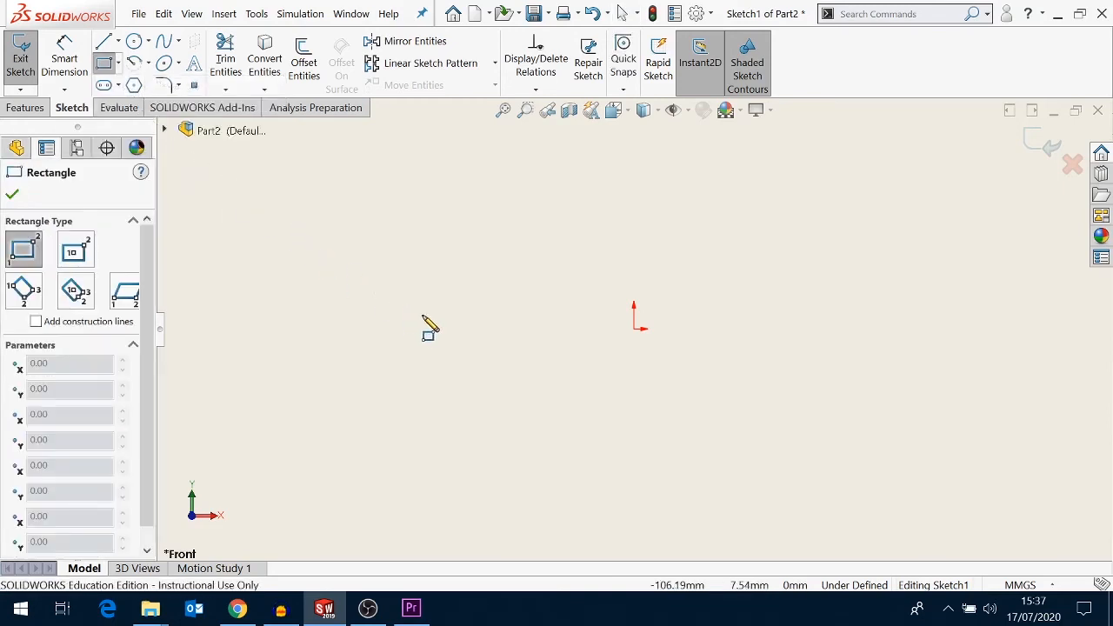
left_click(634, 329)
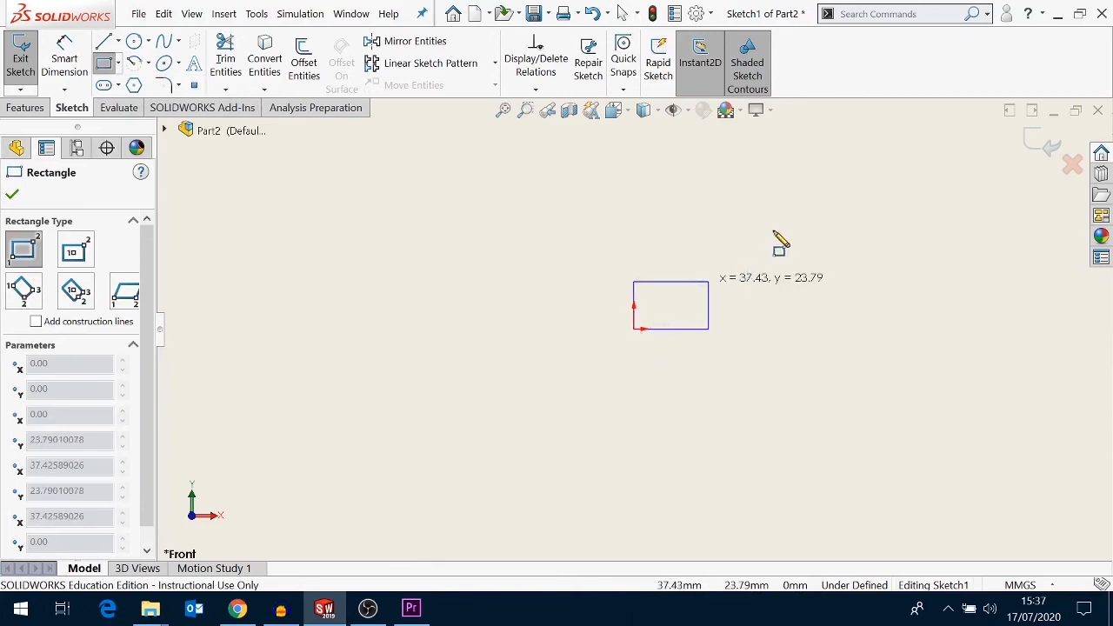
left_click(788, 217)
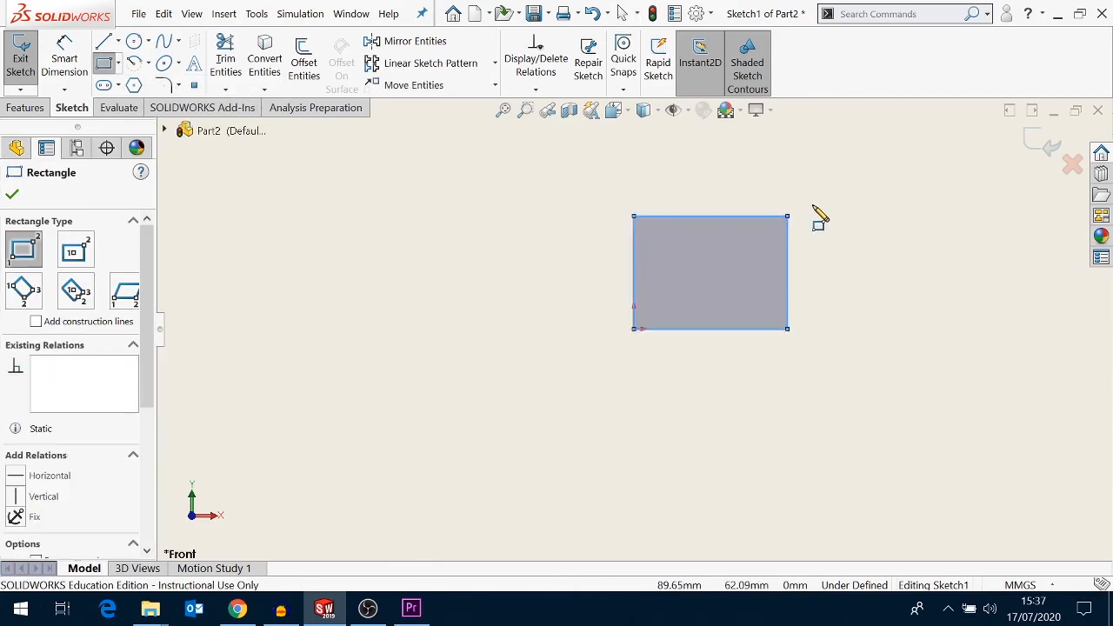
right_click(815, 214)
left_click(835, 218)
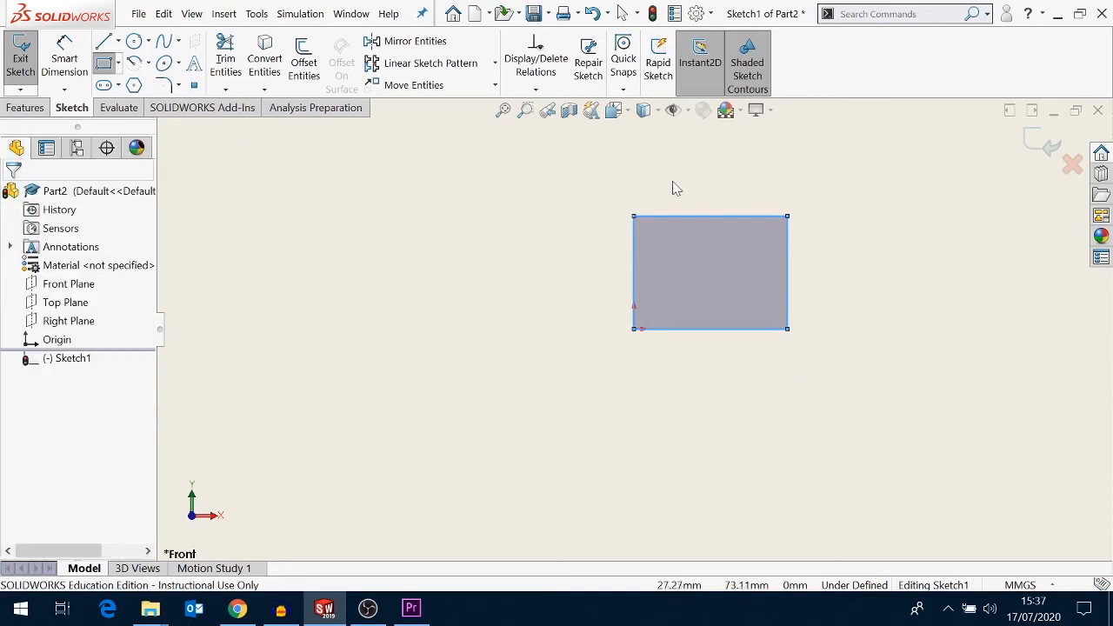
- Dimension the rectangle's bottom width and right side height to 50 mm each
left_click(64, 59)
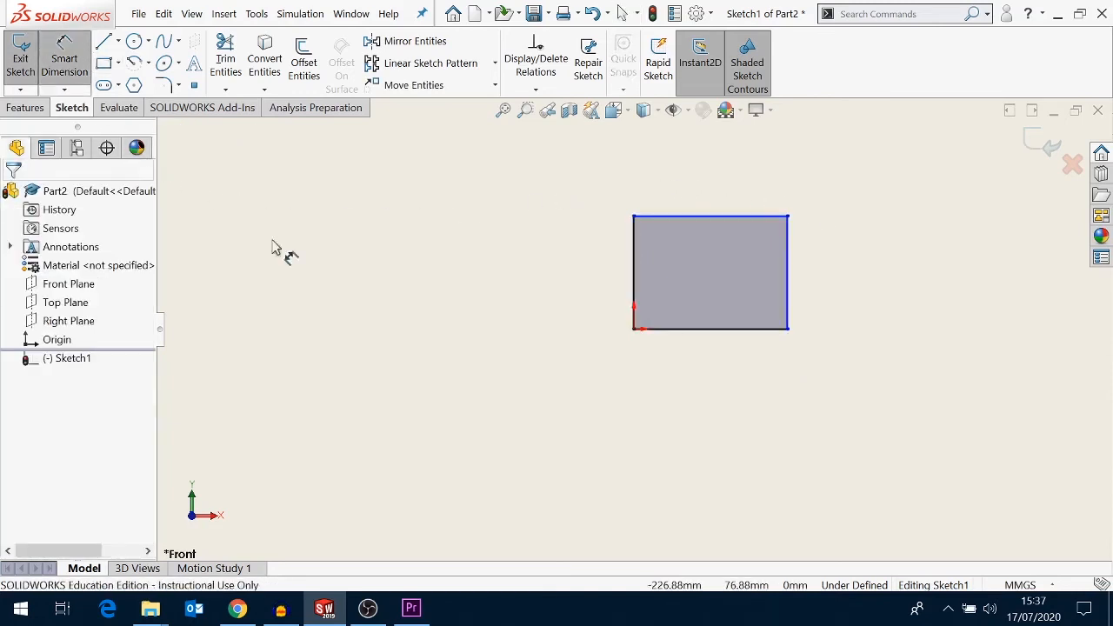
left_click(689, 331)
left_click(695, 394)
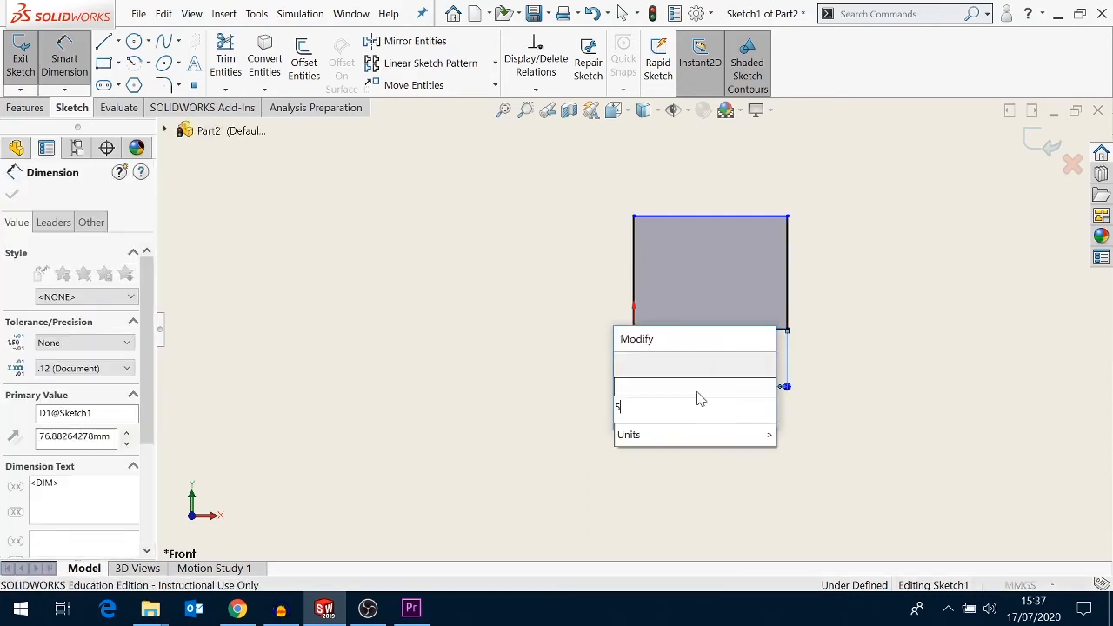
type("50")
left_click(625, 364)
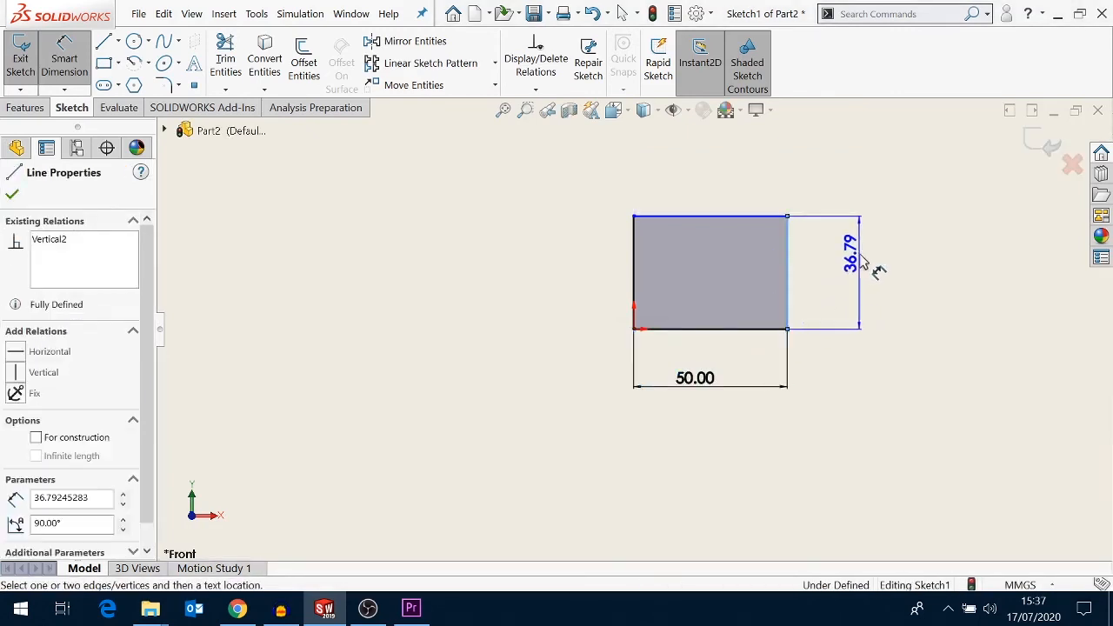
left_click(860, 254)
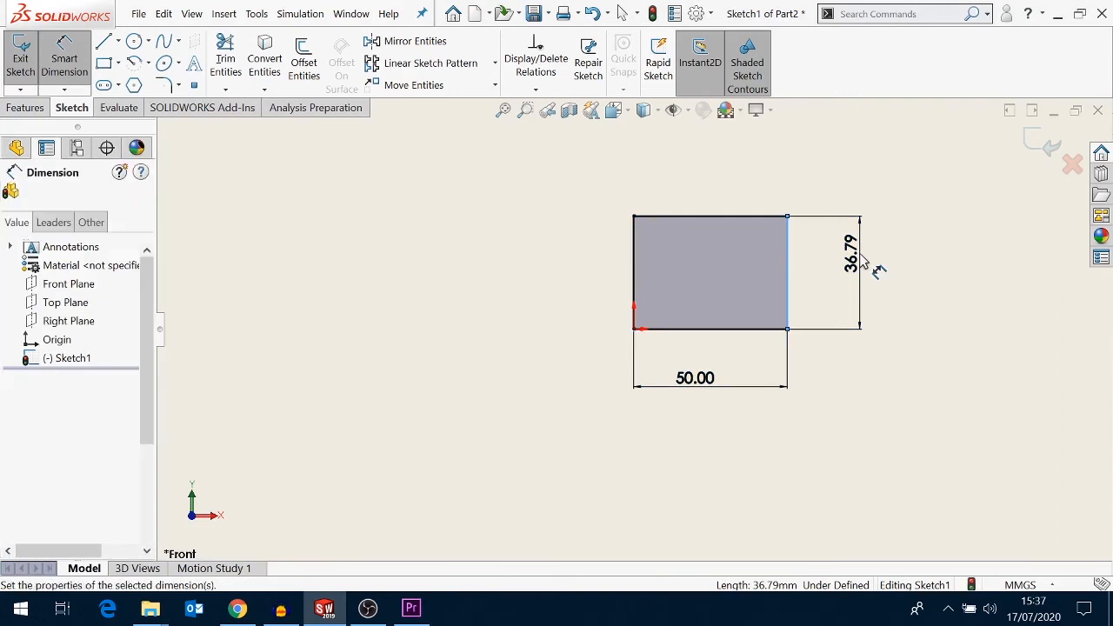
type("50")
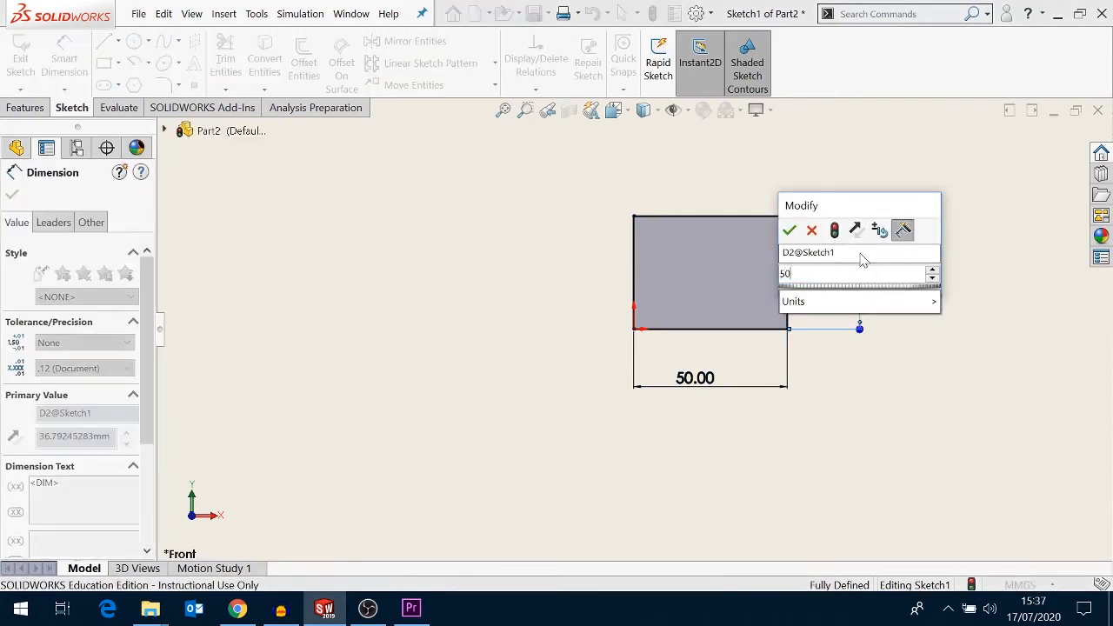
key("Escape")
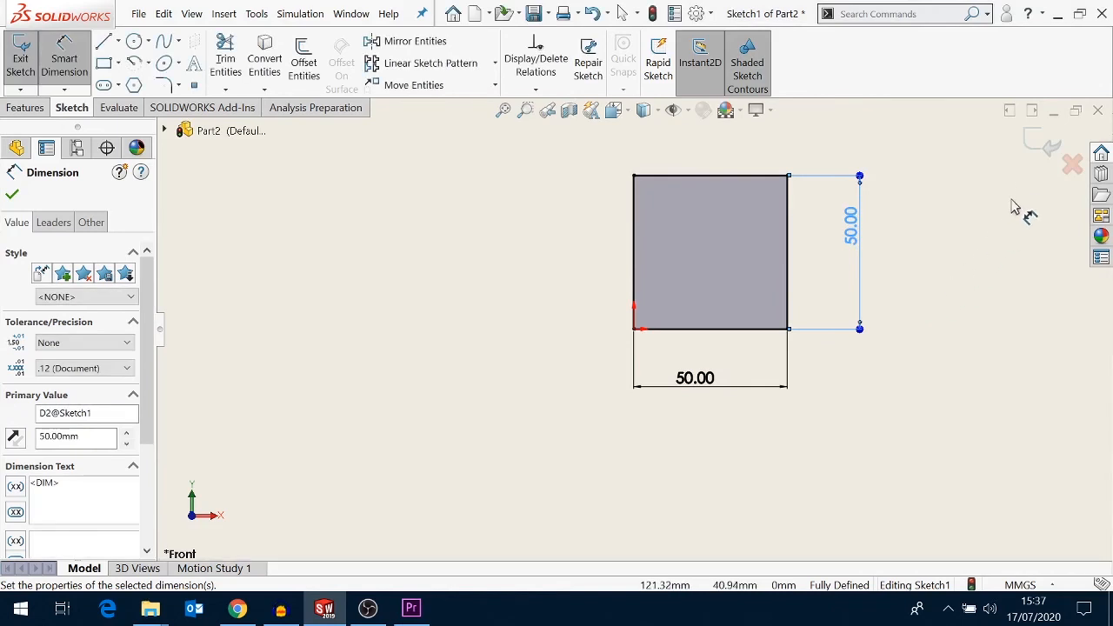
- Exit the sketch into the Revolve feature and select the rectangle's left edge as the axis of revolution
left_click(1043, 146)
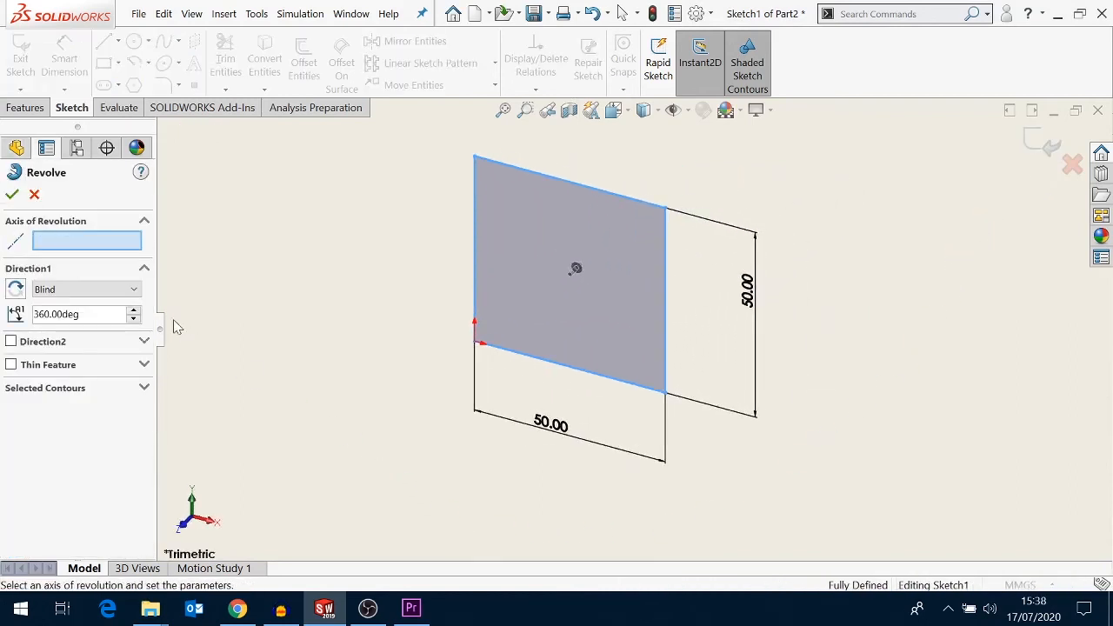
left_click(98, 244)
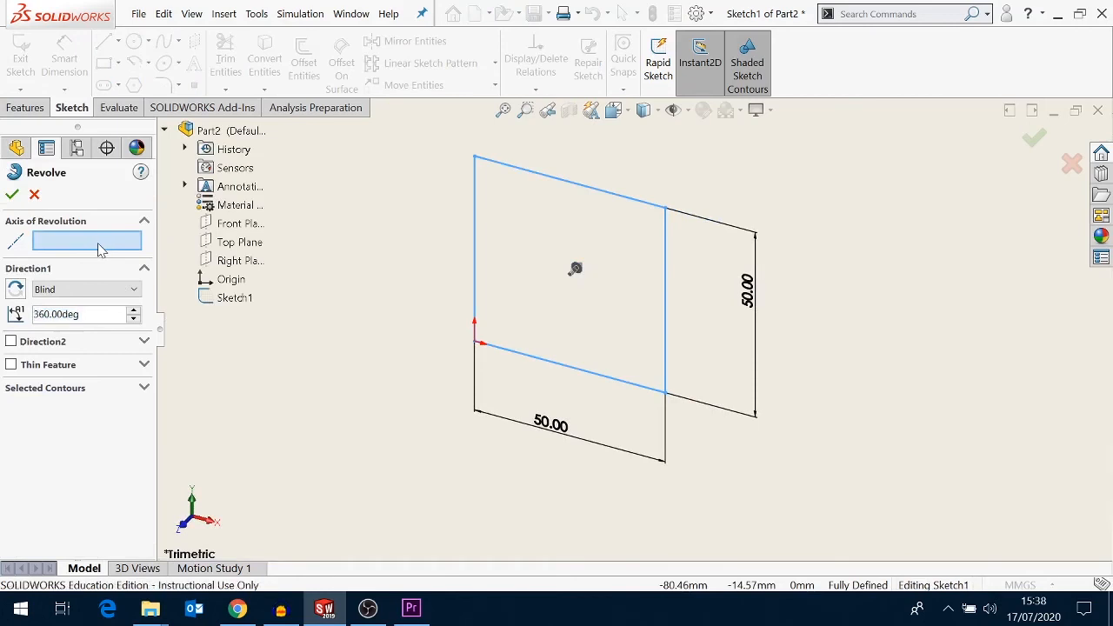
left_click(476, 242)
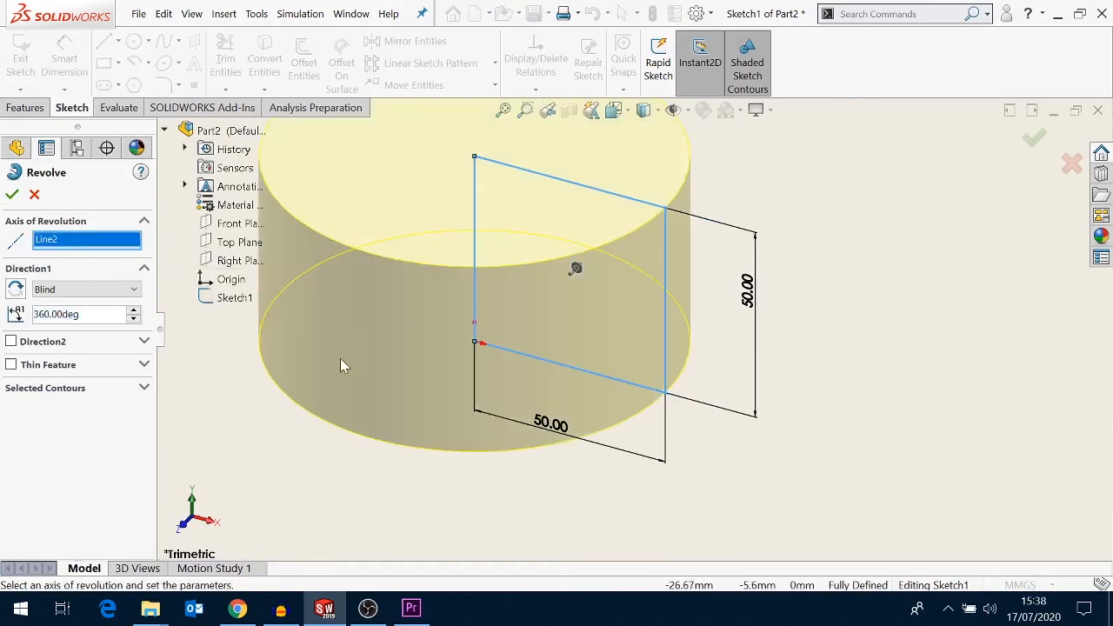
- Preview revolve angles of 45, 90 and 180 degrees, then complete the revolve at 360 degrees
left_click_drag(79, 314, 68, 314)
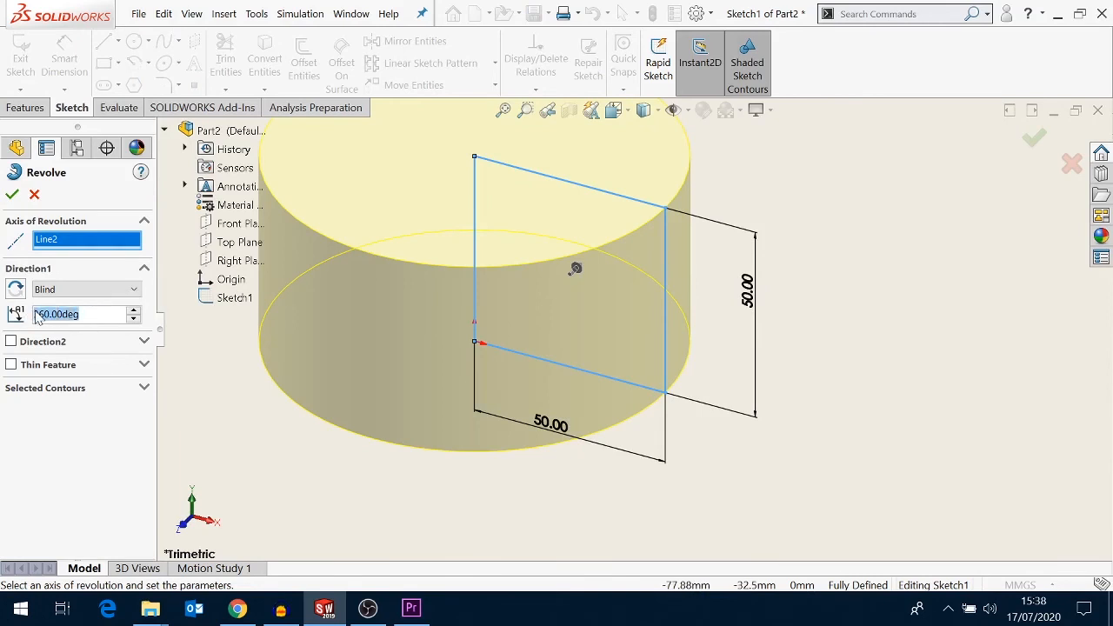
type("45")
key("Return")
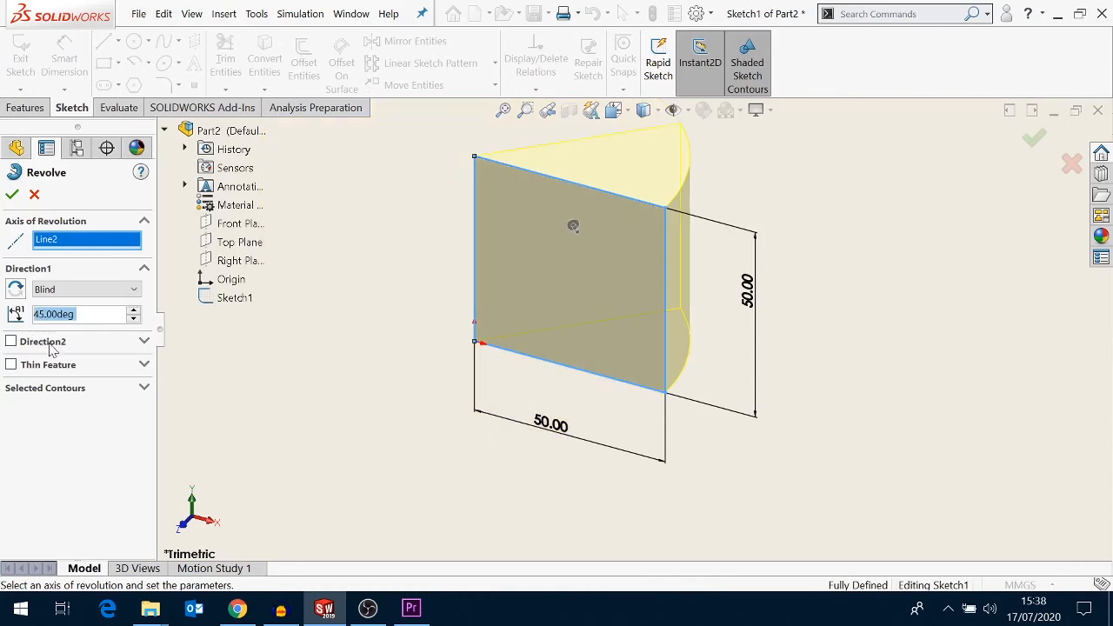
type("90")
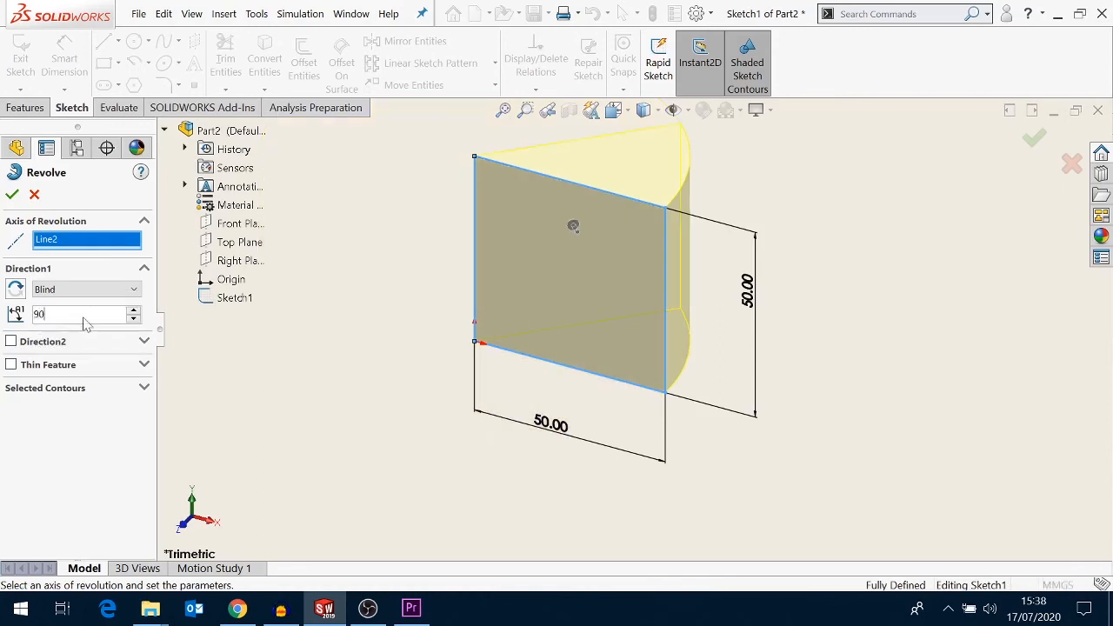
key("Return")
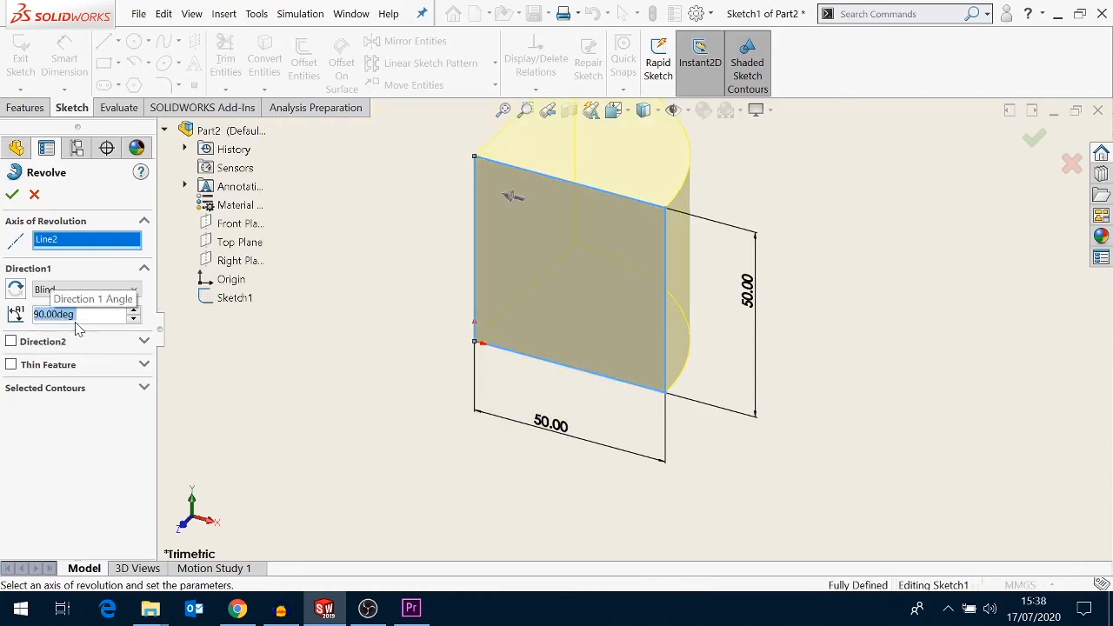
type("180")
key("Return")
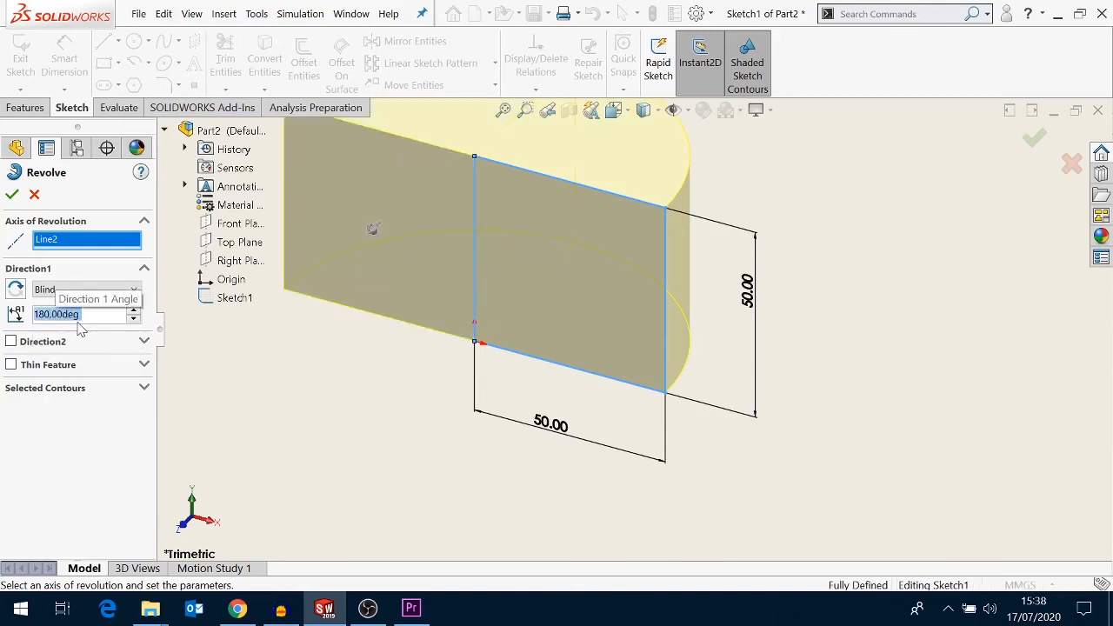
type("360")
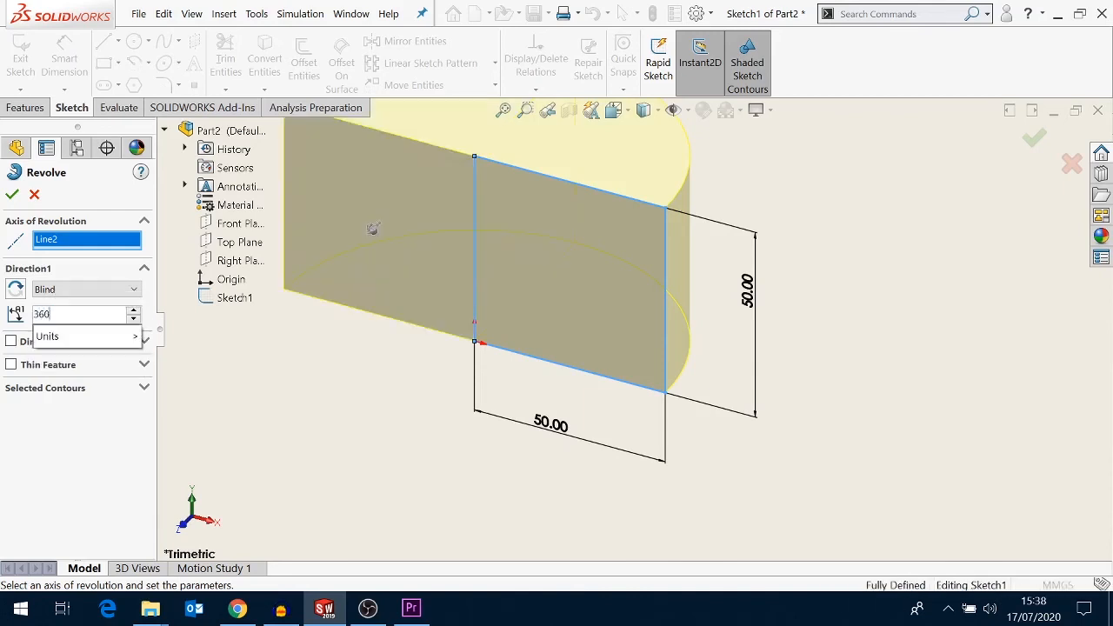
key("Return")
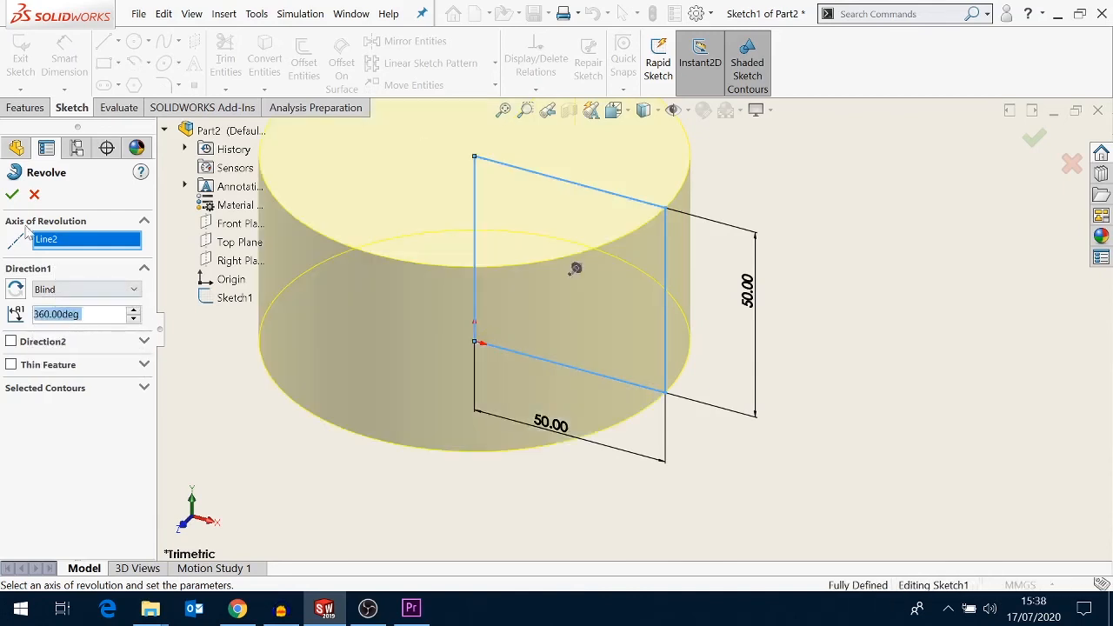
left_click(12, 197)
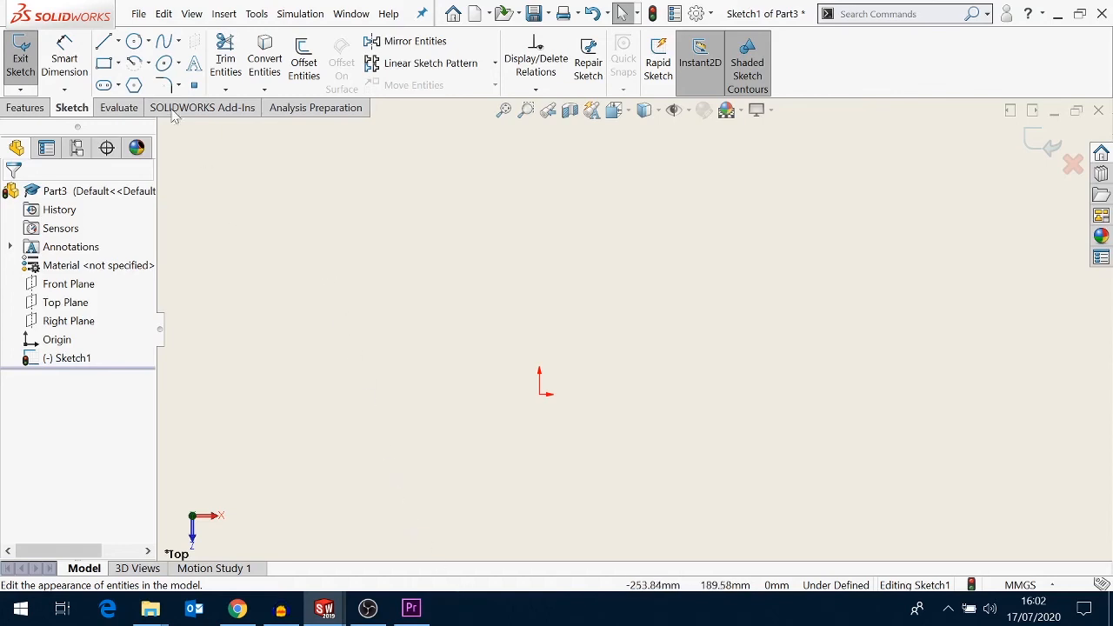
- Sketch a closed six-line profile right of the origin on the Top Plane, with a flat top, short right side, diagonal chamfer and lower step
left_click(103, 46)
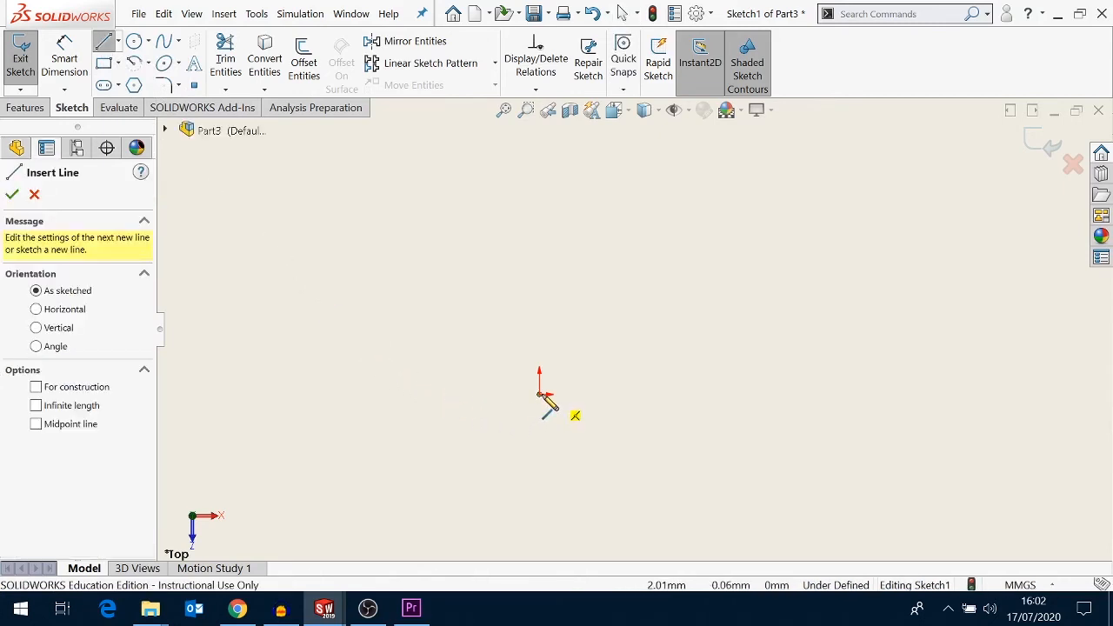
left_click(616, 393)
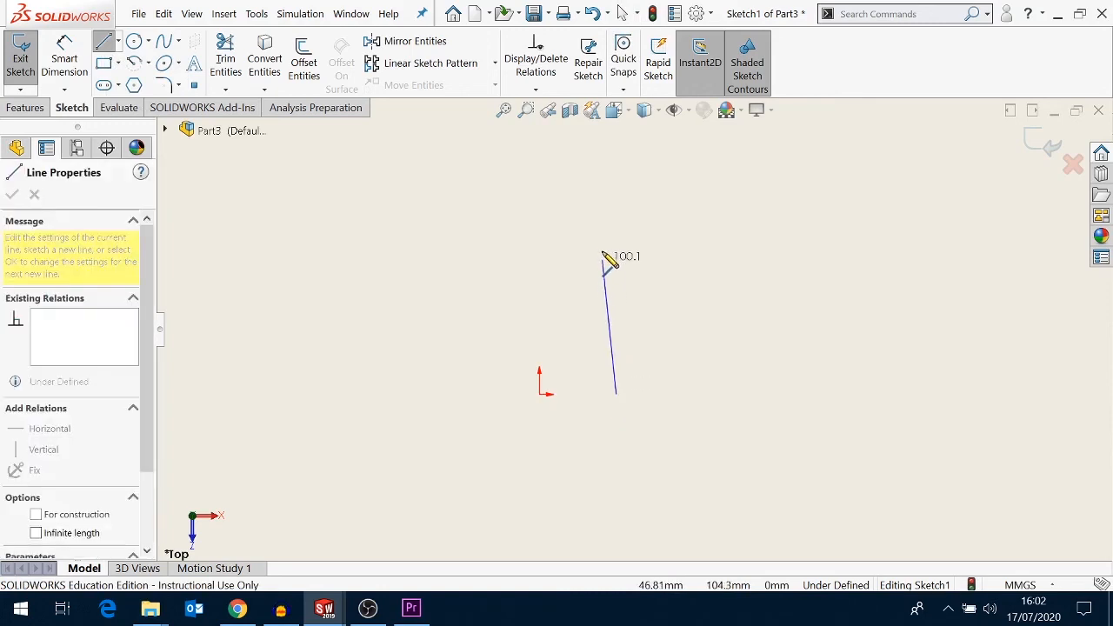
left_click(616, 213)
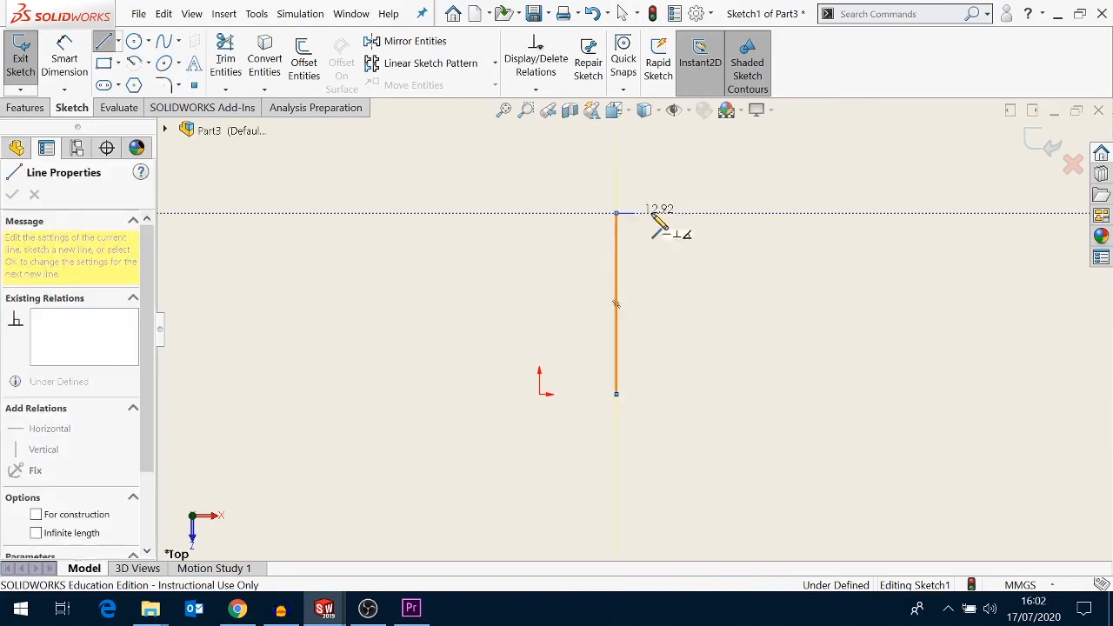
left_click(726, 213)
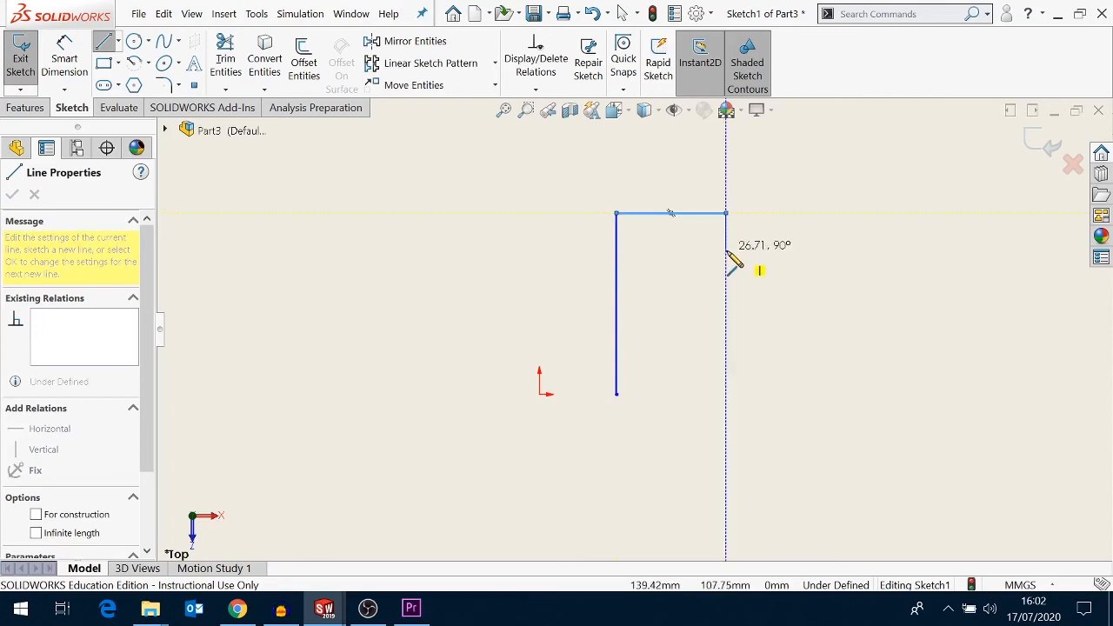
left_click(726, 262)
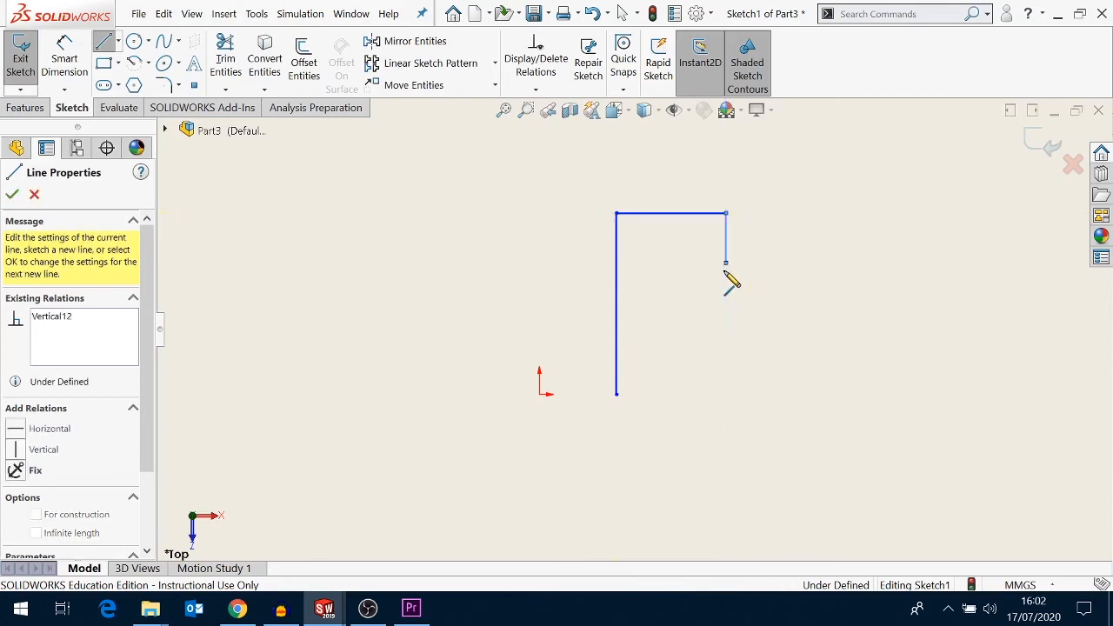
left_click(677, 319)
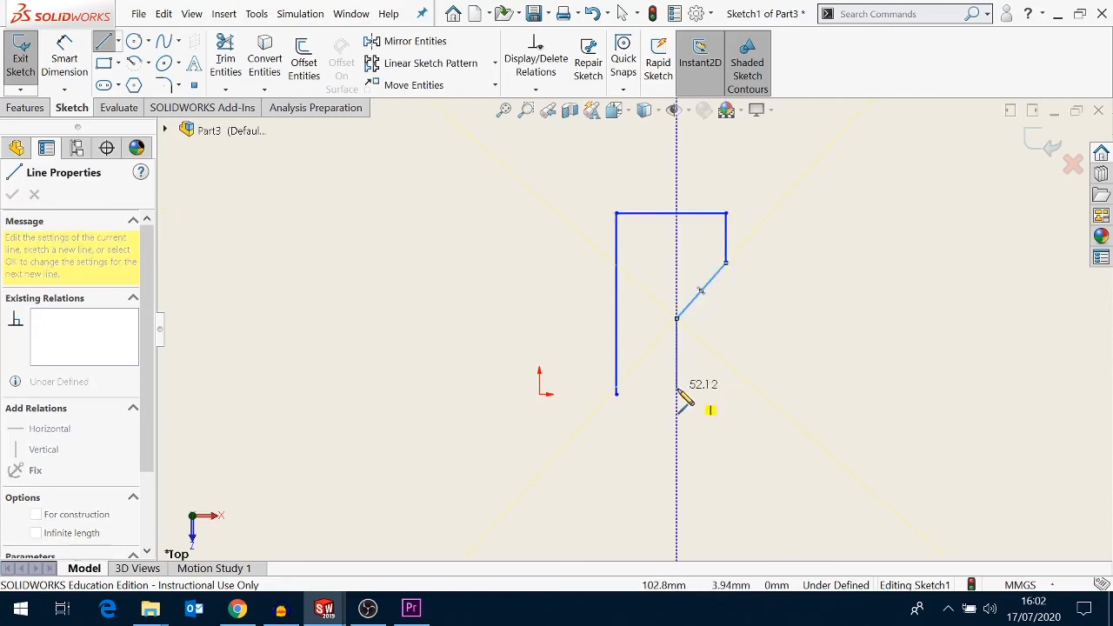
left_click(677, 394)
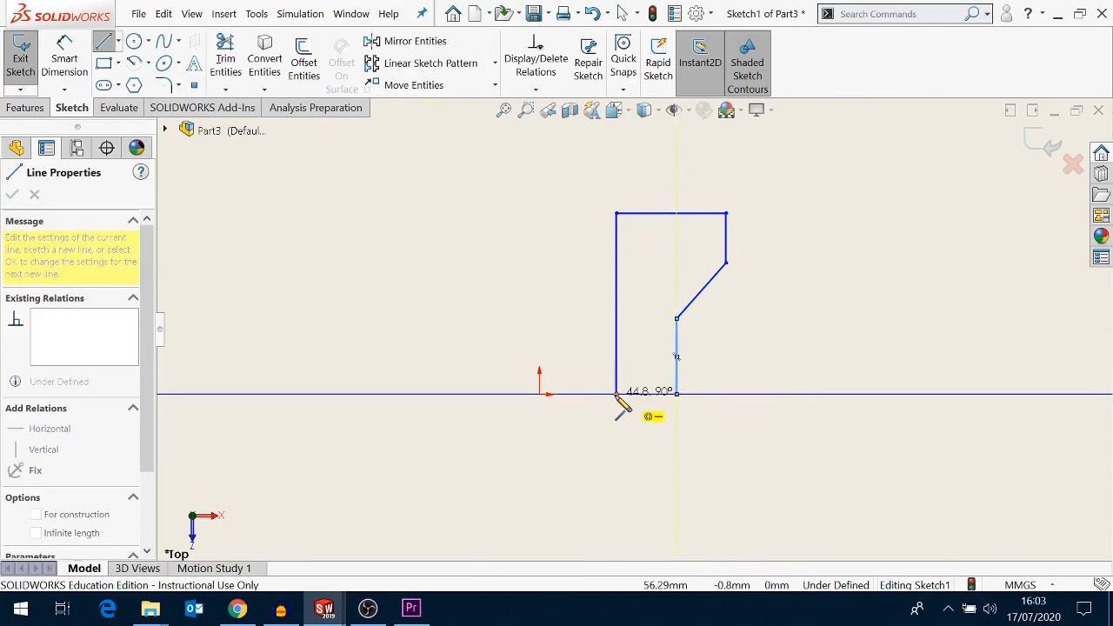
left_click(617, 394)
right_click(586, 423)
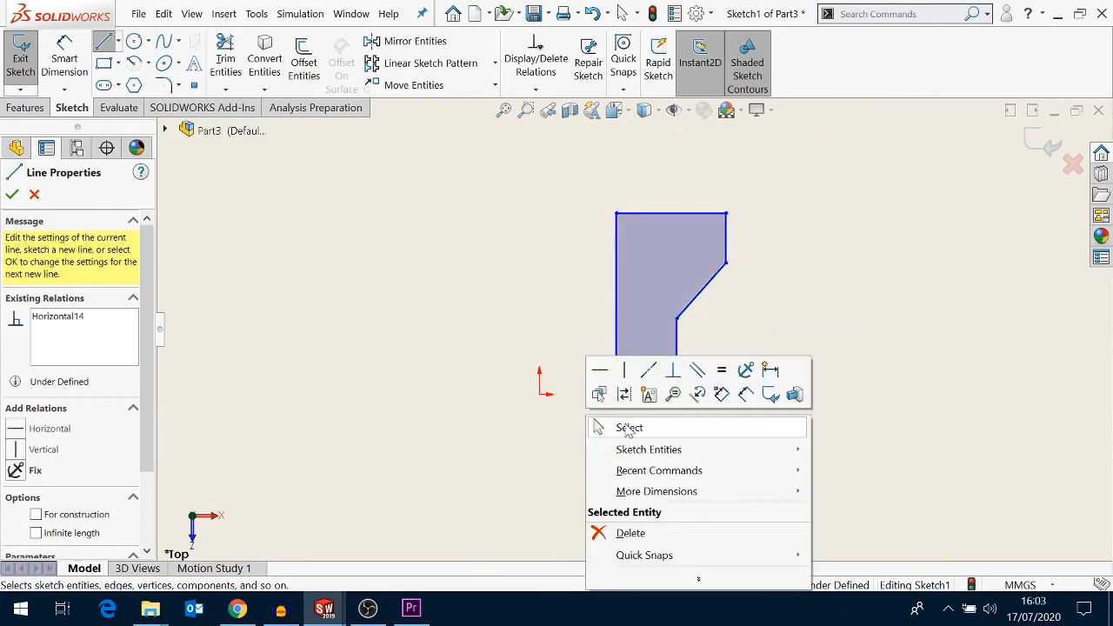
left_click(605, 434)
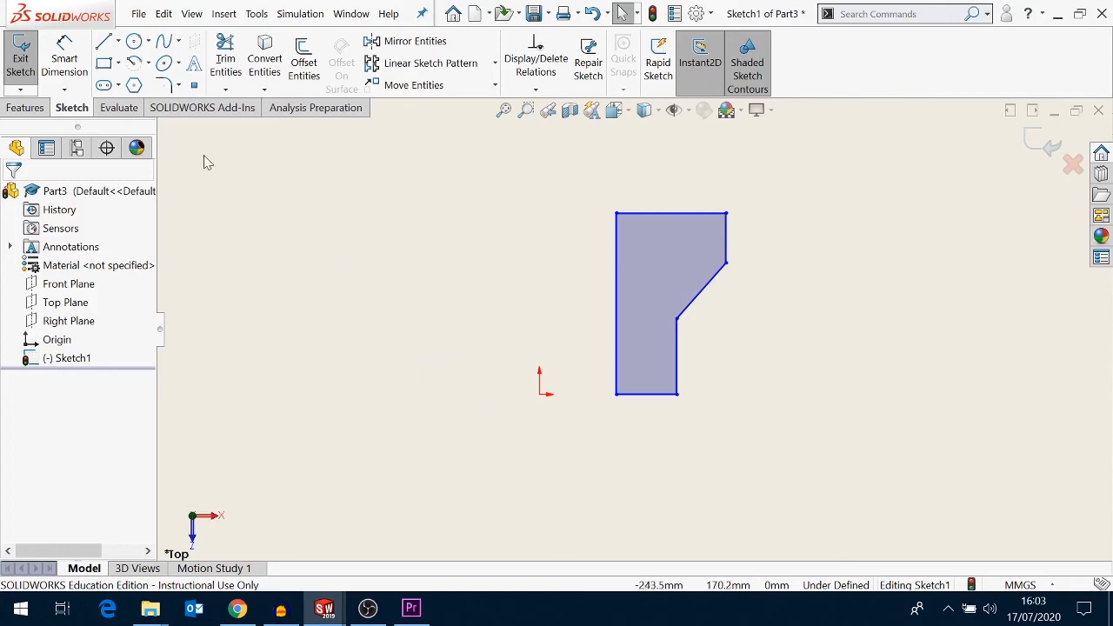
- Draw a vertical centerline about 134 mm long from the origin up to the level of the profile's top
left_click(119, 43)
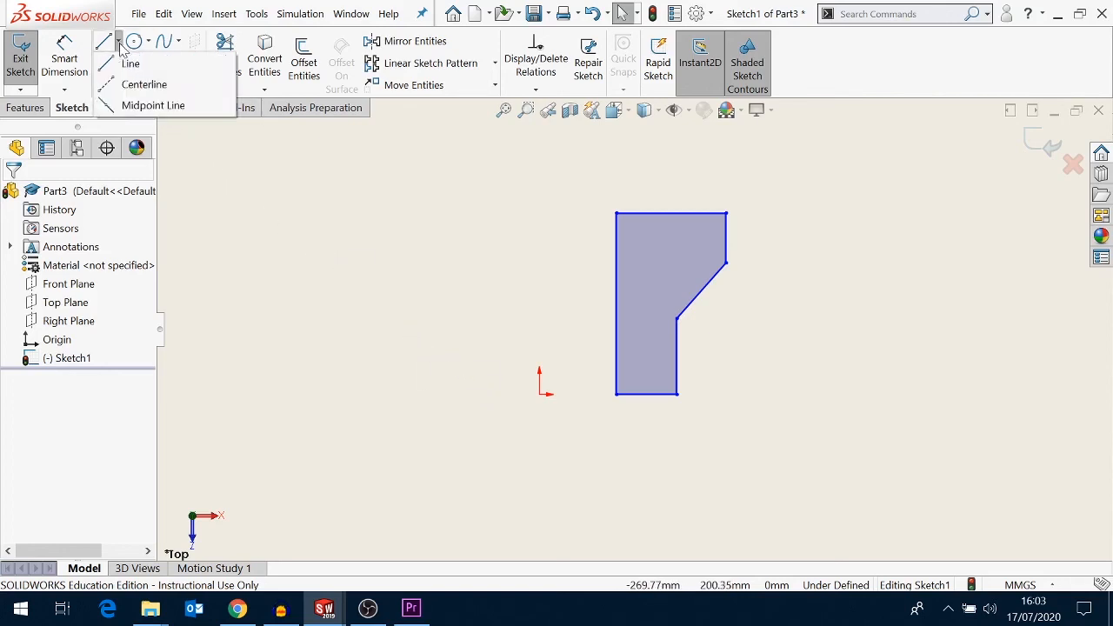
left_click(132, 88)
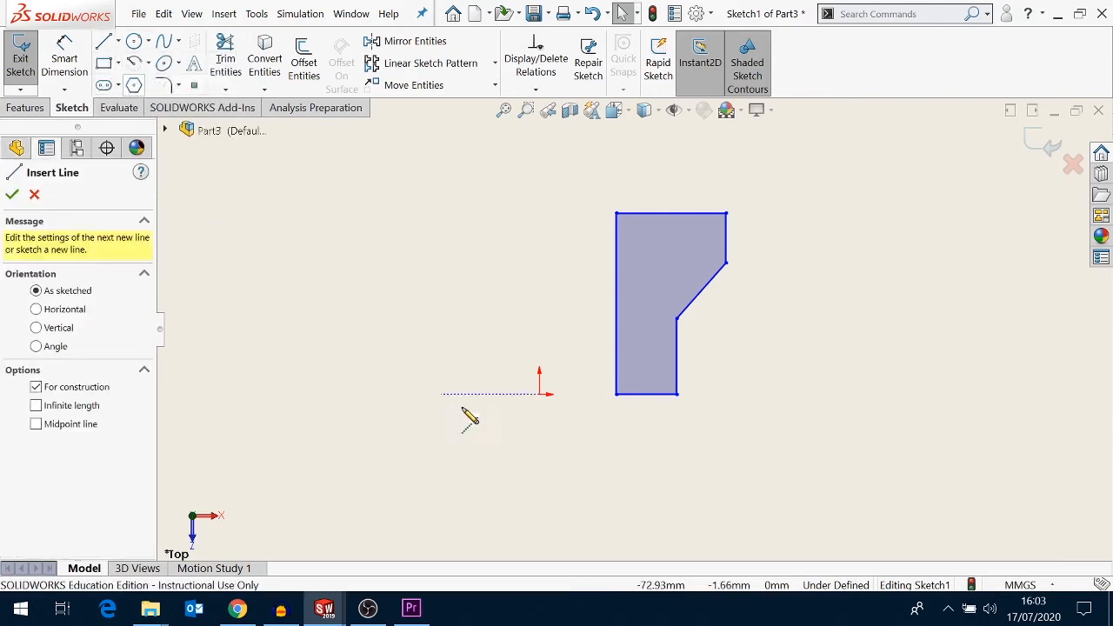
left_click(539, 393)
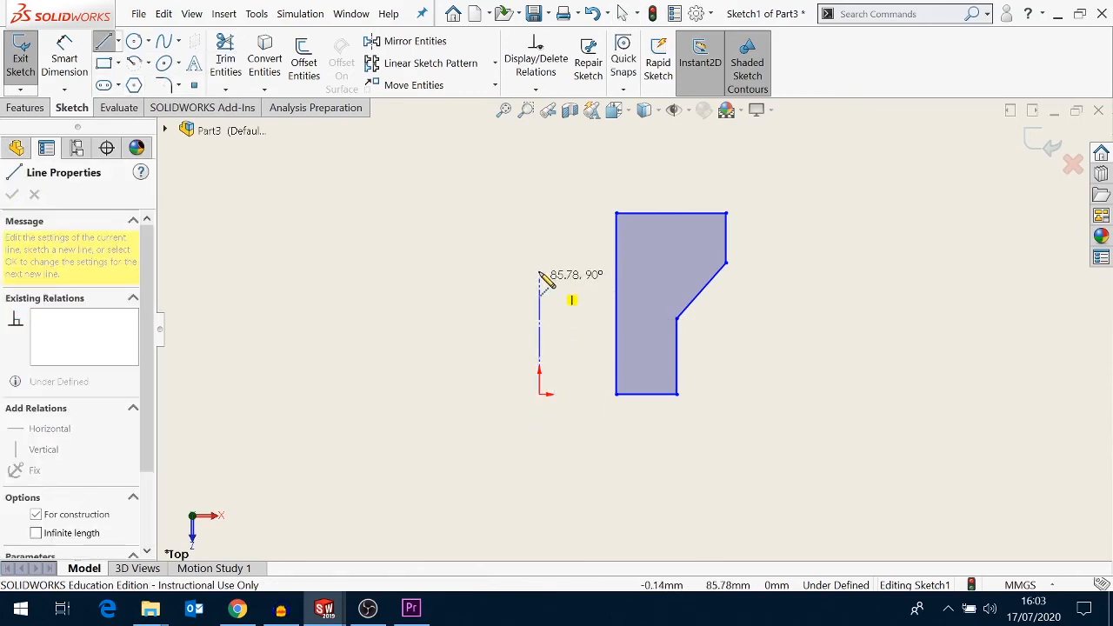
left_click(539, 214)
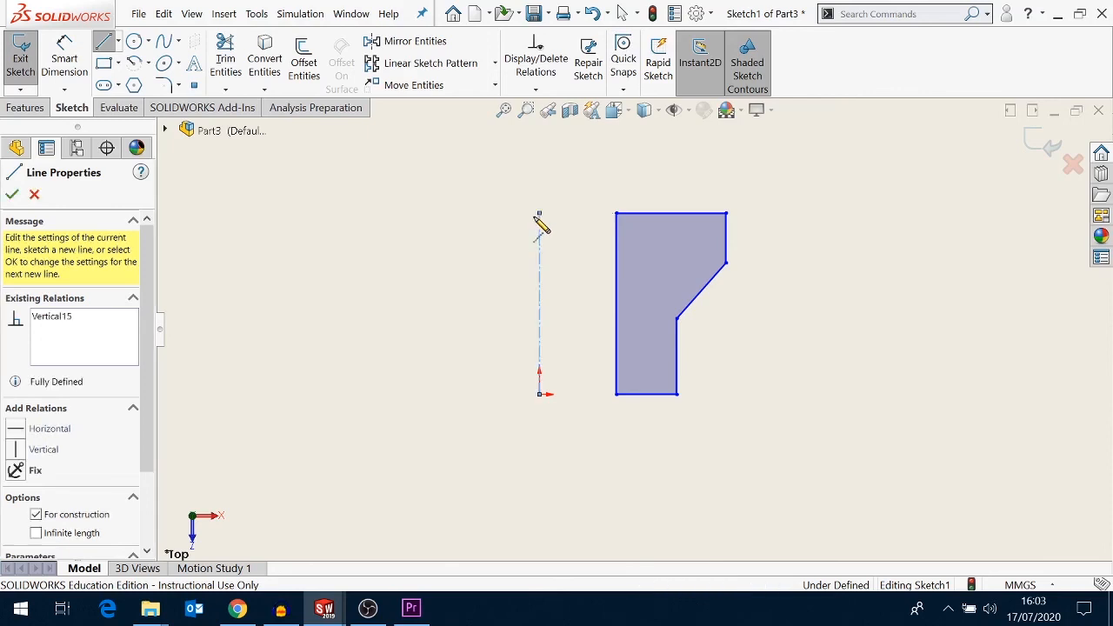
right_click(449, 276)
left_click(487, 280)
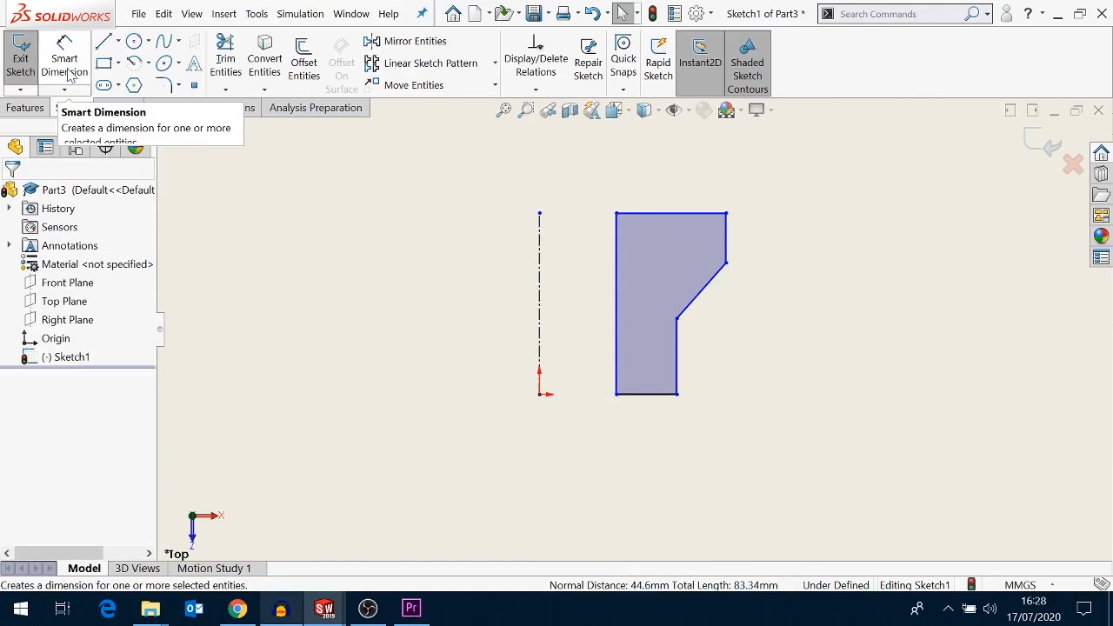
- Dimension the diameter from the centerline to the profile's outer right edge as 200 mm
left_click(69, 74)
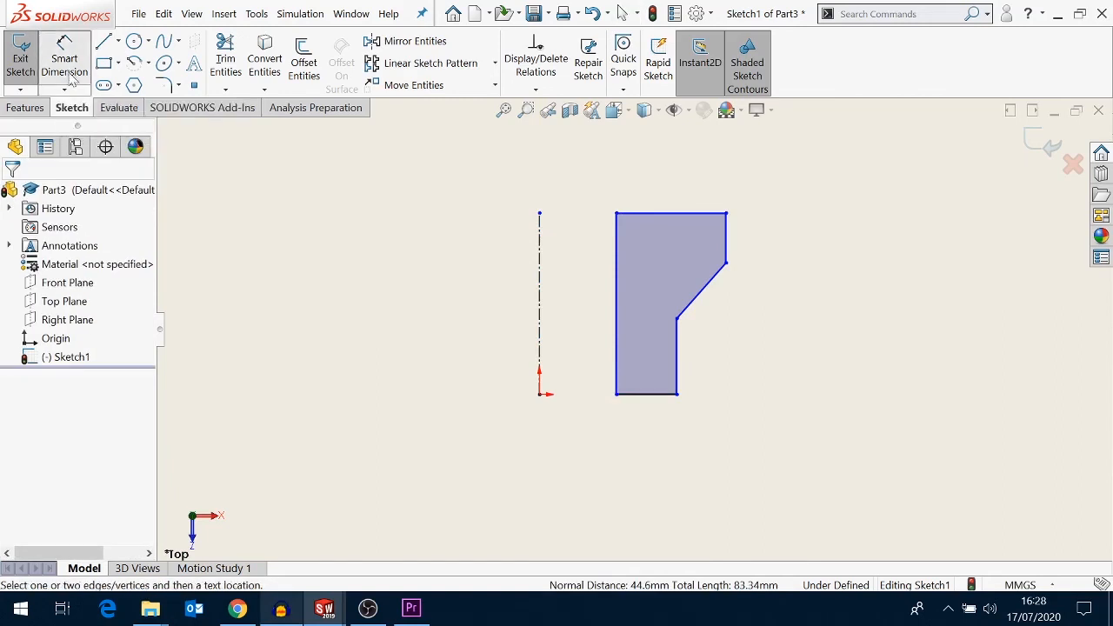
left_click(540, 251)
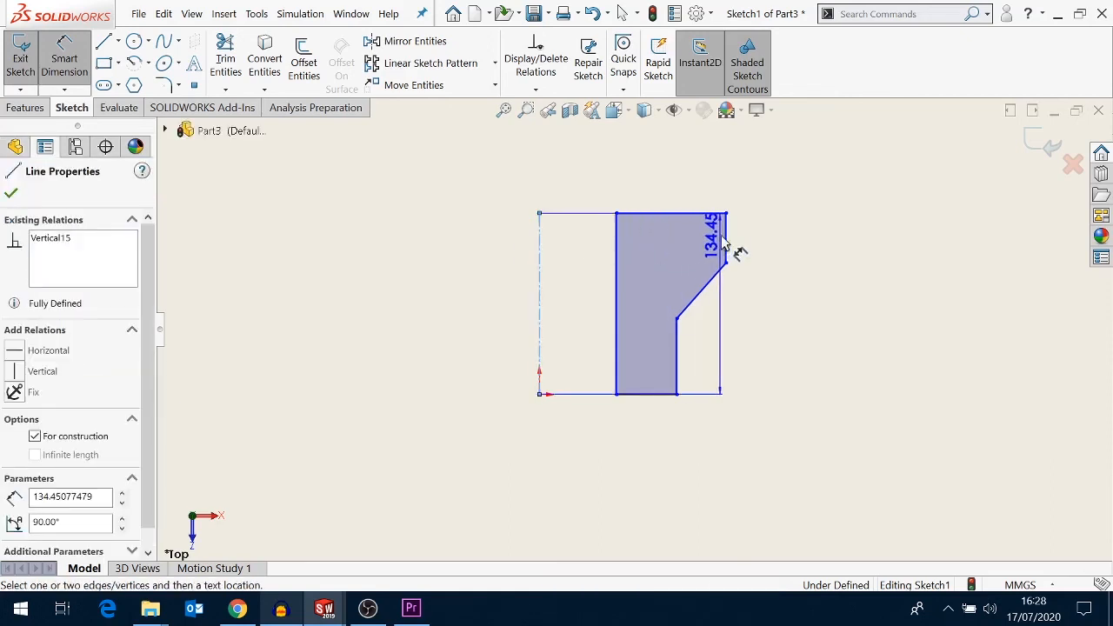
left_click(726, 240)
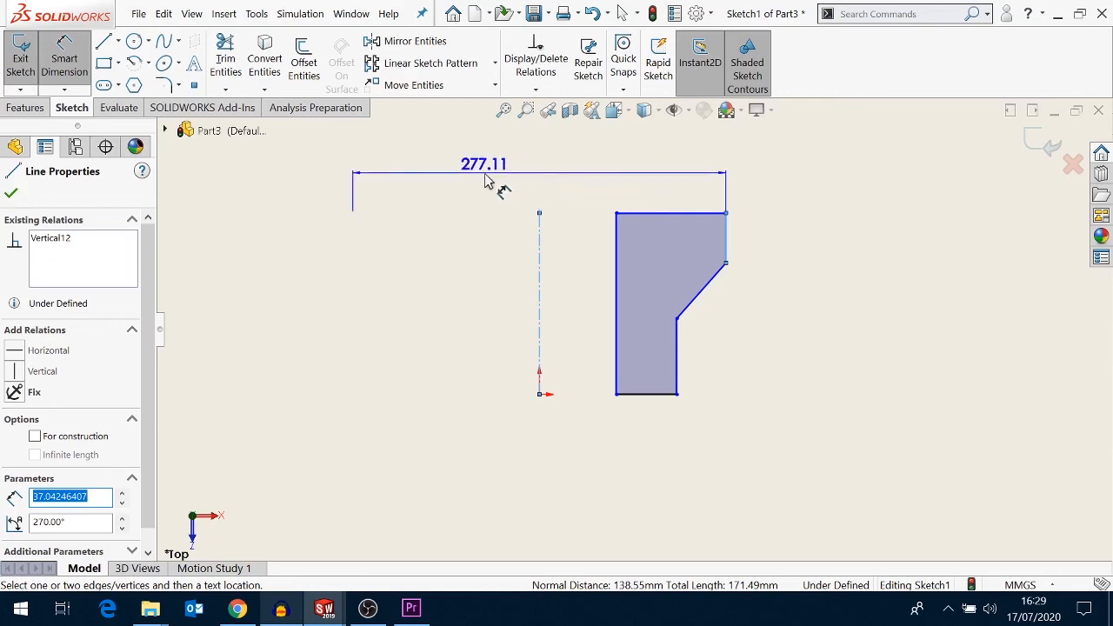
left_click(486, 180)
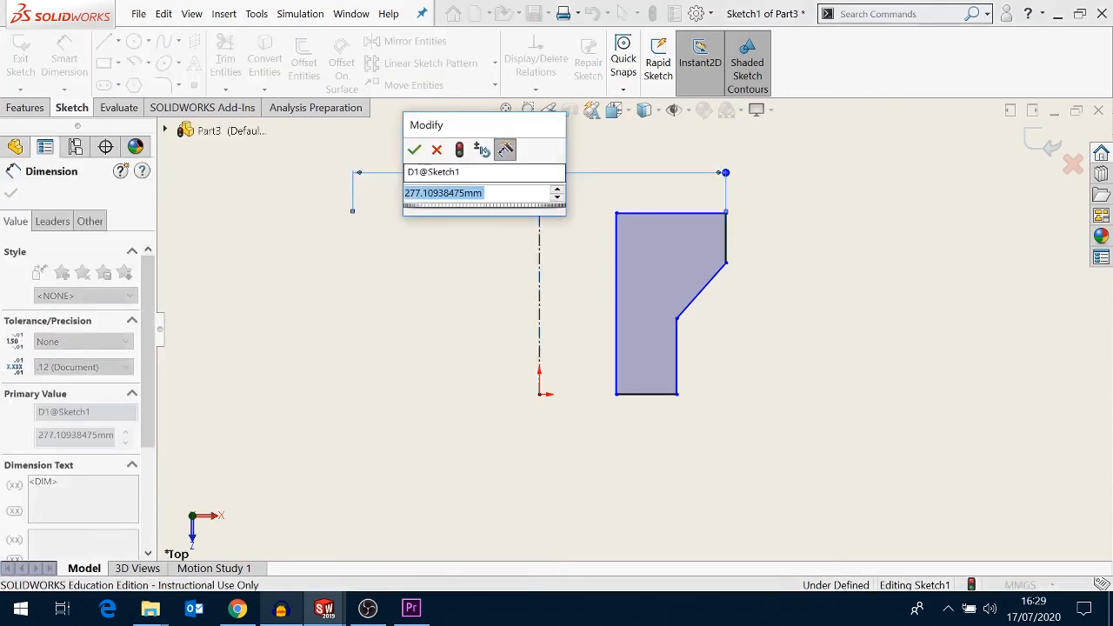
type("200")
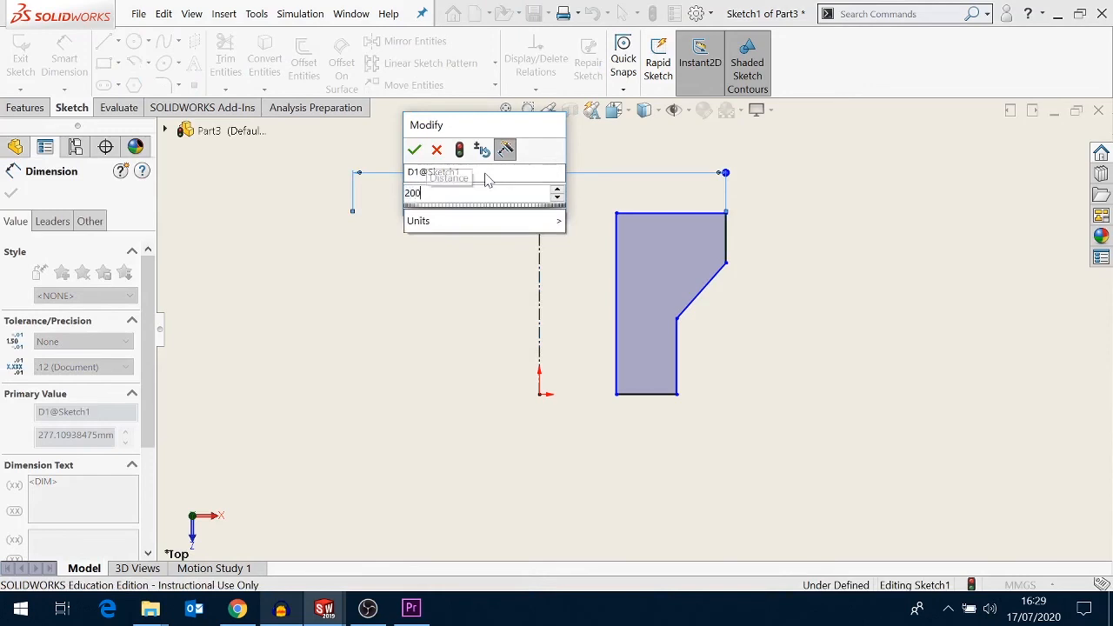
key("Return")
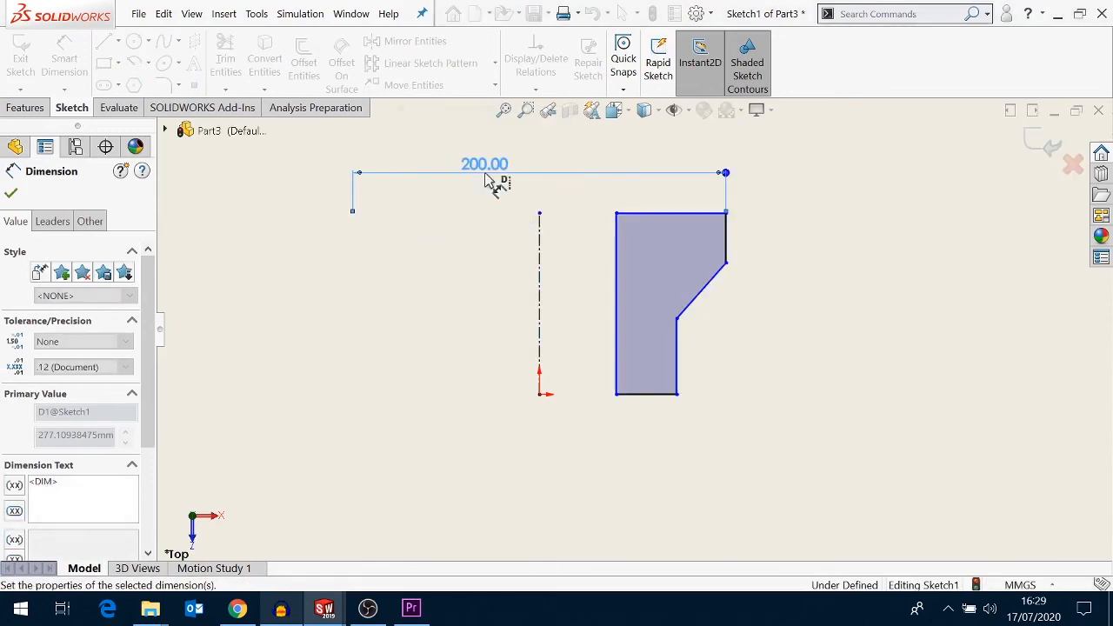
- Dimension the diameter from the centerline to the lower step's outer edge as 150 mm
left_click(539, 263)
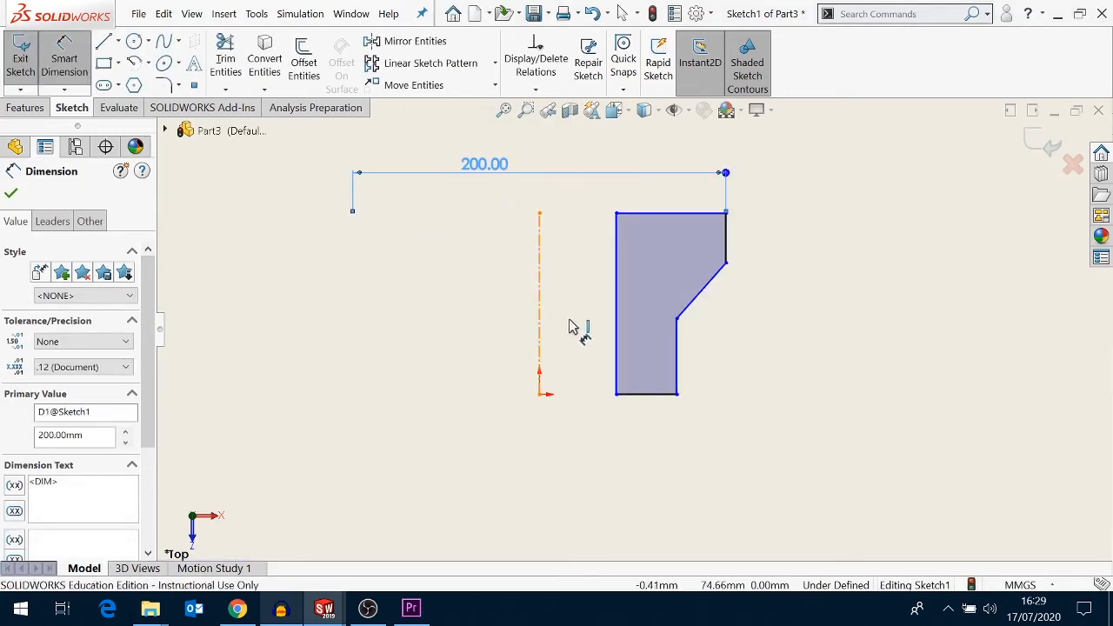
left_click(679, 351)
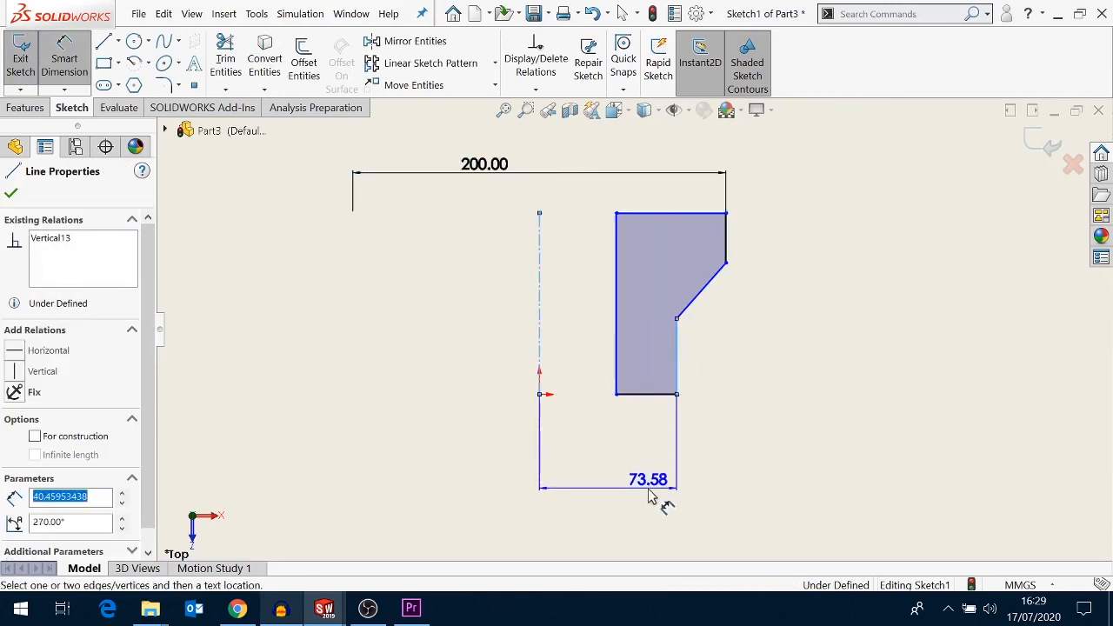
left_click(474, 510)
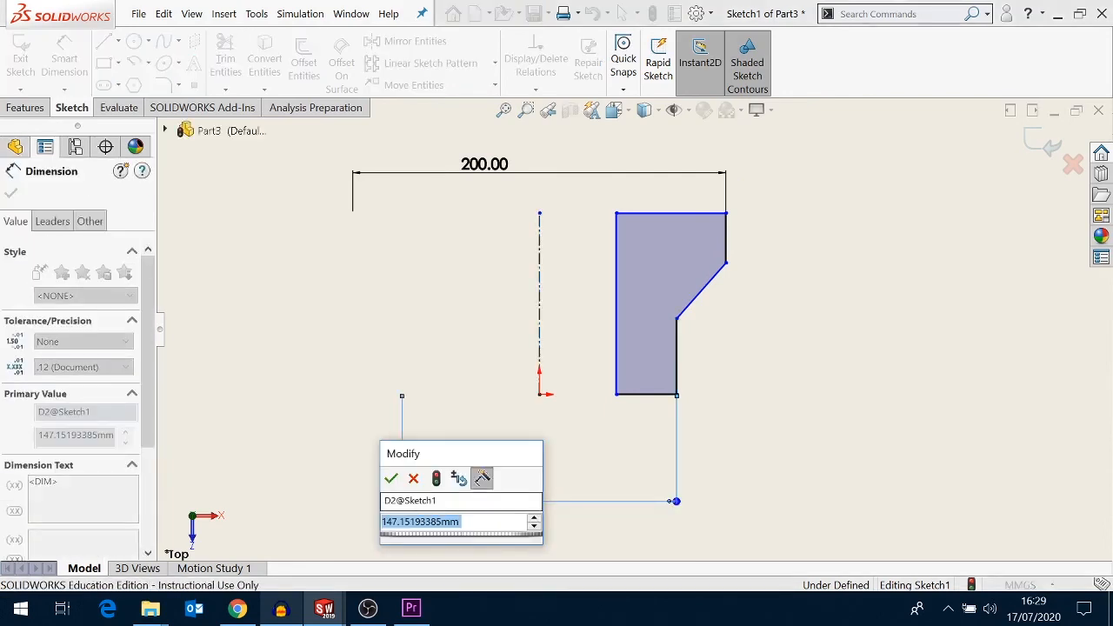
type("150")
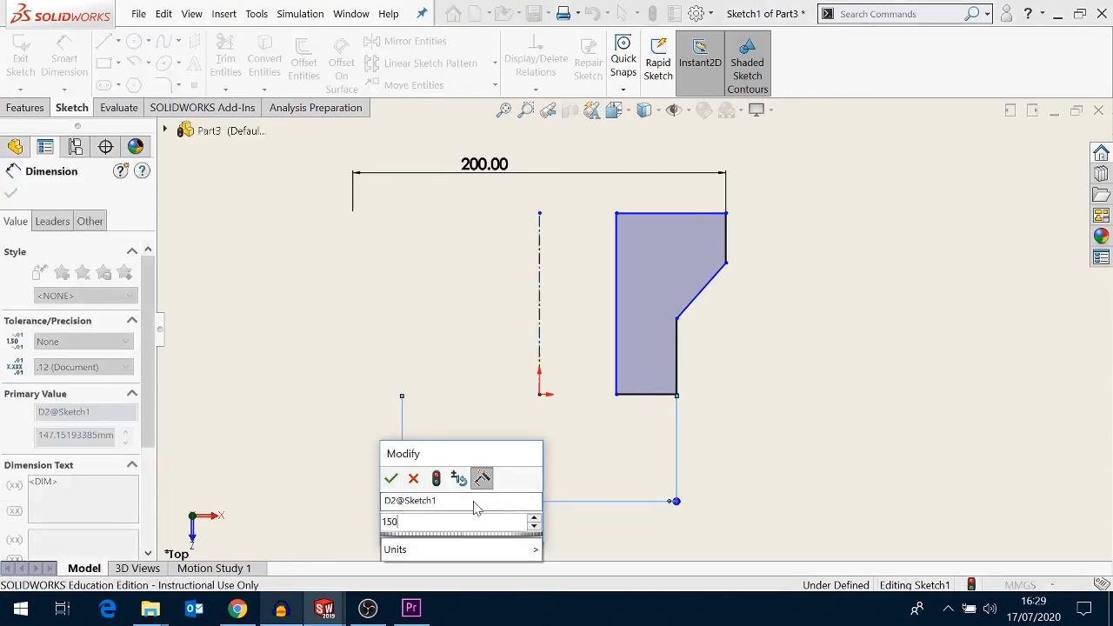
left_click(391, 479)
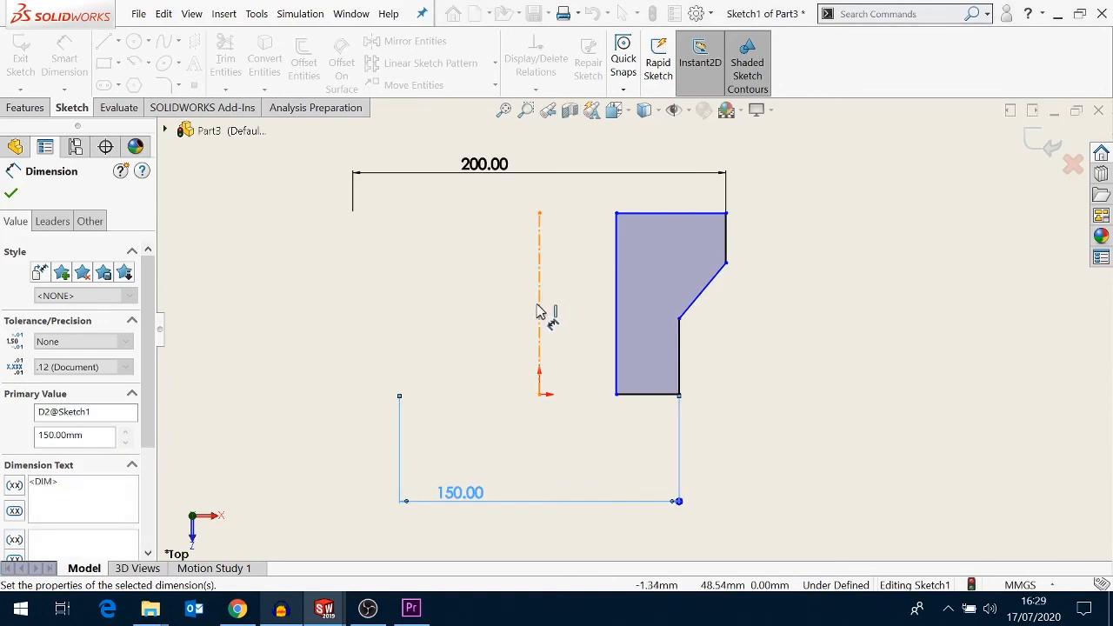
- Dimension the diameter from the centerline to the profile's inner left edge as 75 mm
left_click(616, 320)
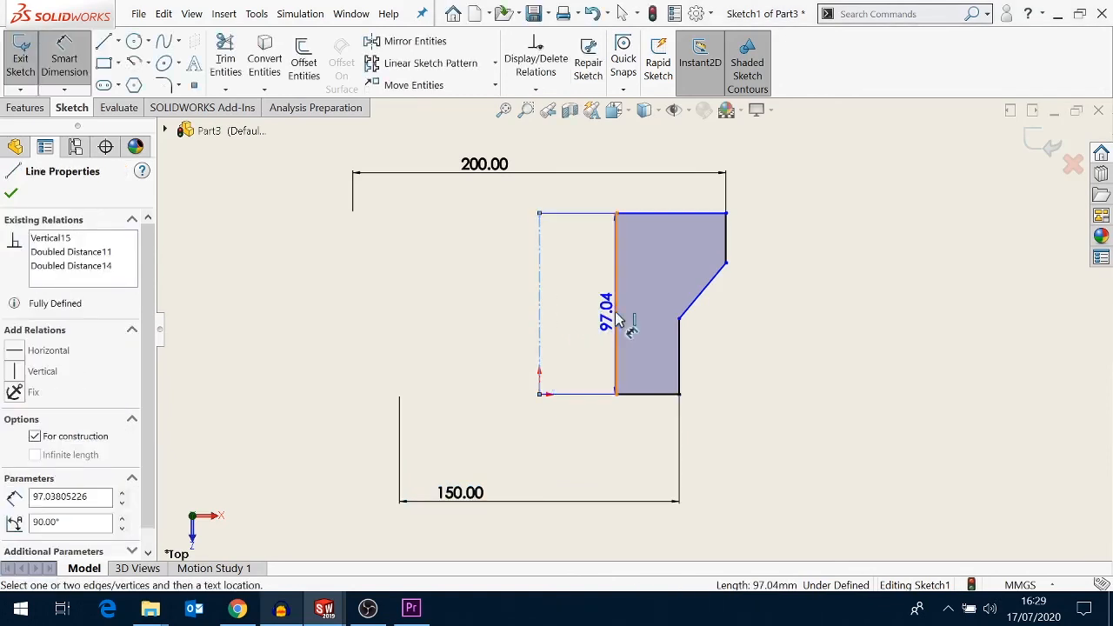
left_click(539, 348)
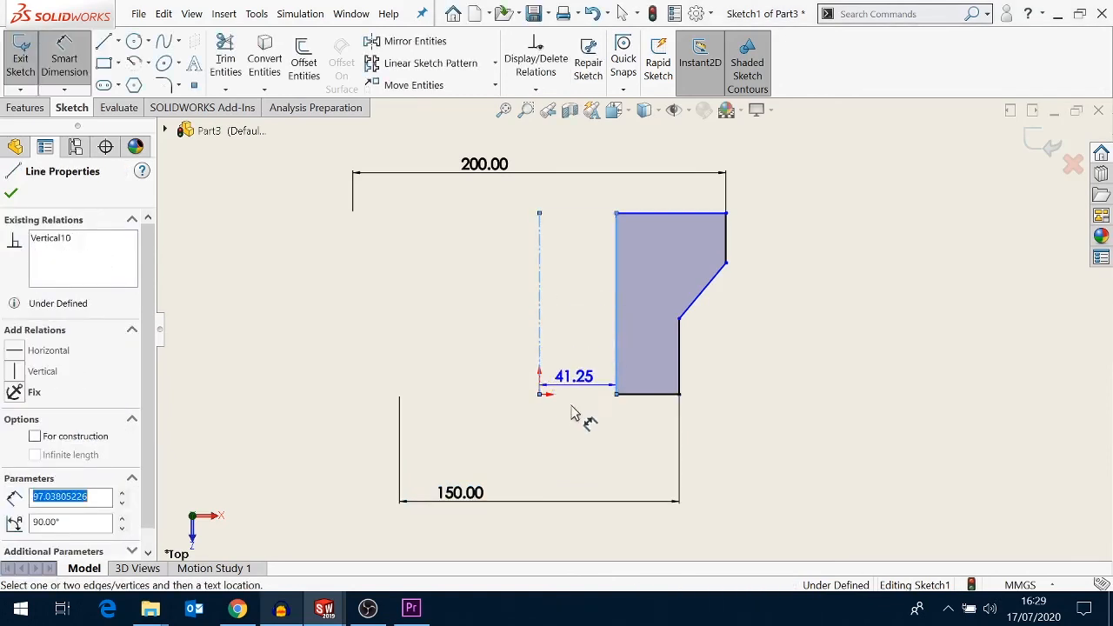
left_click(505, 449)
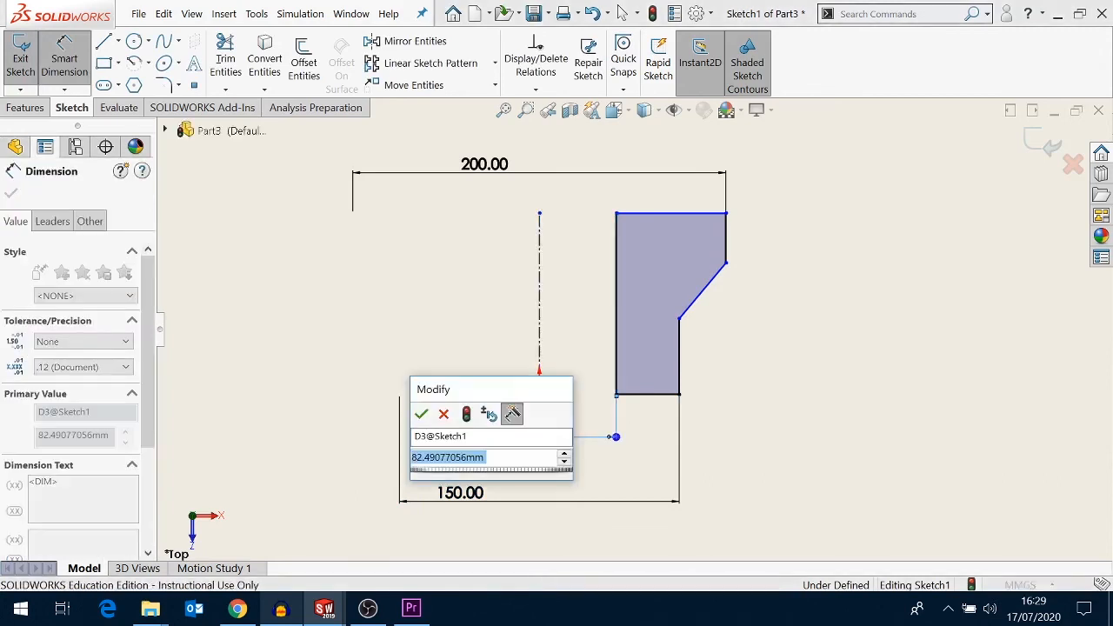
type("75")
key("Return")
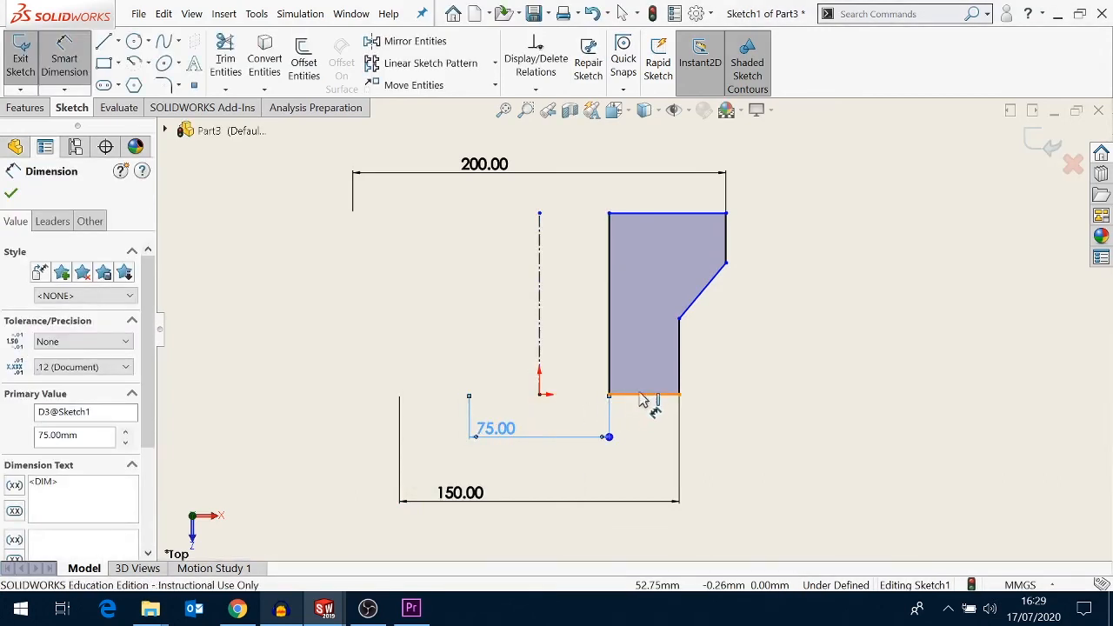
- Dimension the height of the lower step from the bottom edge as 50 mm
left_click(677, 335)
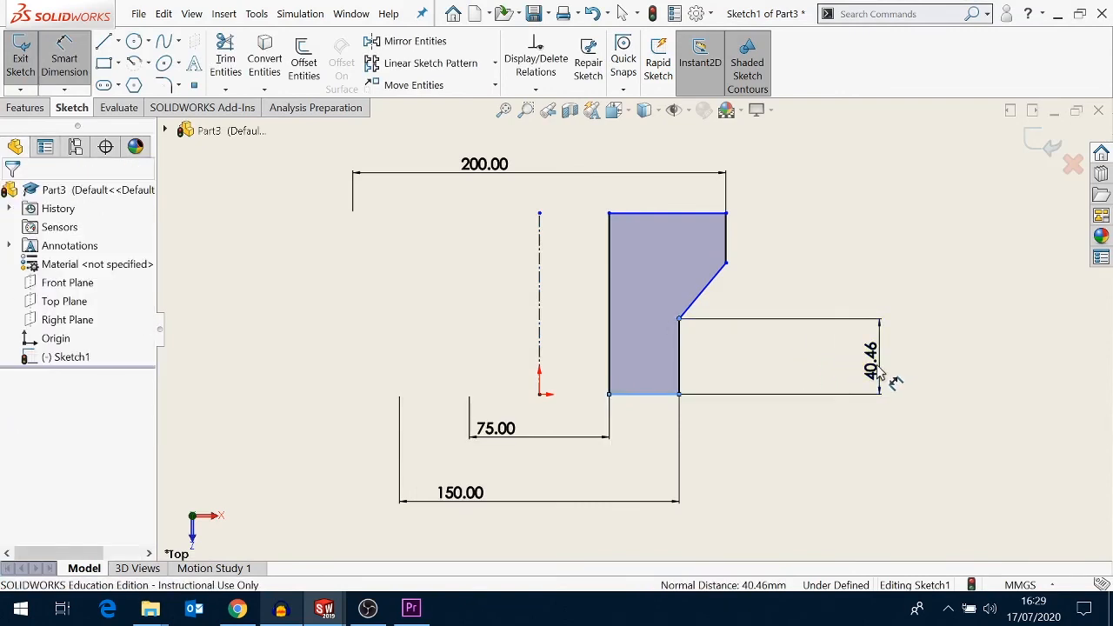
left_click(881, 374)
type("50")
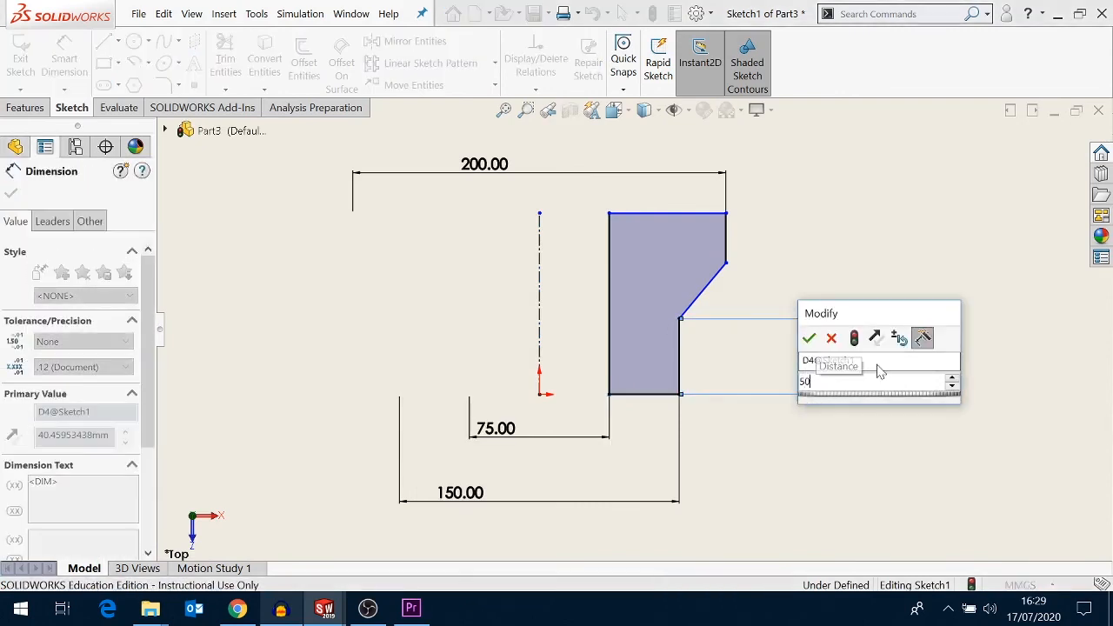
key("Return")
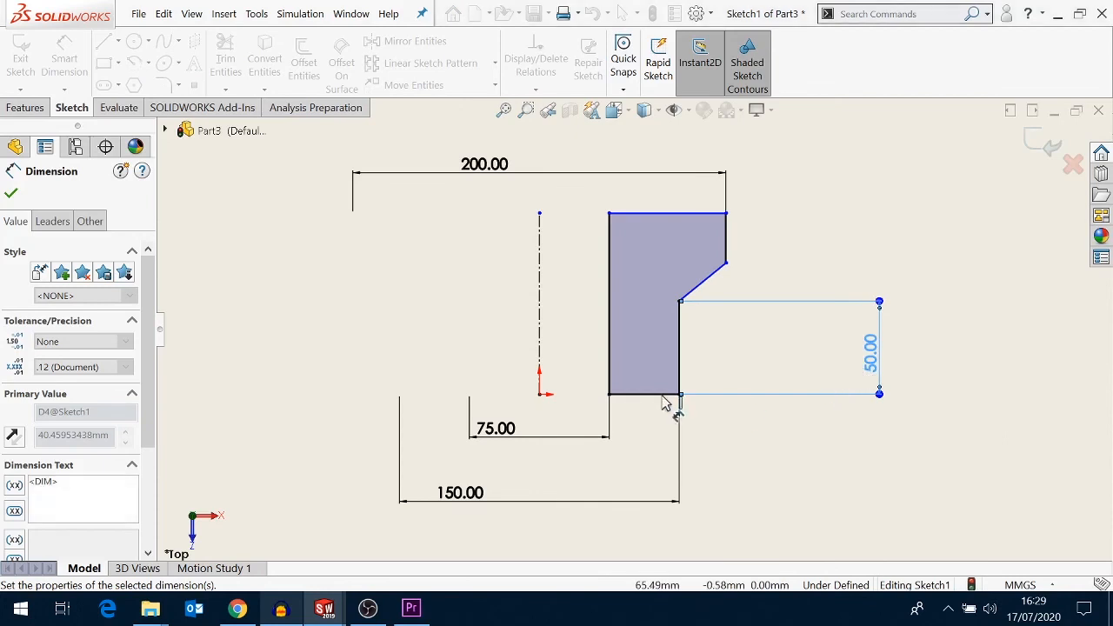
- Dimension the height from the bottom edge to the chamfer's upper end as 75 mm
left_click(665, 391)
left_click(727, 263)
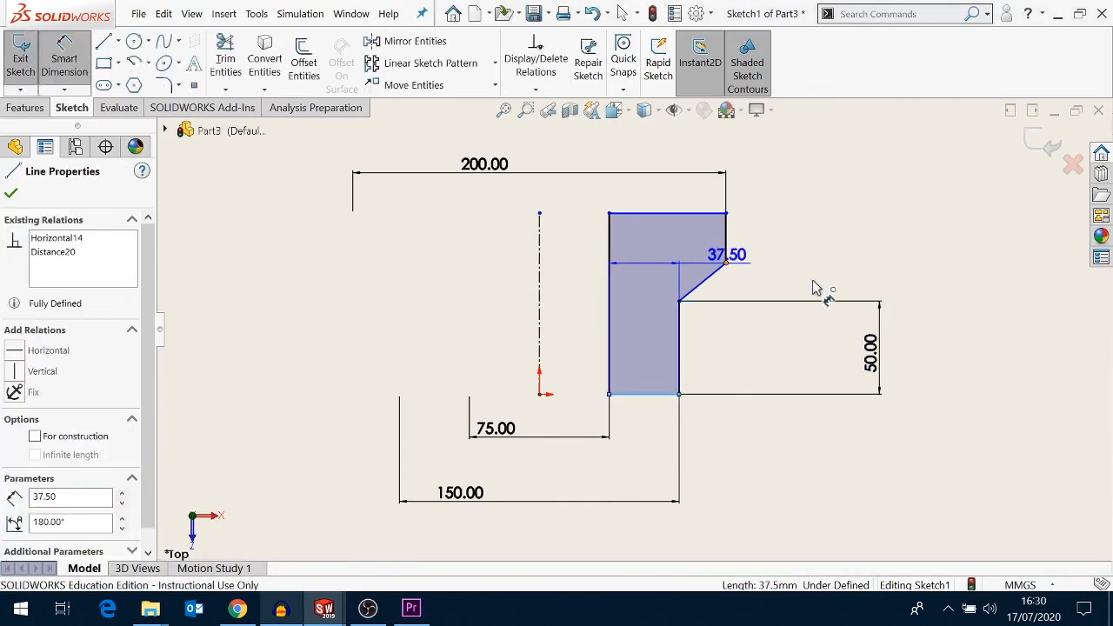
left_click(960, 336)
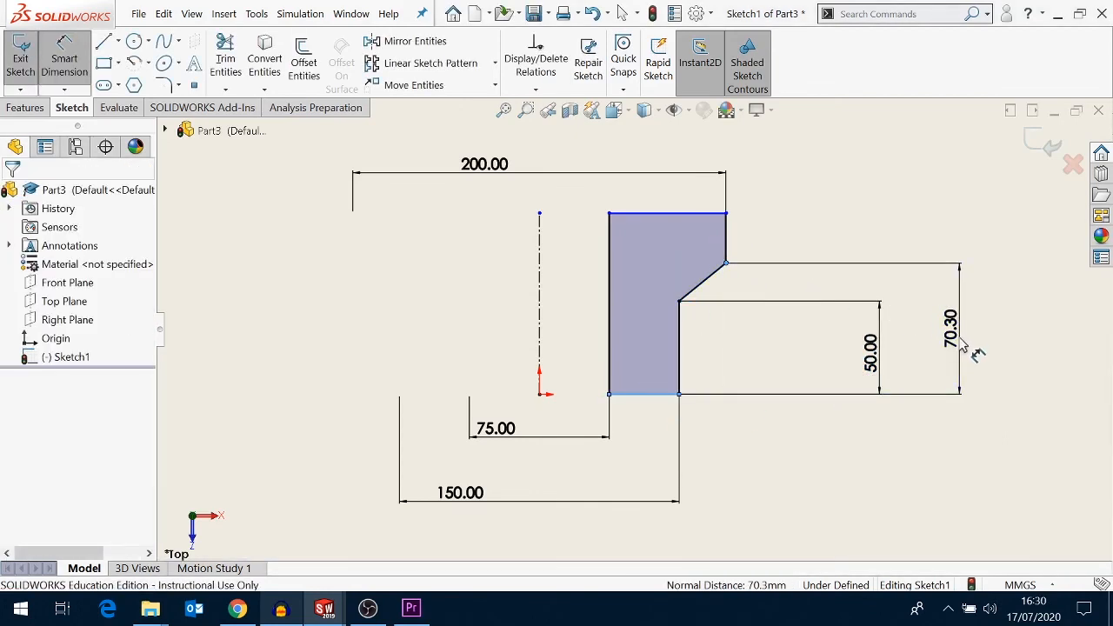
type("75")
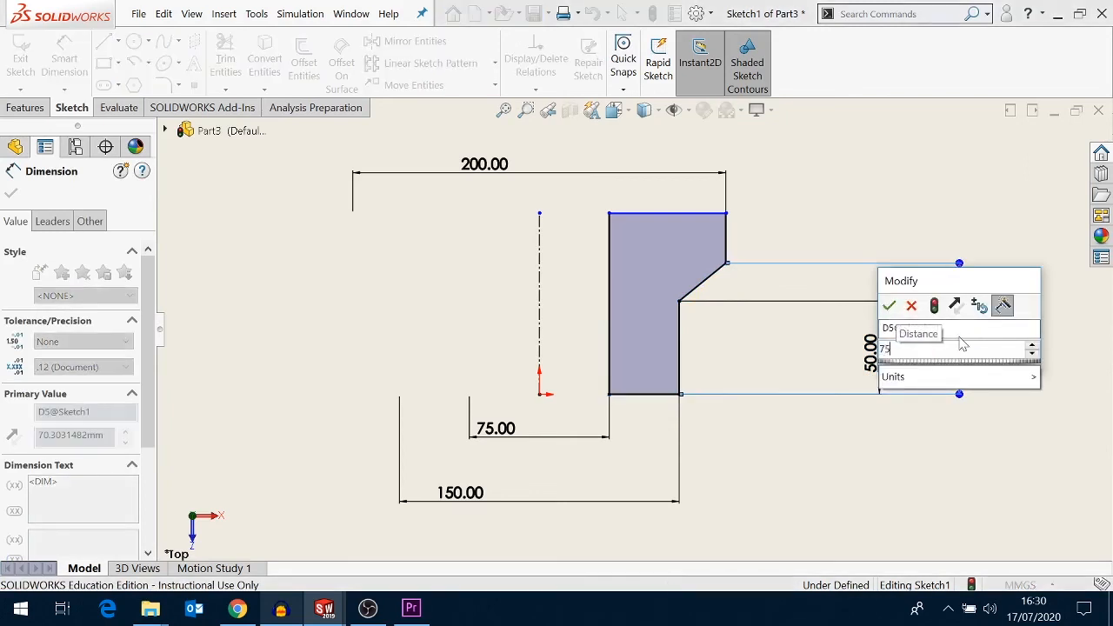
key("Return")
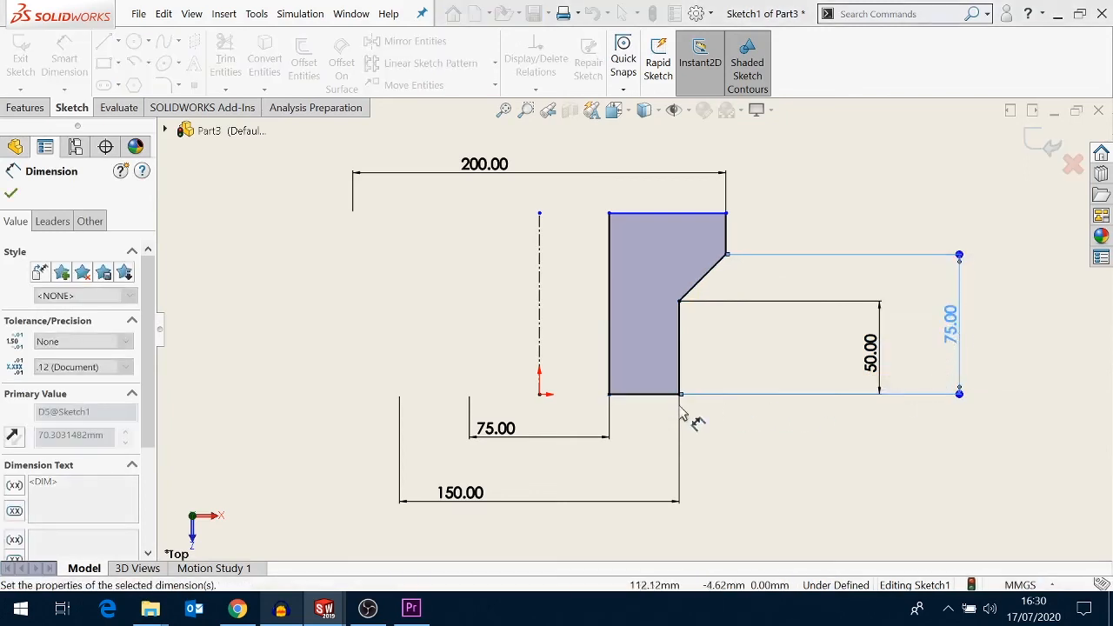
- Dimension the profile's overall height from bottom to top edge as 125 mm
left_click(665, 218)
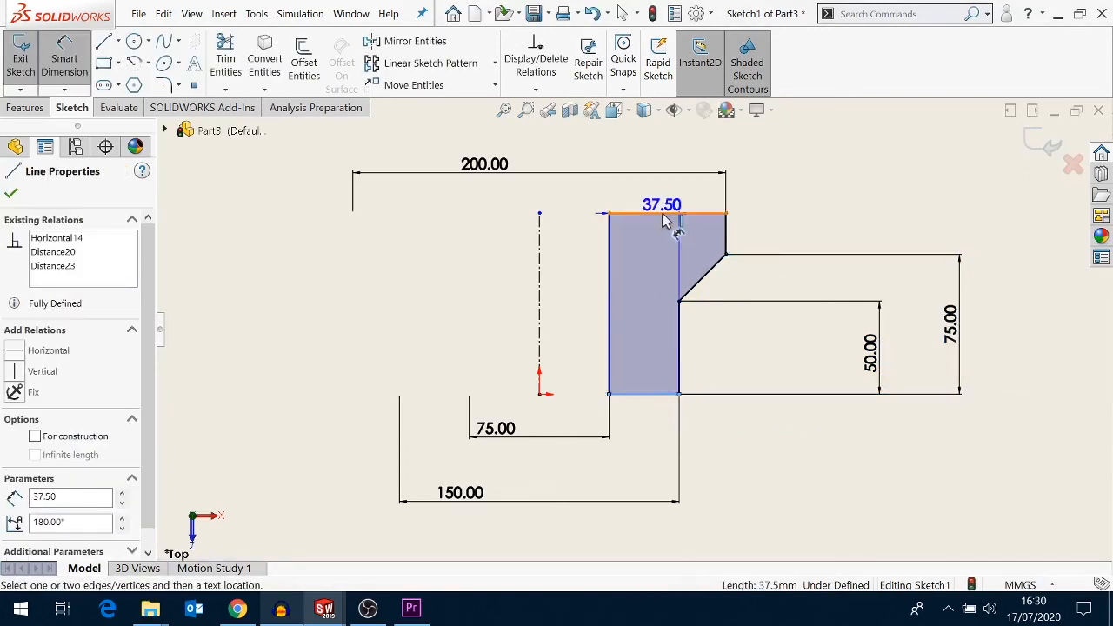
left_click(663, 215)
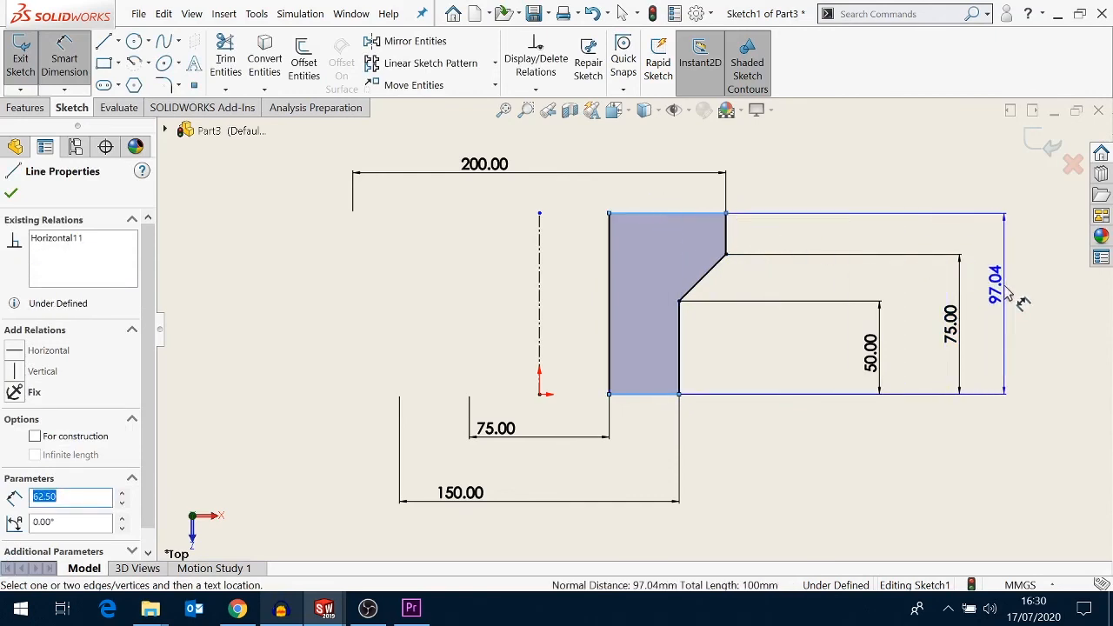
left_click(1009, 290)
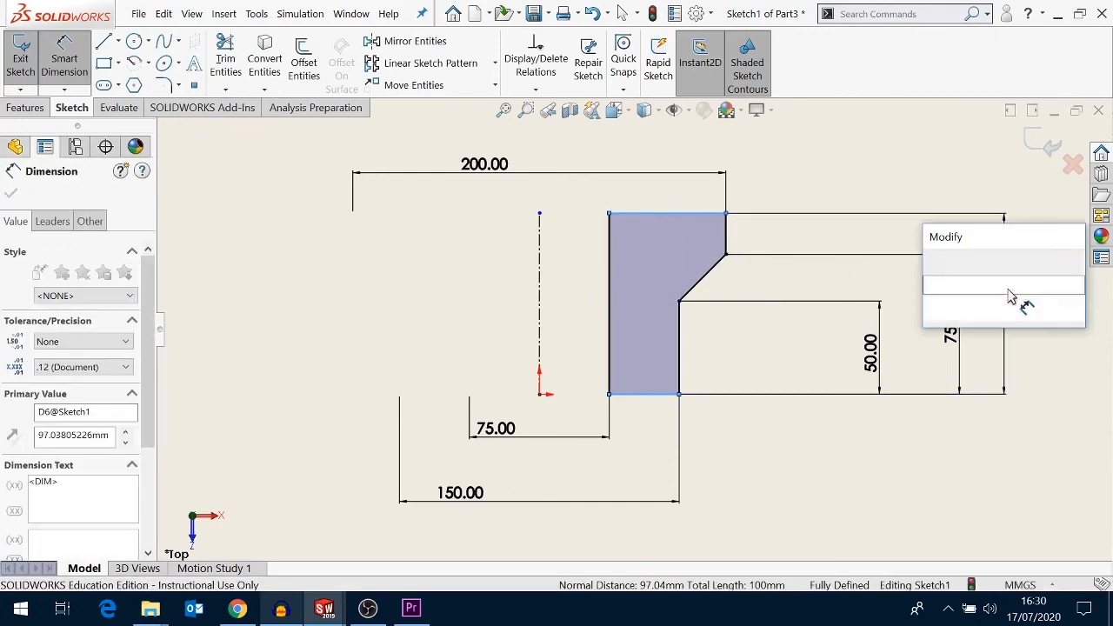
type("125")
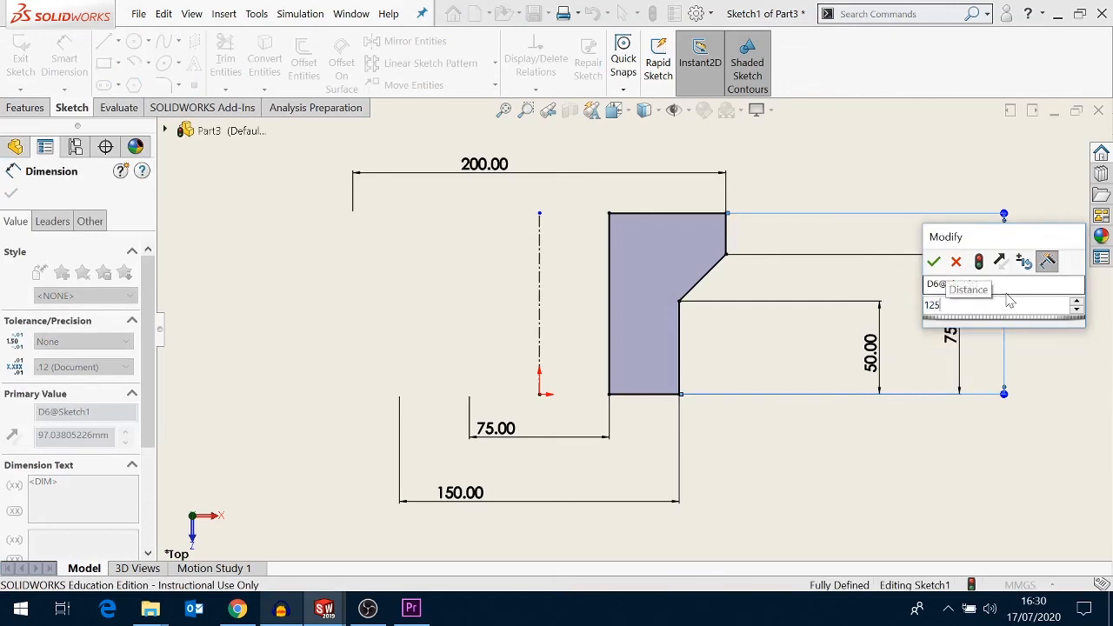
key("Return")
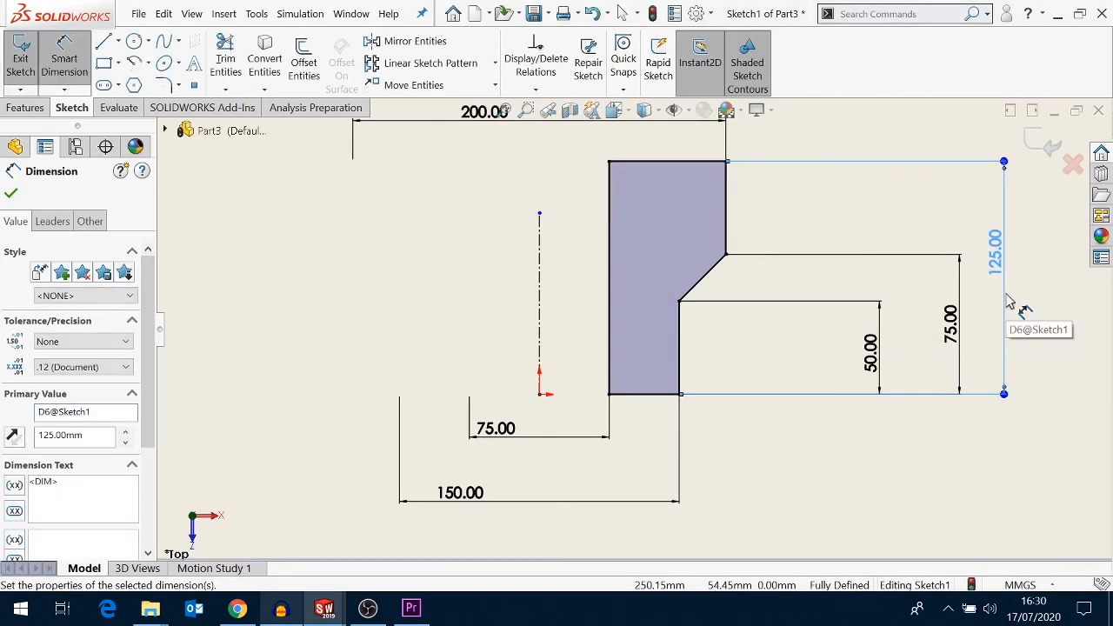
- Extend the centerline's upper end up to the level of the profile's top edge
key("f")
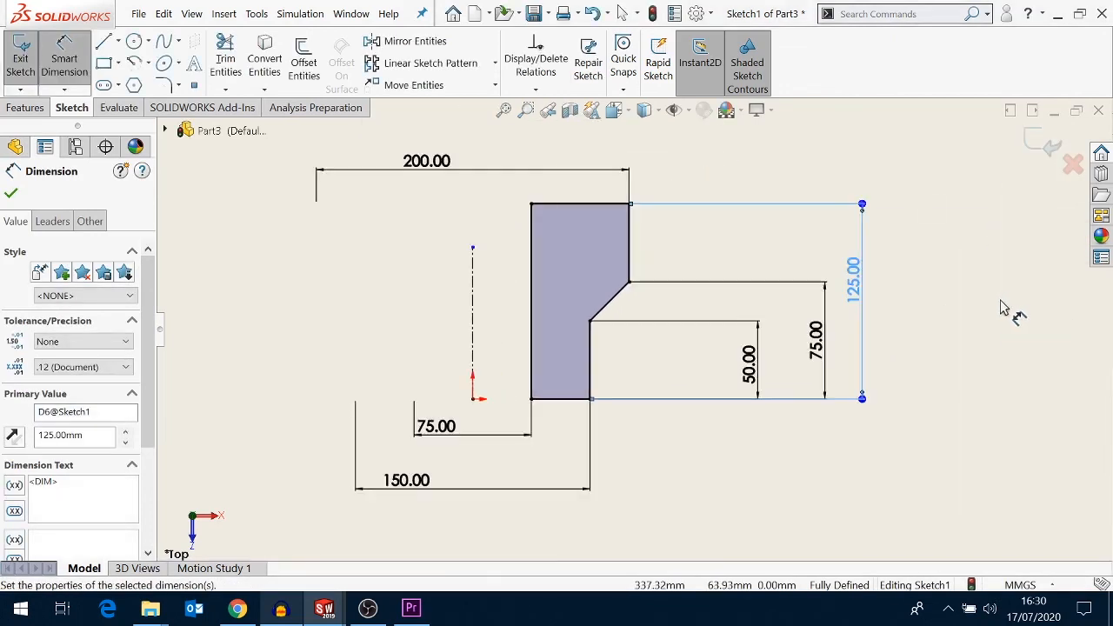
right_click(999, 309)
left_click(1001, 355)
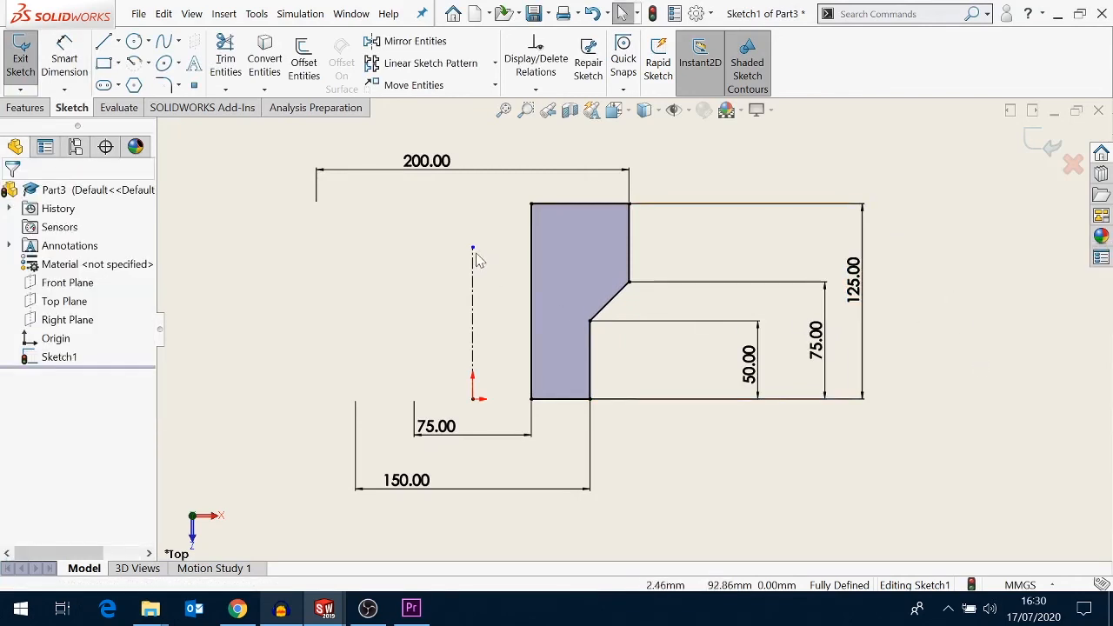
left_click_drag(473, 249, 472, 204)
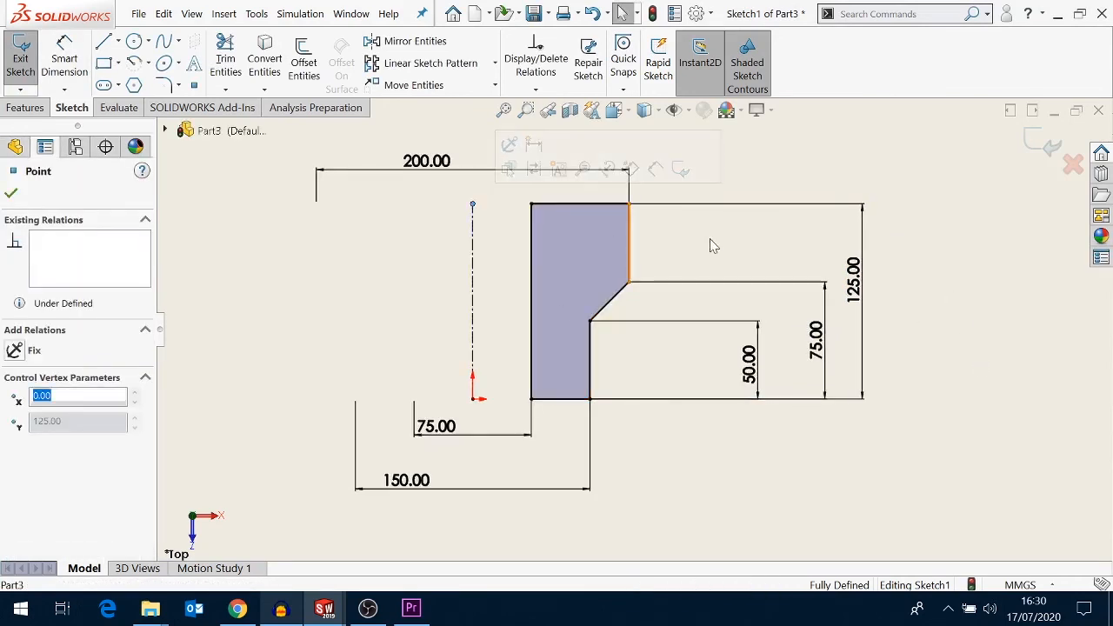
left_click(948, 247)
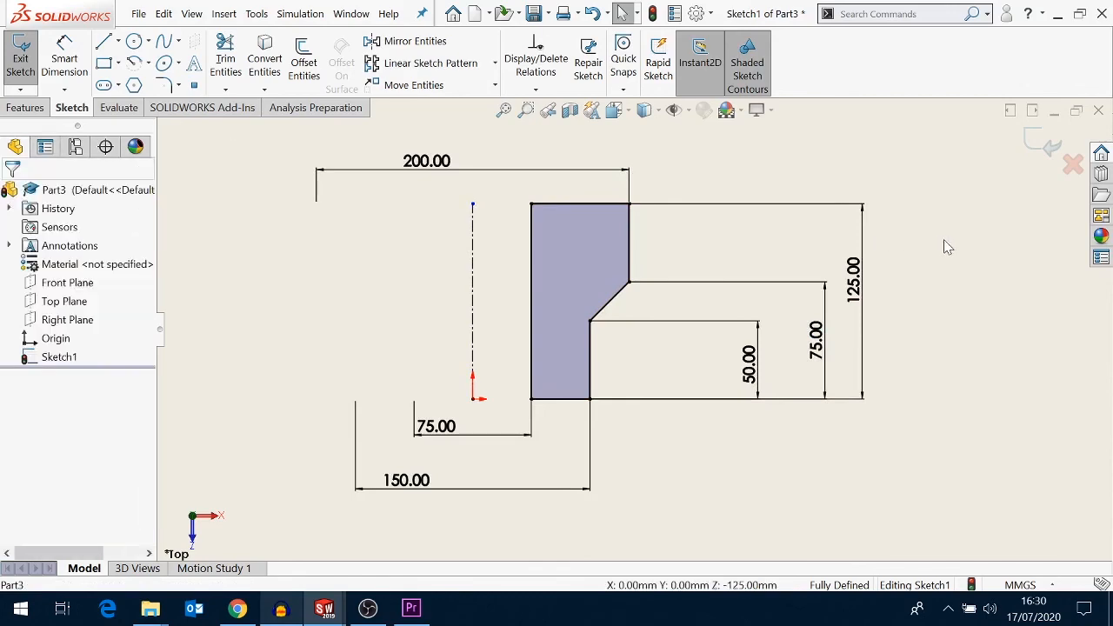
- Exit the sketch and complete a 360 degree Revolve about the centerline
left_click(1049, 155)
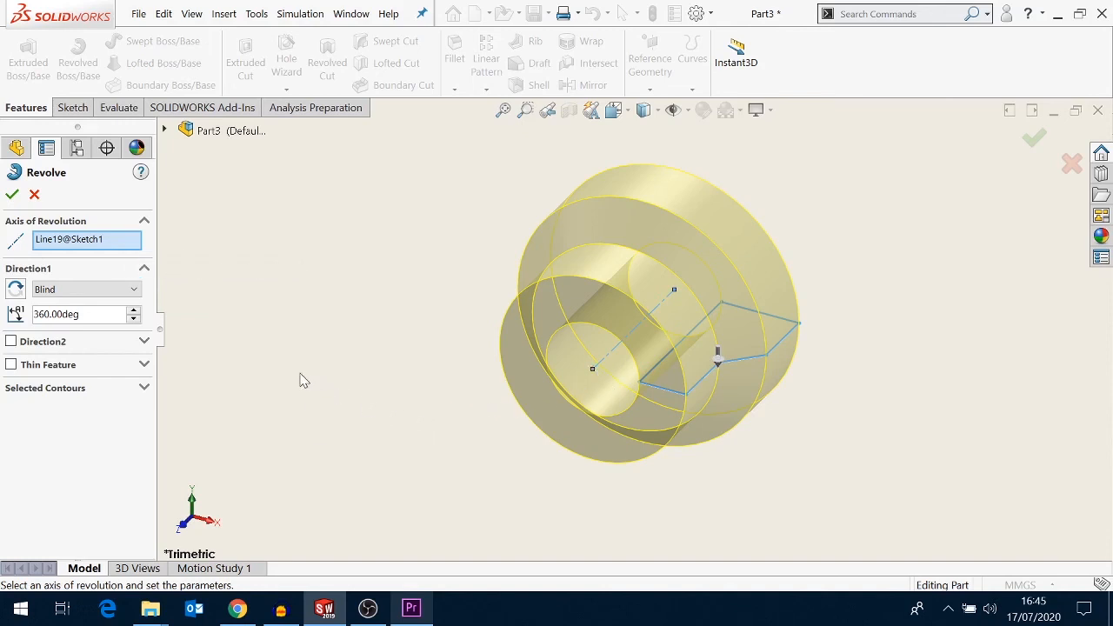
left_click(12, 194)
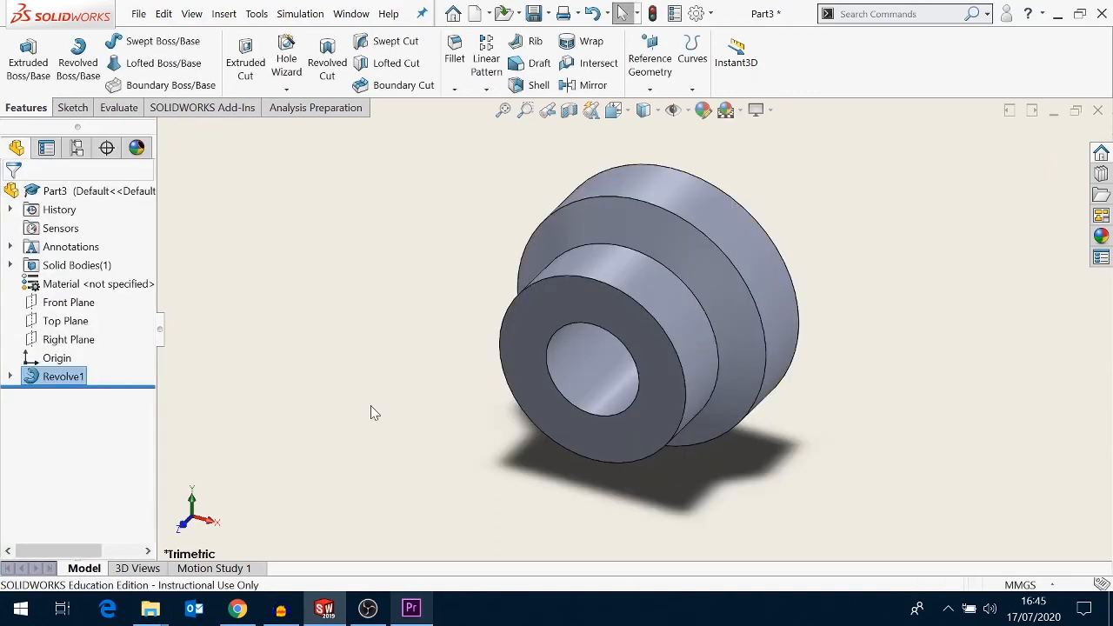